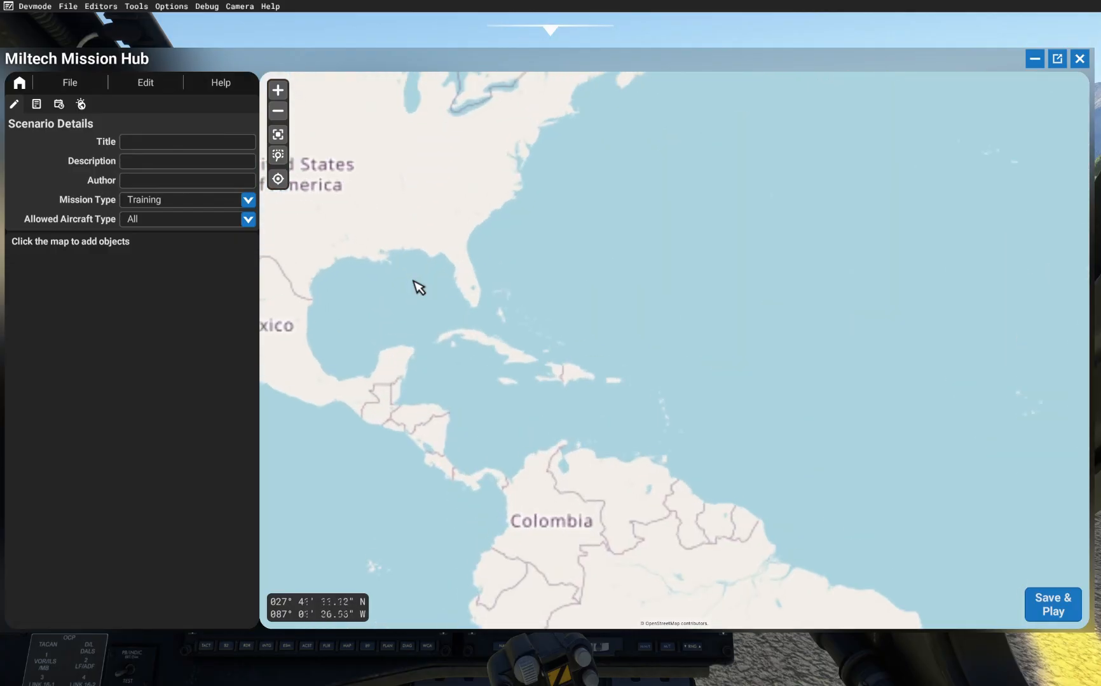
Step: Zoom the map to the Key West area and enter the scenario title SAR Key West
scroll(463, 326, up, 4)
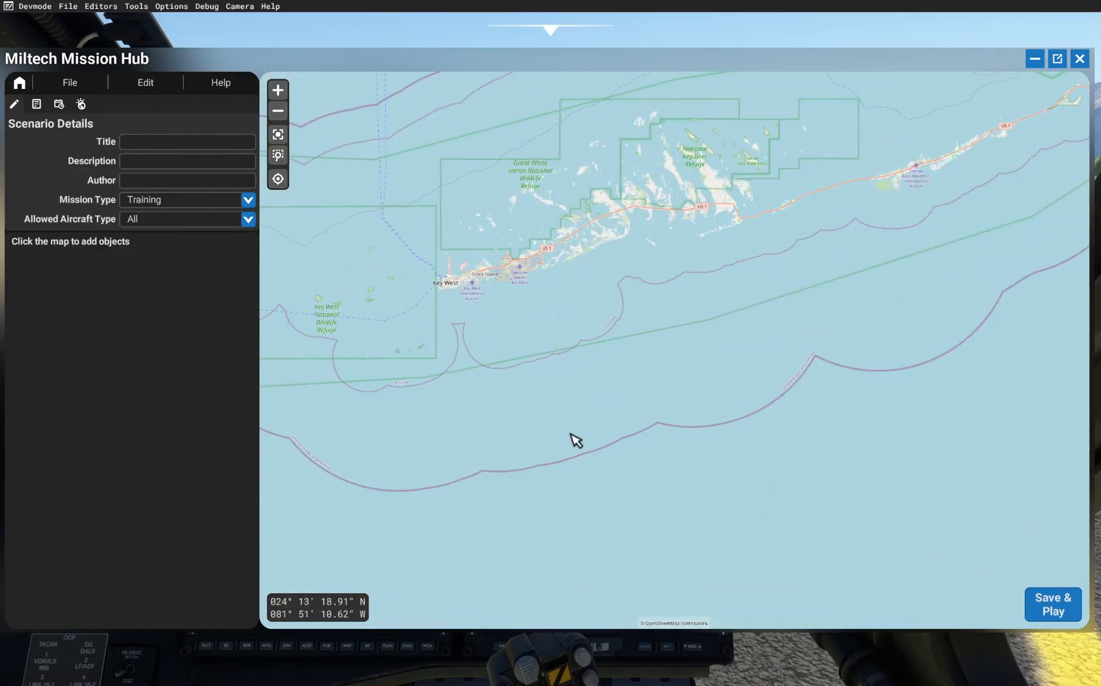
scroll(653, 351, up, 3)
scroll(639, 185, up, 2)
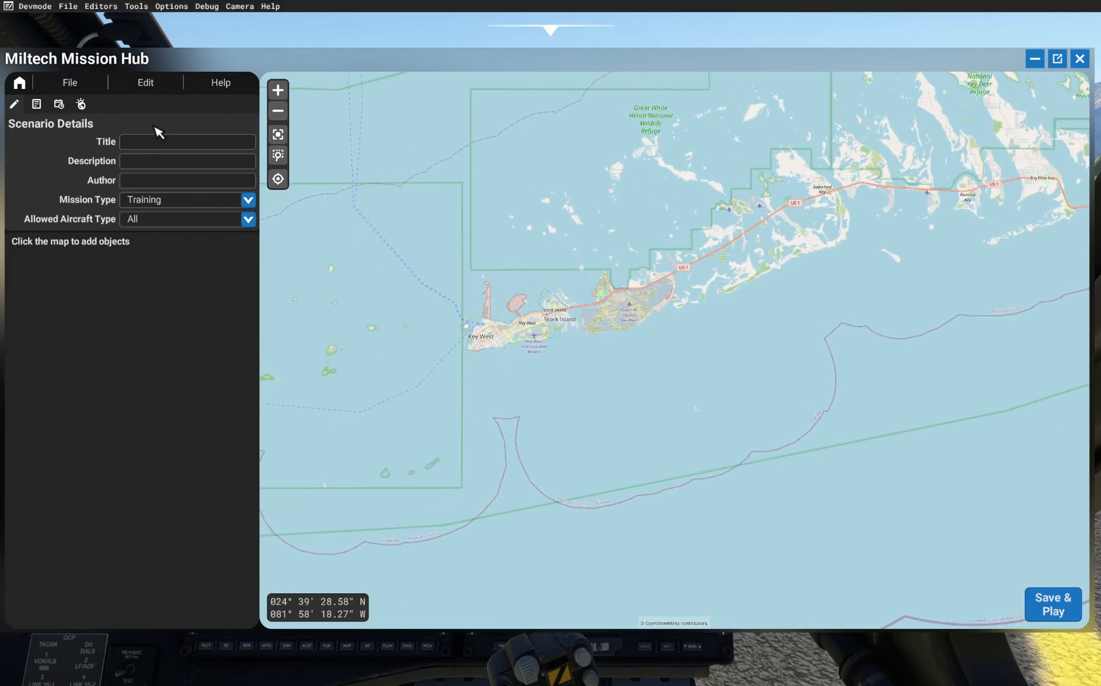
text(AR Key West)
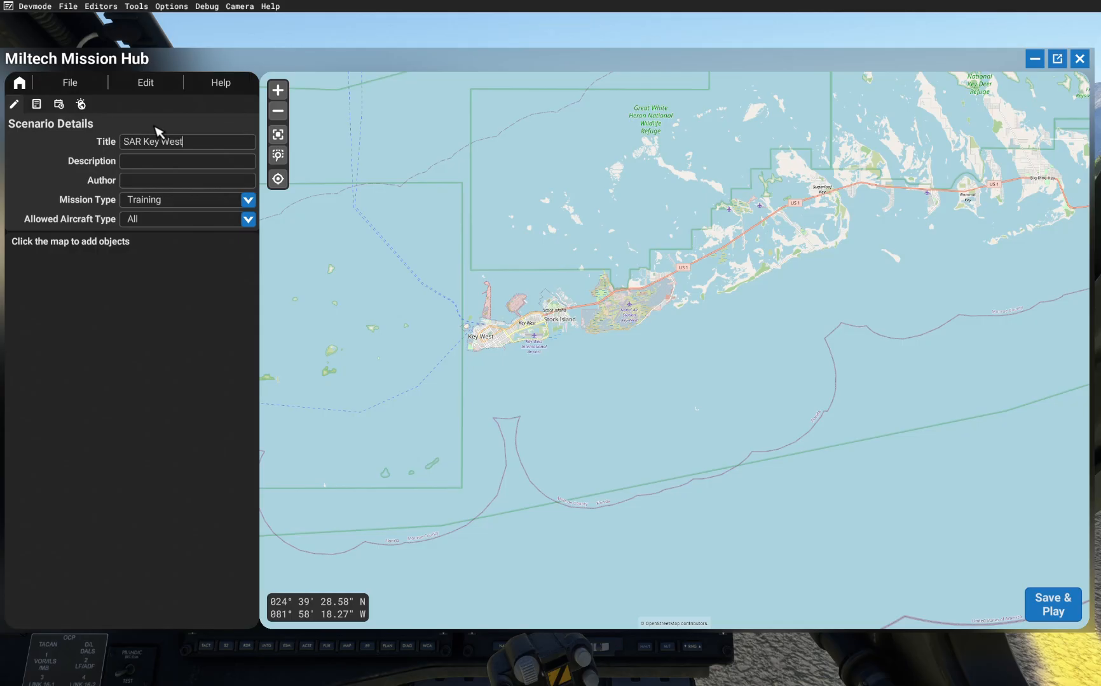
click(153, 165)
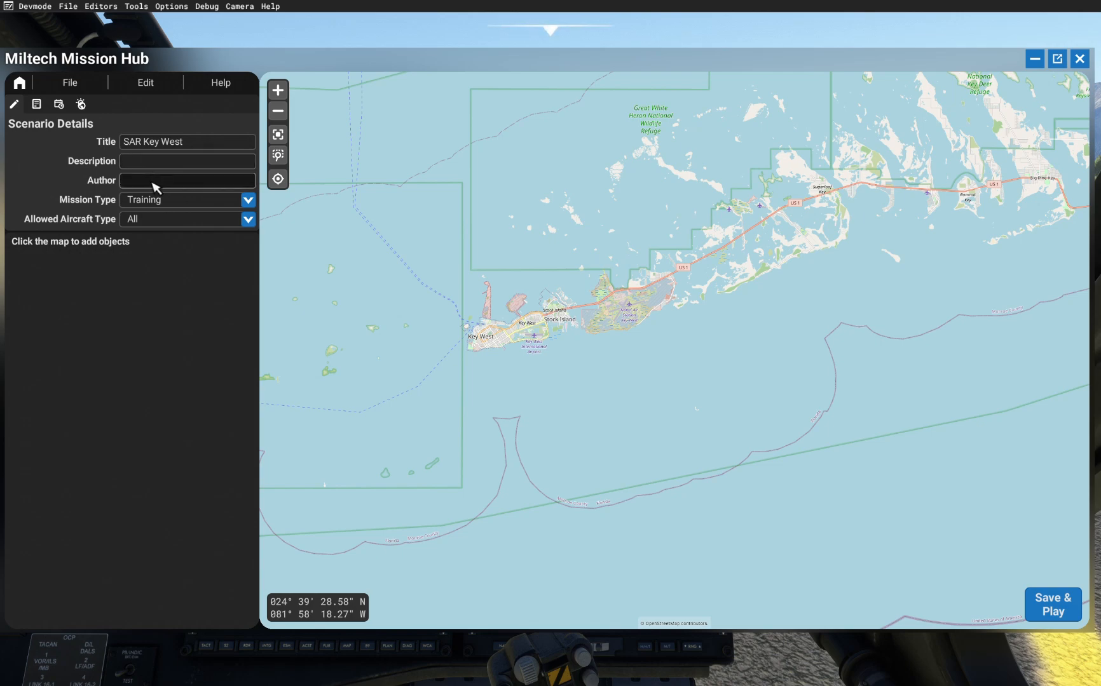
Step: Set the mission type to Search and Rescue and the allowed aircraft type to Helicopter
click(141, 202)
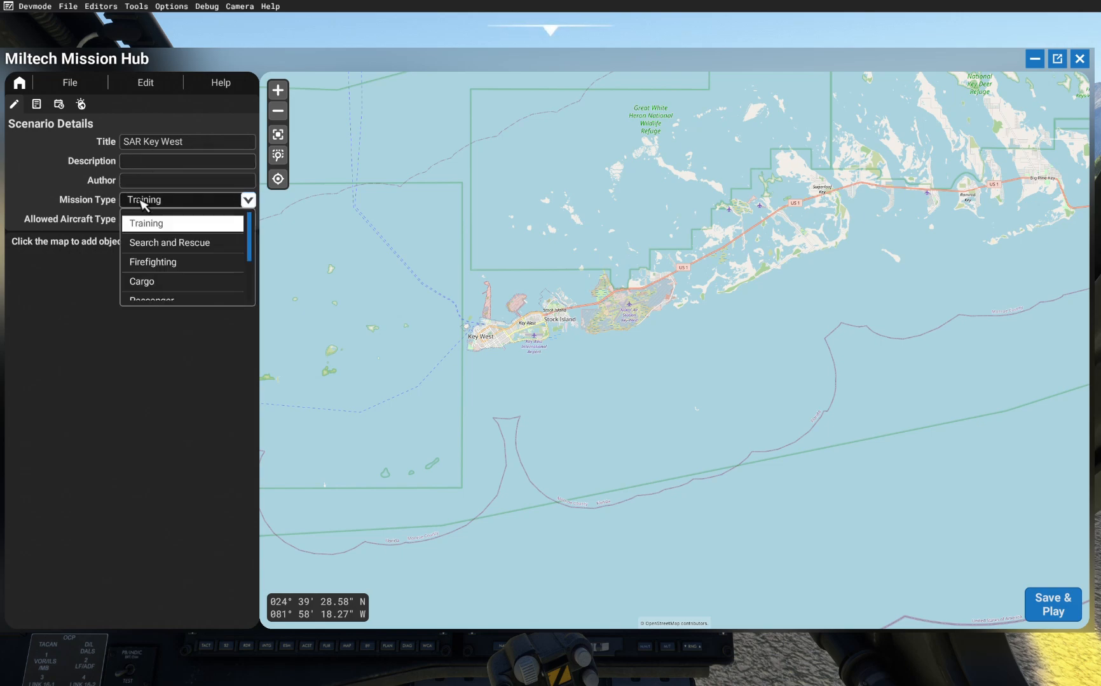
click(187, 243)
click(132, 221)
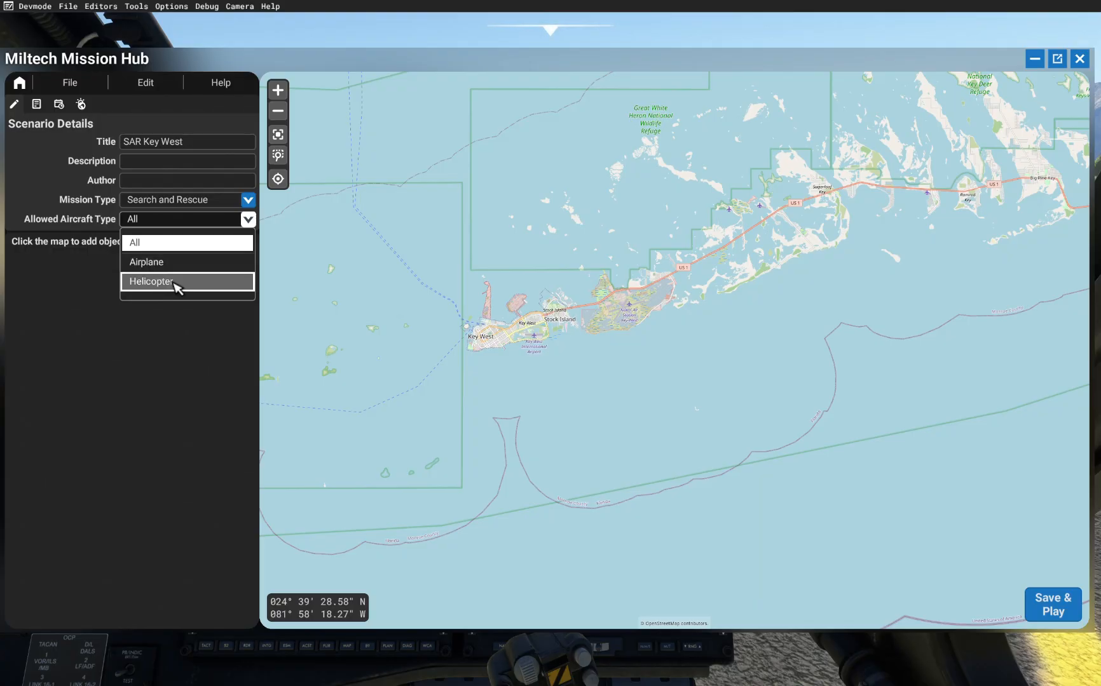
click(176, 289)
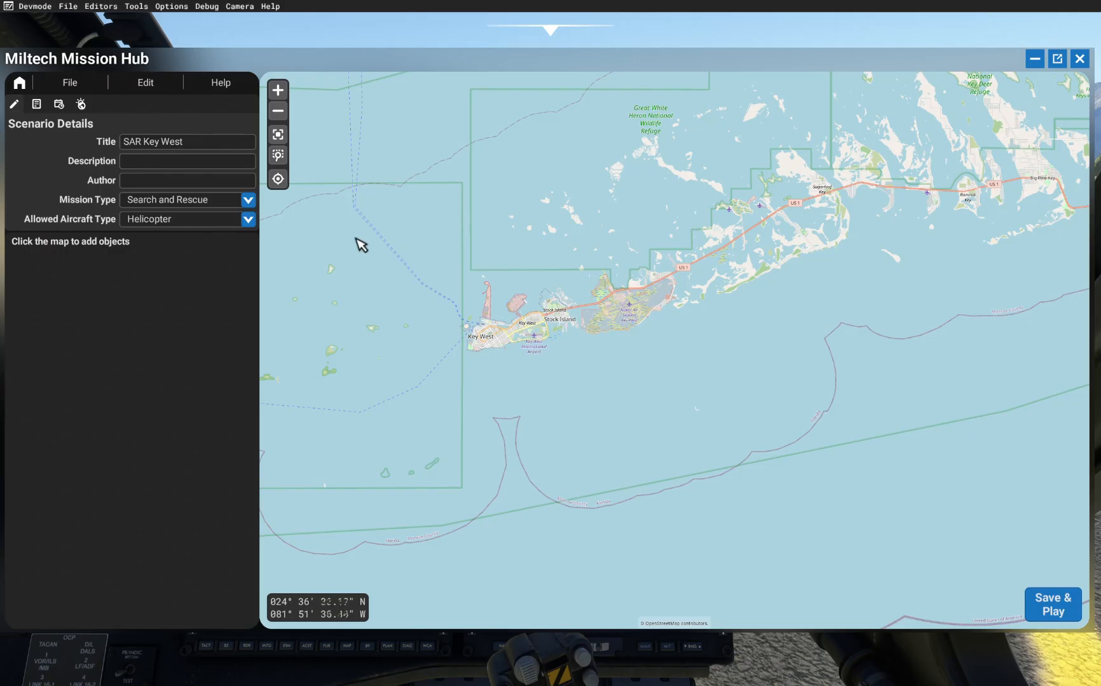
Step: Open the briefing settings and set the difficulty to Easy
click(37, 109)
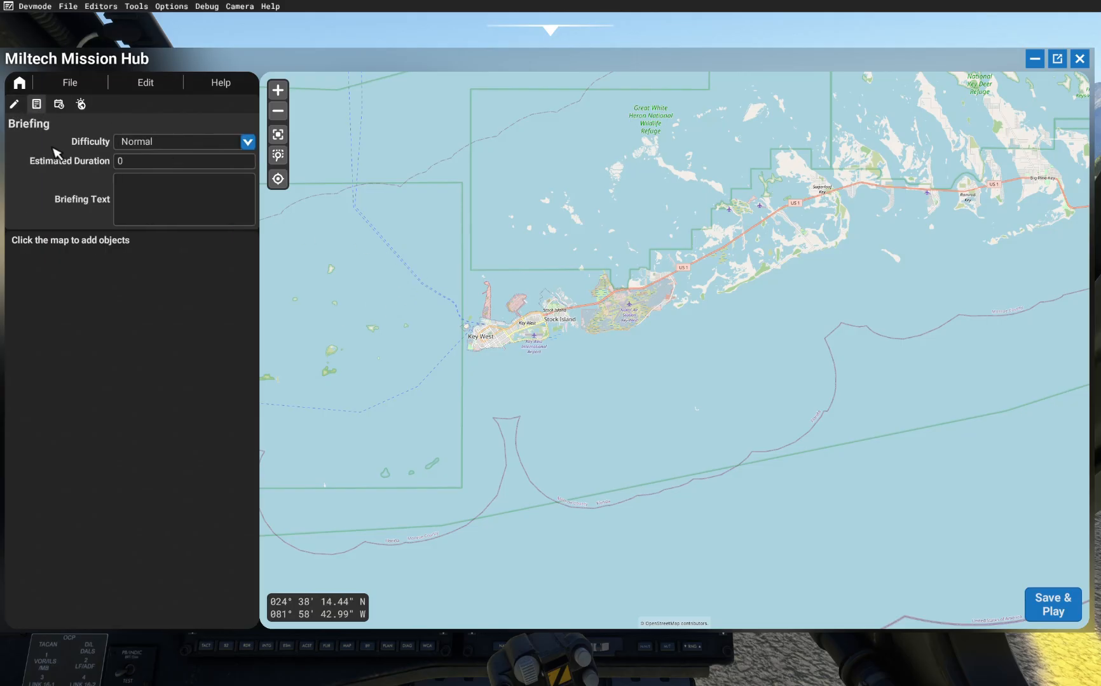
click(146, 143)
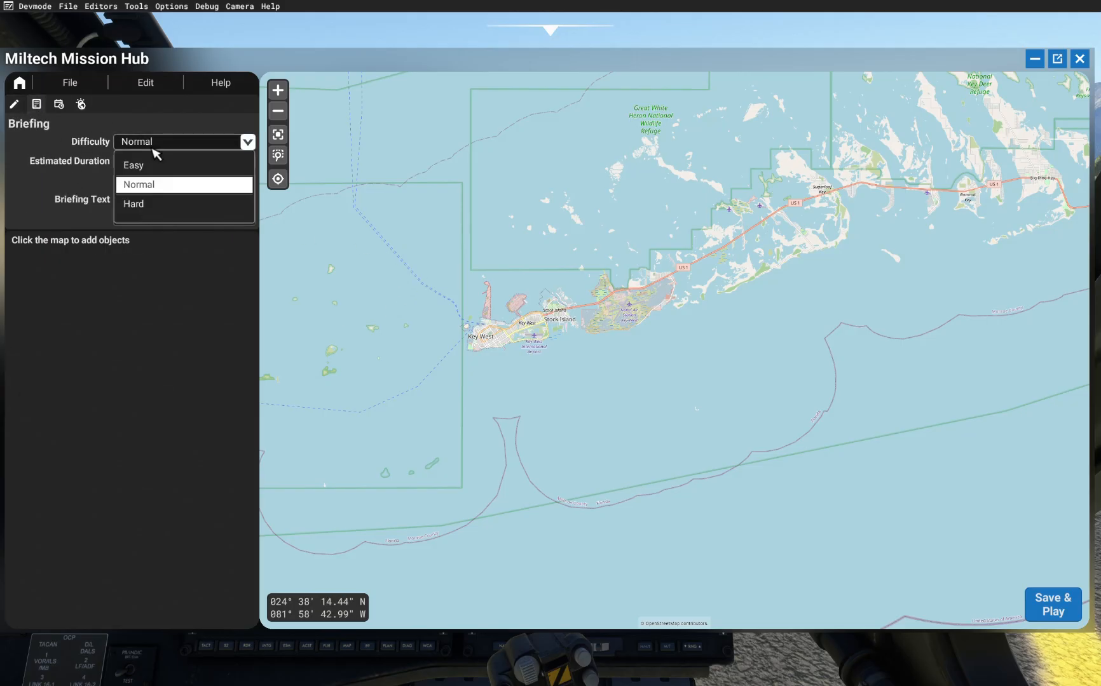
click(162, 167)
click(209, 142)
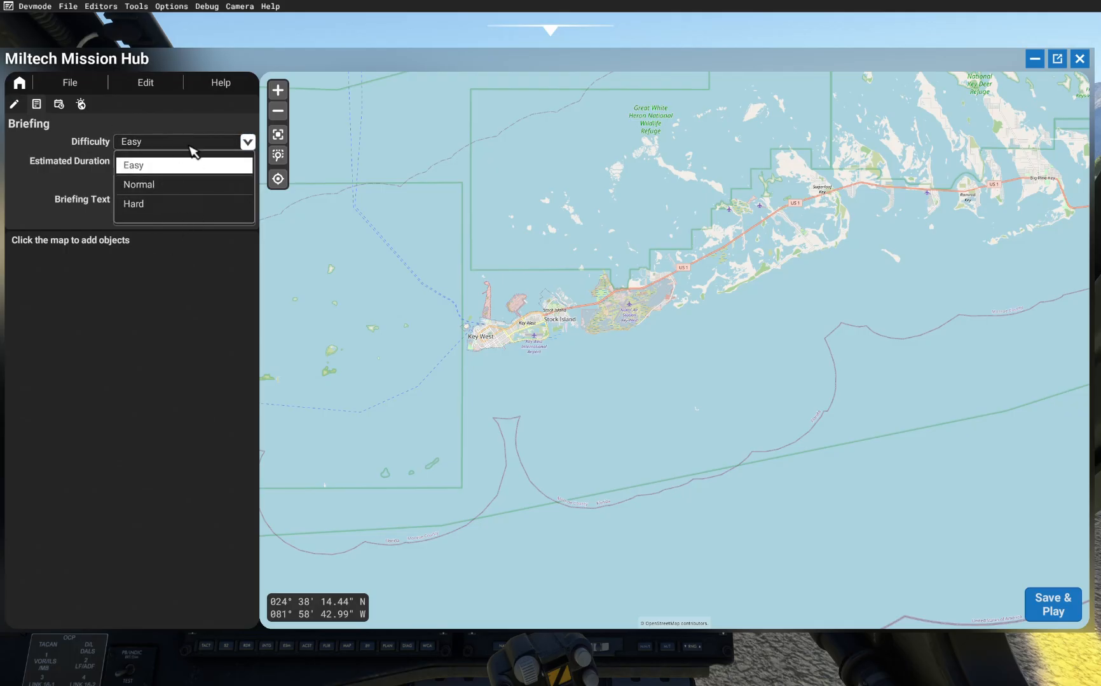
click(140, 350)
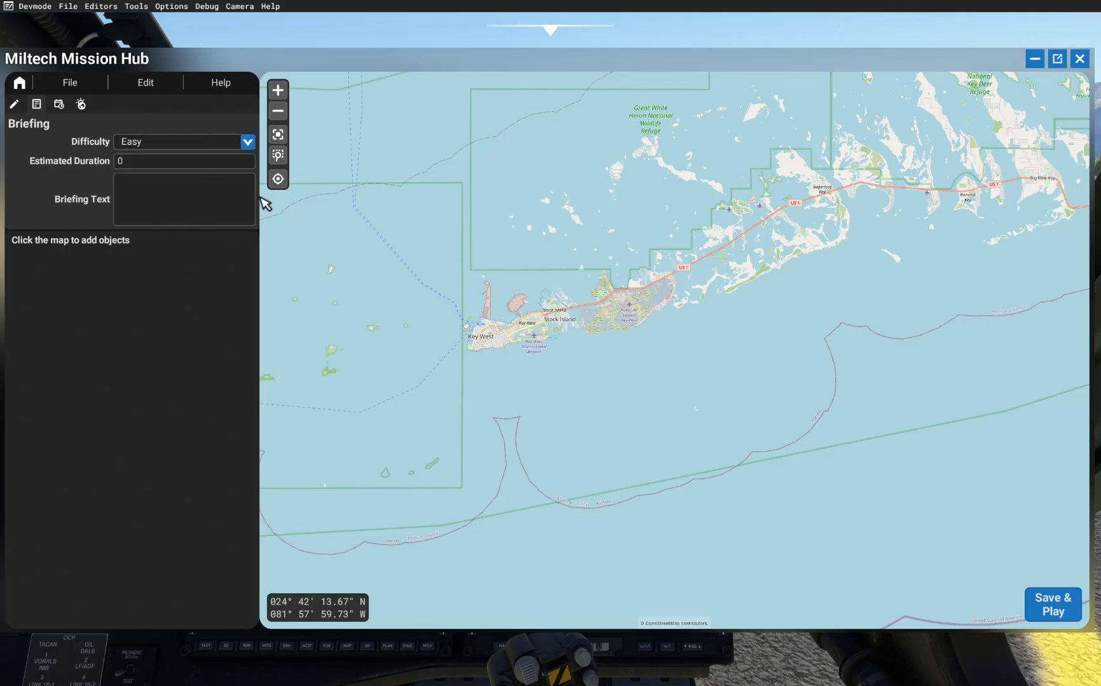
Step: Set the estimated duration to 30
click(155, 159)
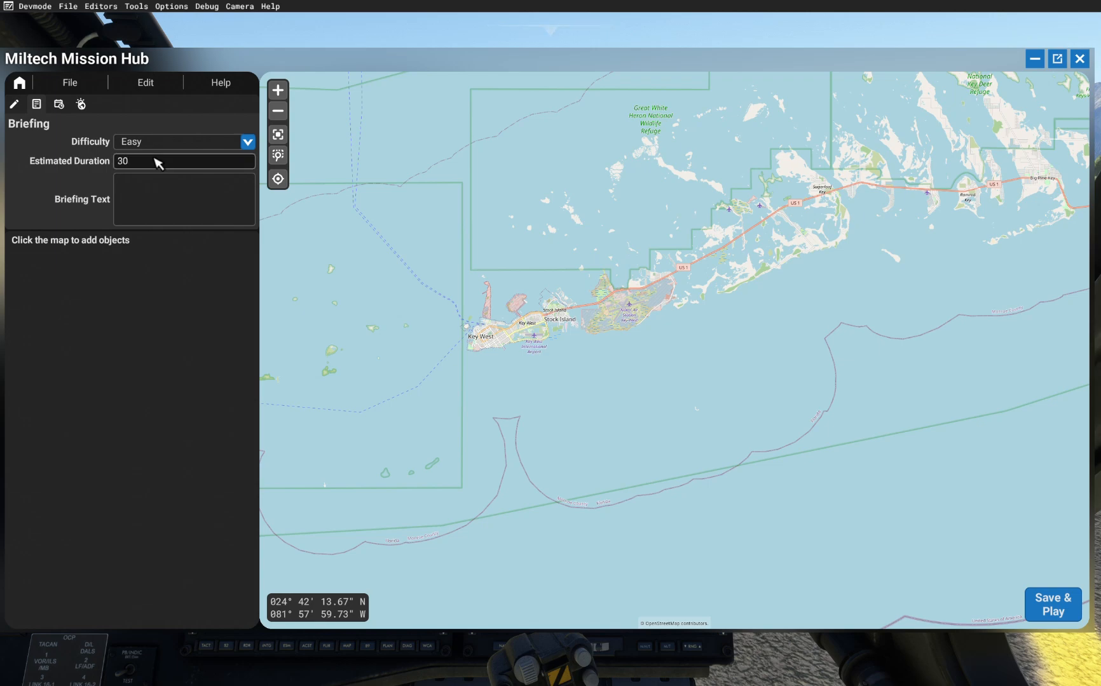
click(150, 190)
click(209, 266)
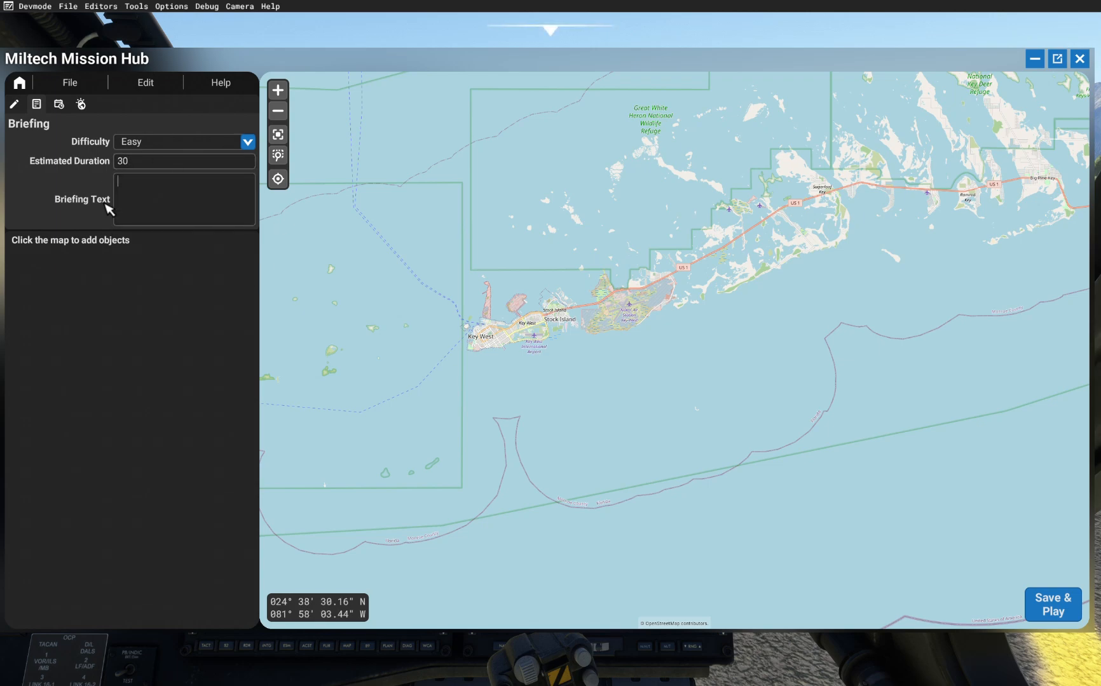
Step: Open the environment settings and set the weather preset to Broken Clouds
click(58, 104)
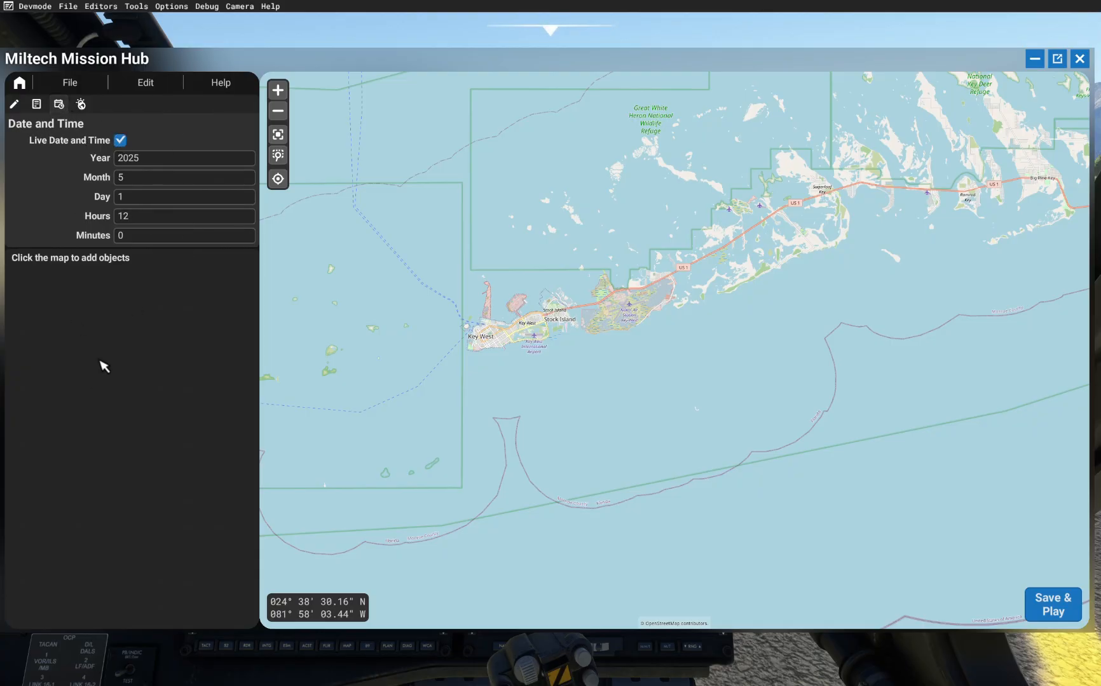
click(82, 105)
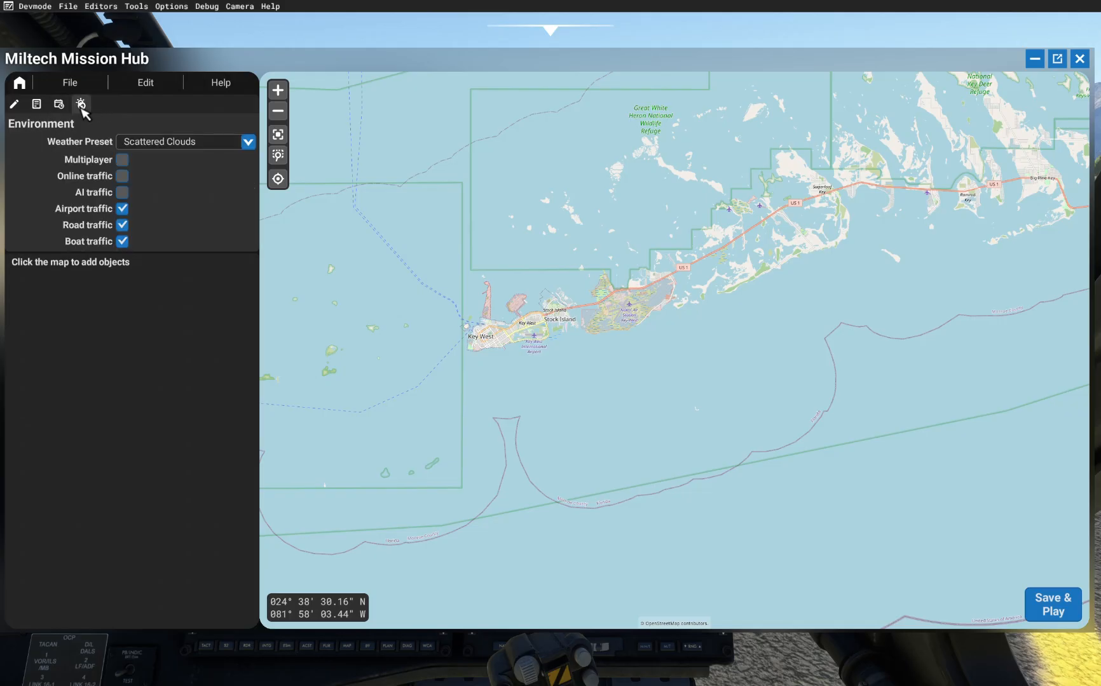
click(160, 143)
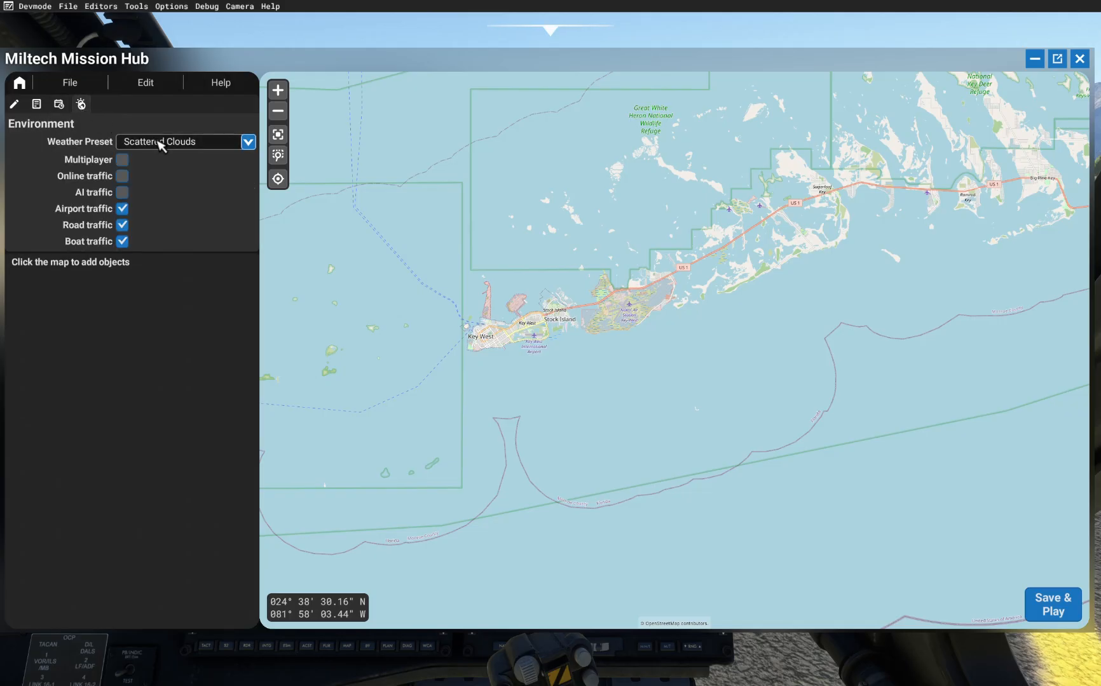
click(182, 240)
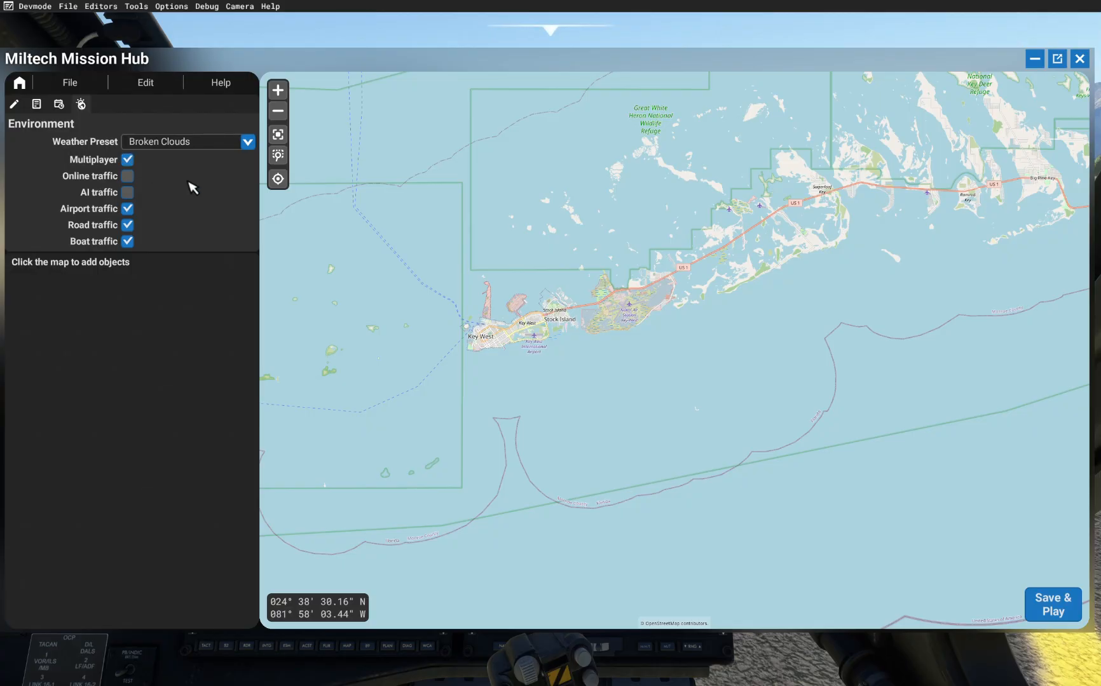
Step: Enable online traffic and AI traffic, returning to the scenario details
click(131, 176)
click(128, 192)
click(21, 104)
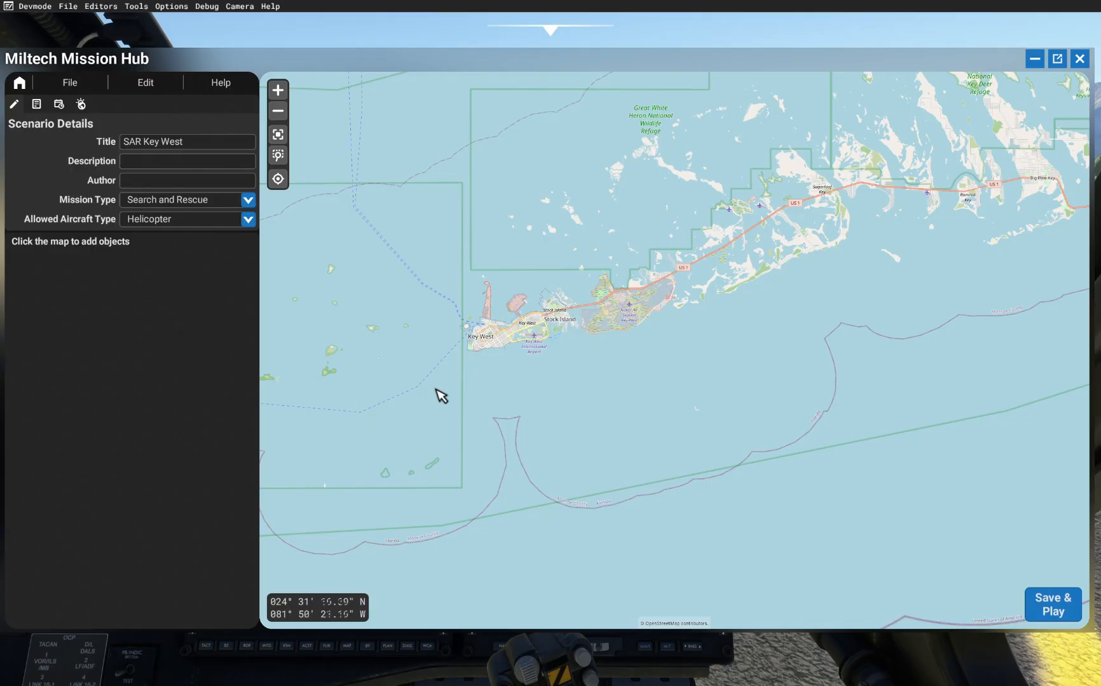
Step: Zoom into Key West International Airport and add a Spawn point at the ramp's taxiway edge
scroll(515, 355, up, 3)
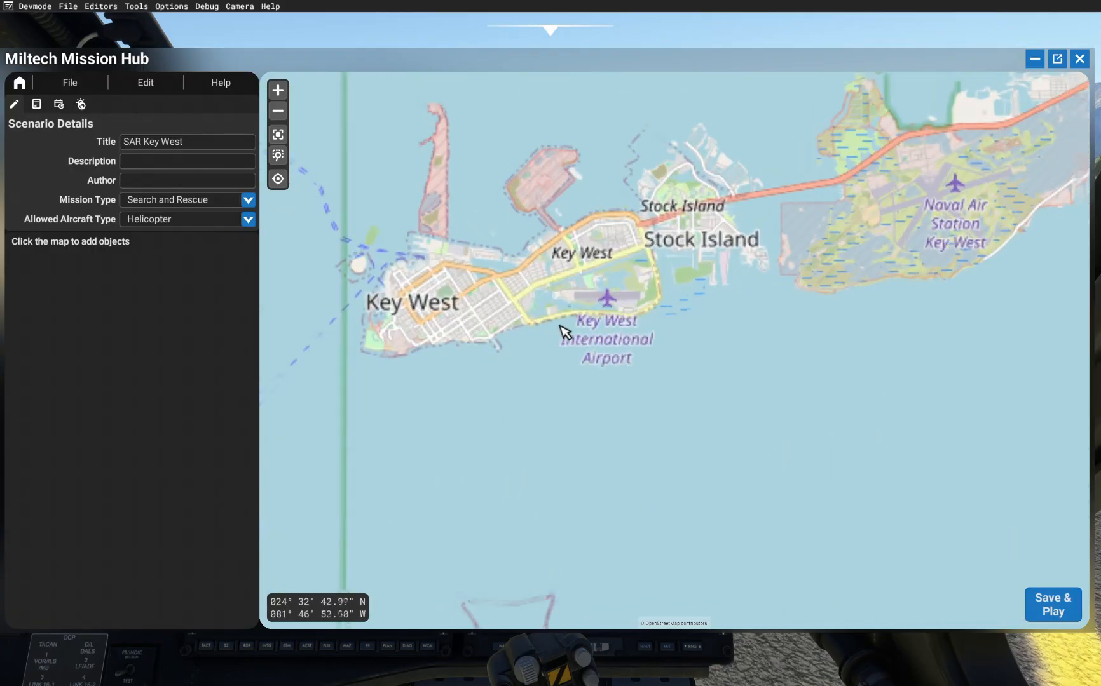
scroll(643, 289, up, 5)
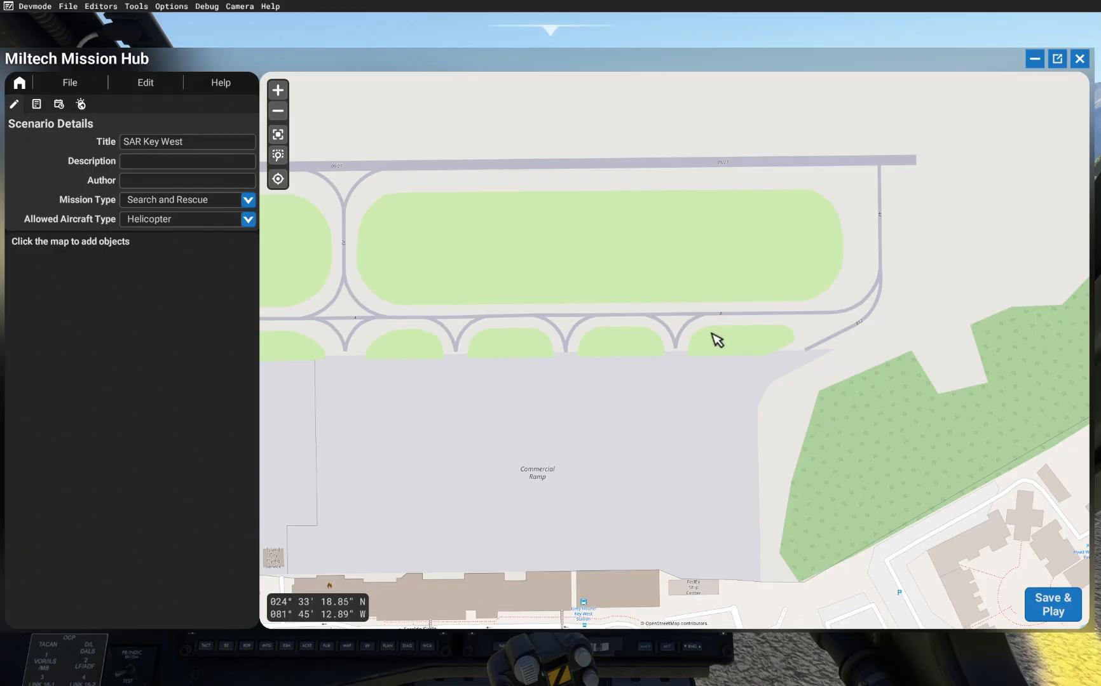
click(679, 358)
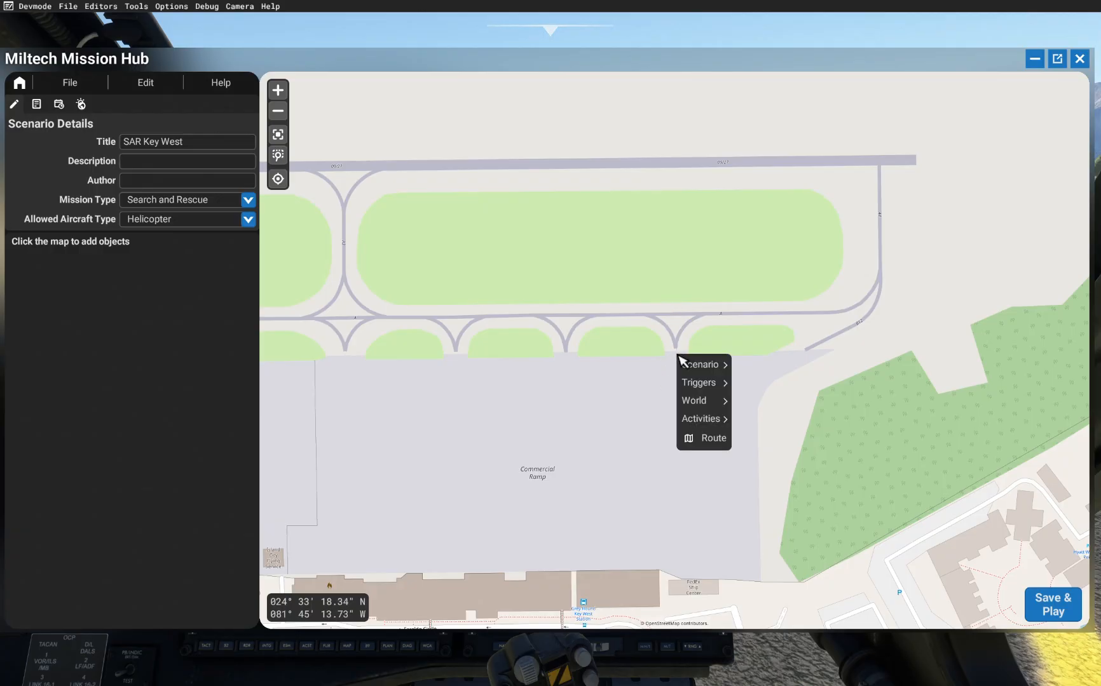
mouse_move(699, 364)
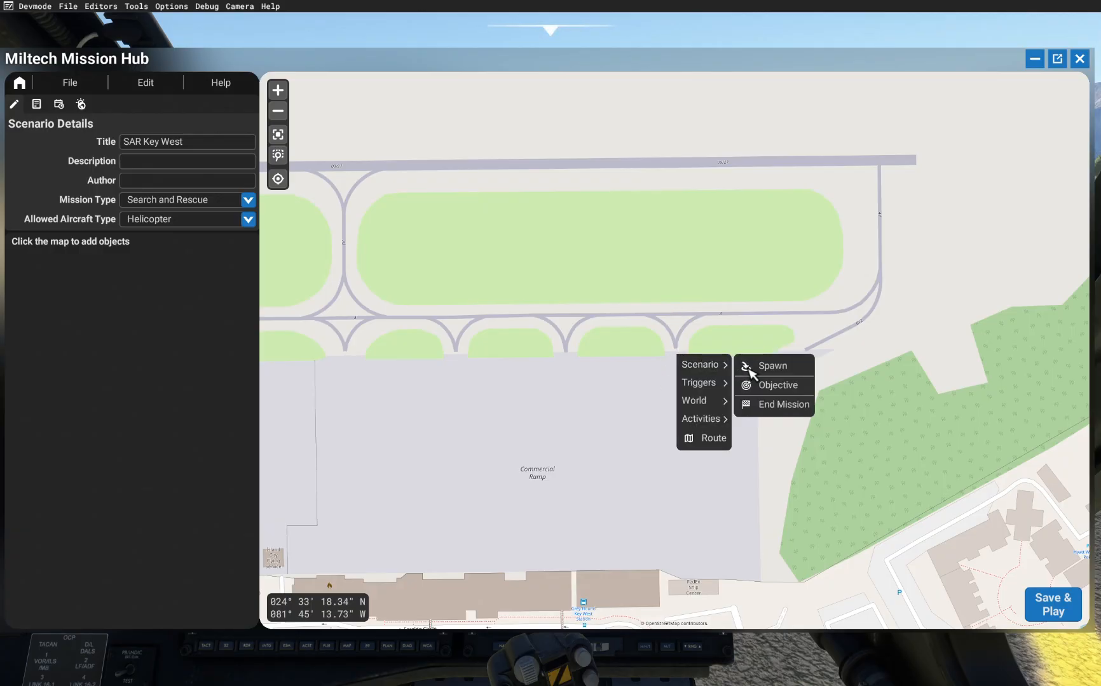
click(750, 367)
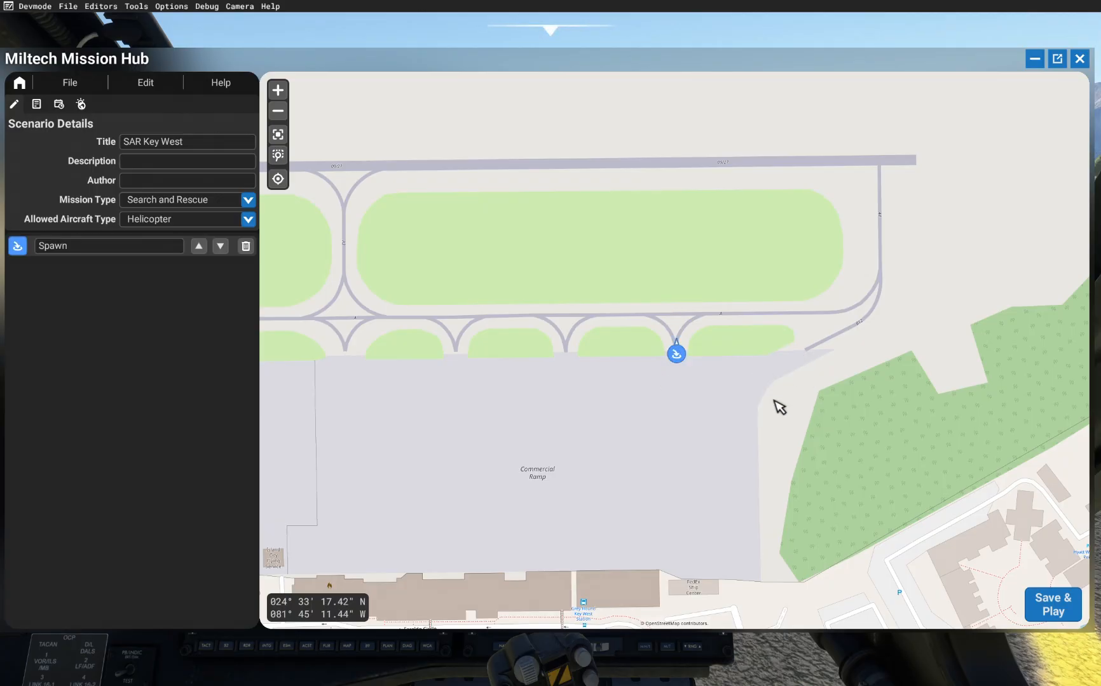
Step: Open the spawn point's settings and set its spawn type to Runway
click(679, 354)
drag(712, 310, 654, 179)
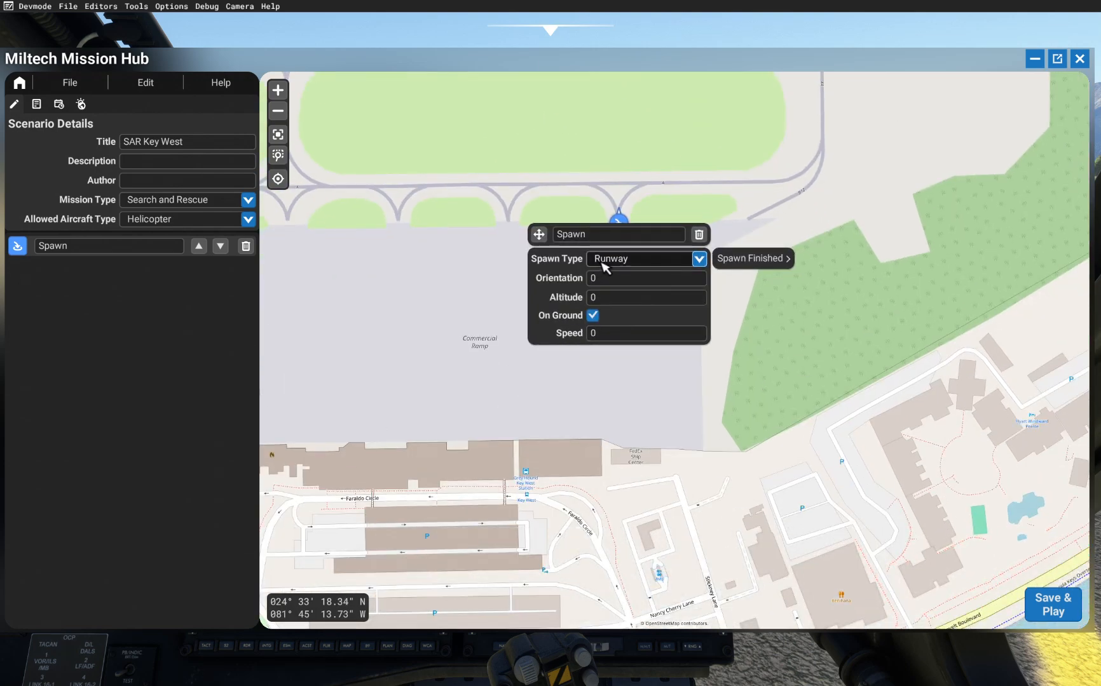
click(620, 263)
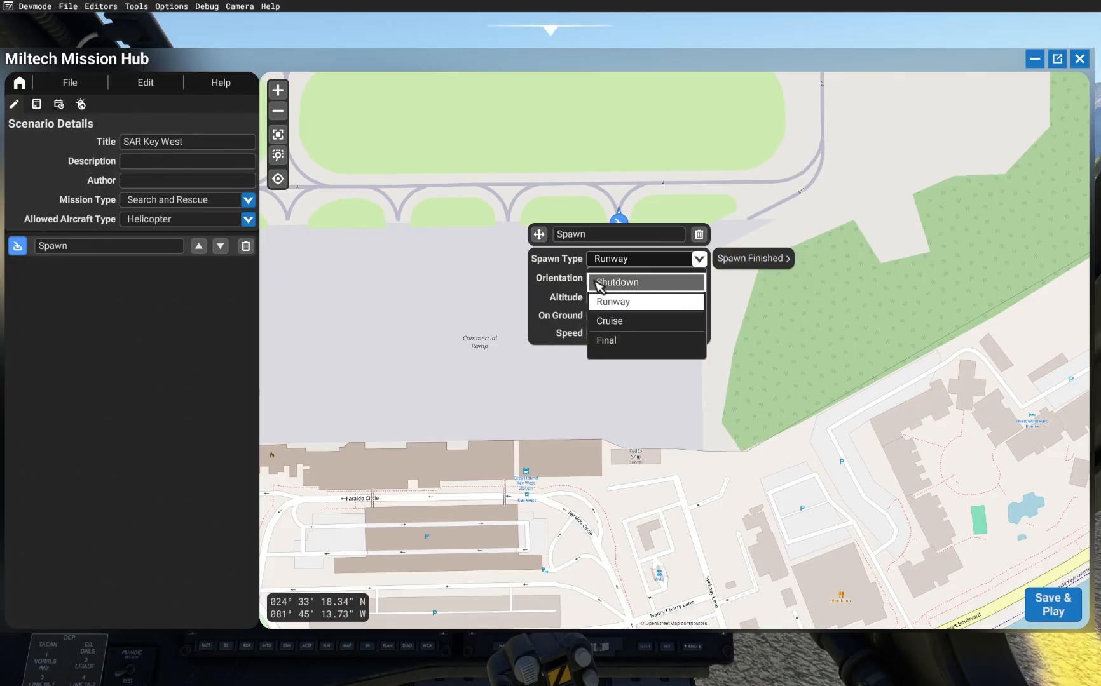
click(638, 305)
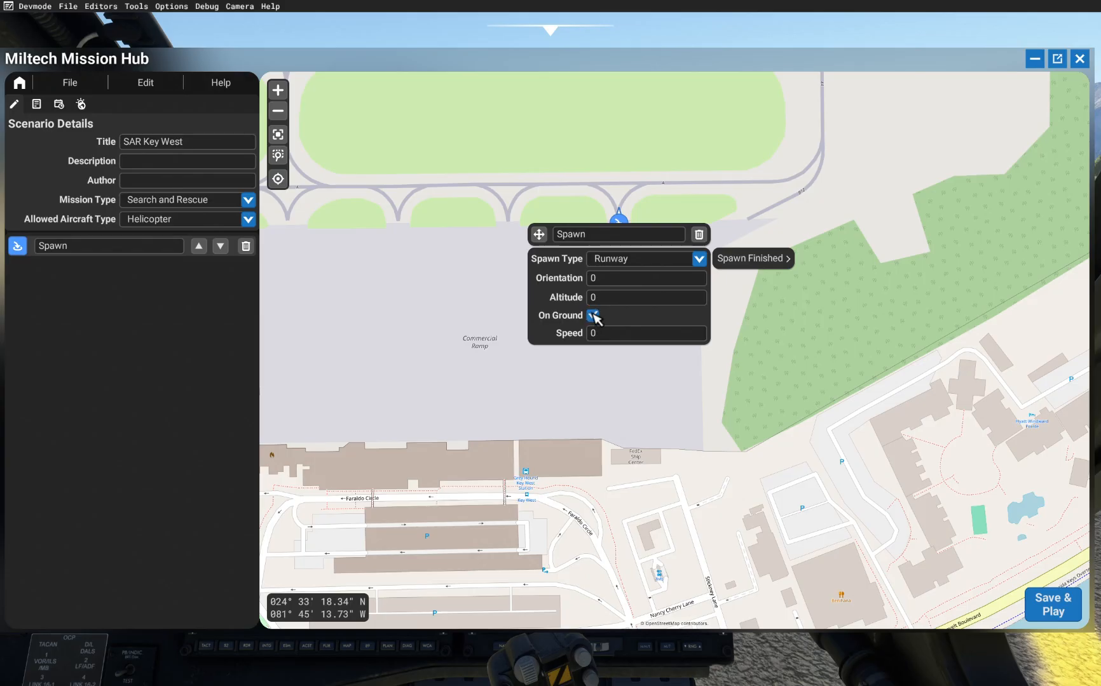
click(668, 385)
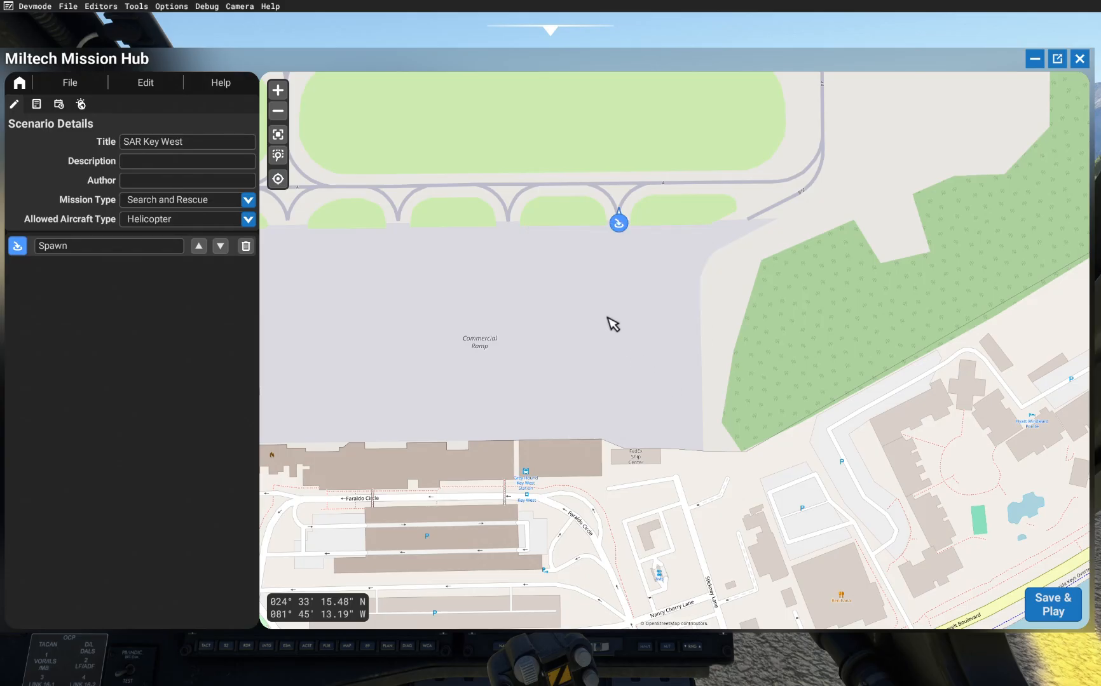
Step: Zoom out and add a Search and Rescue activity offshore, south of Key West
scroll(621, 279, down, 5)
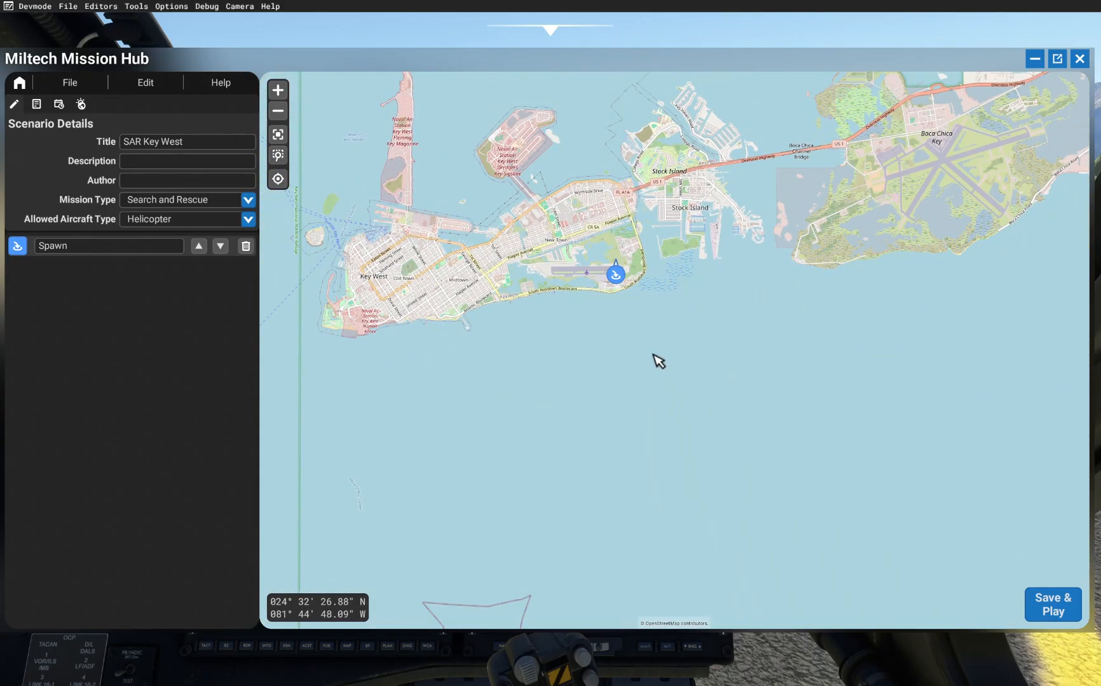
scroll(616, 311, down, 1)
drag(694, 410, 692, 312)
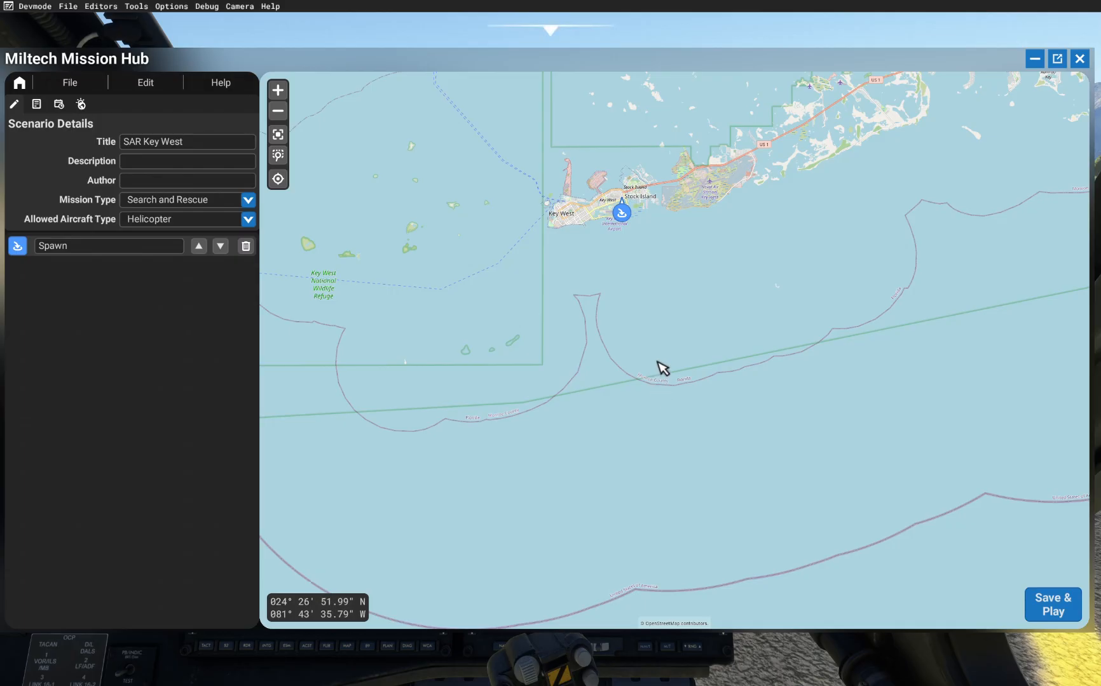
right_click(656, 362)
mouse_move(691, 424)
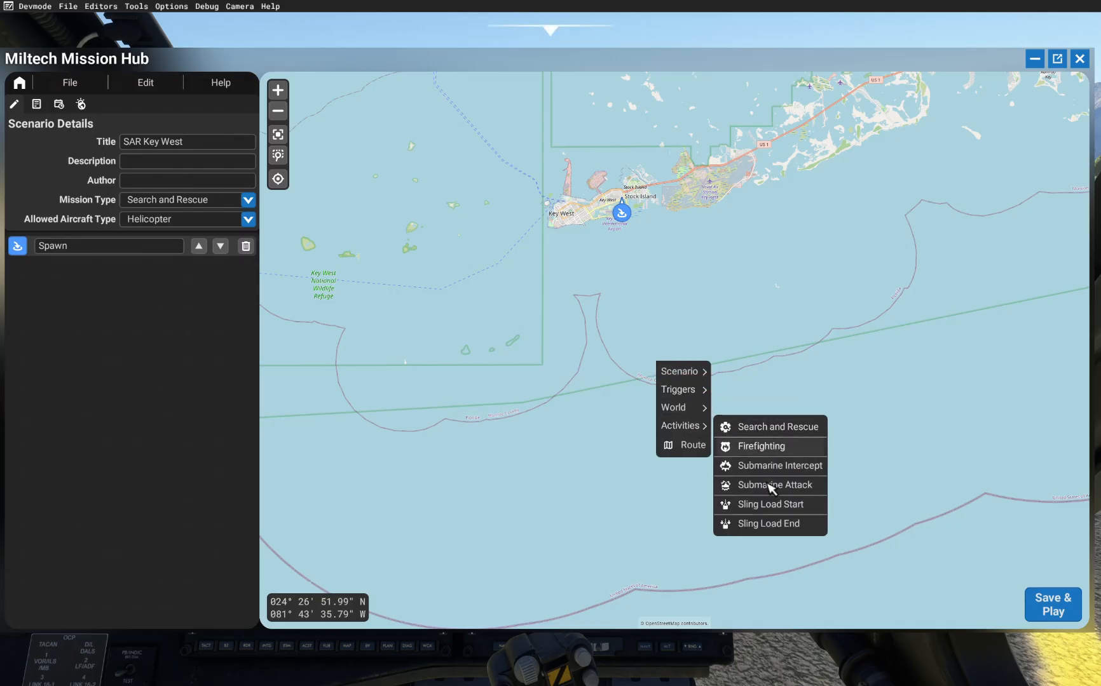
click(761, 431)
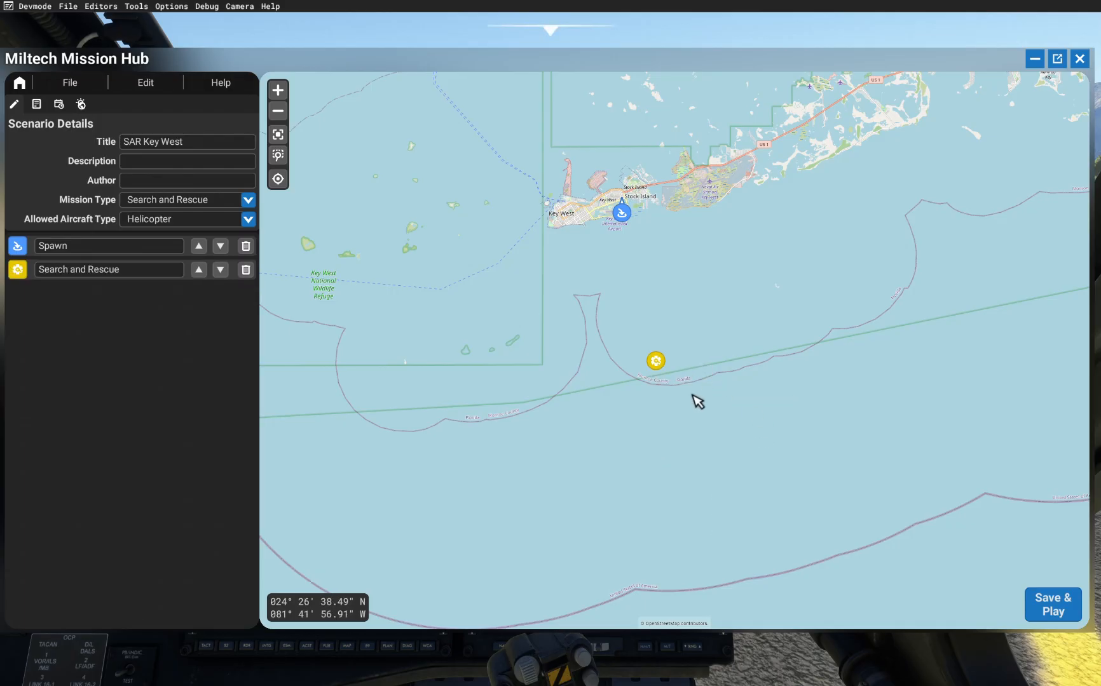
Step: Open the Search and Rescue activity's settings and set its rescue scene to Sinking Fishing Ship
right_click(754, 355)
click(680, 414)
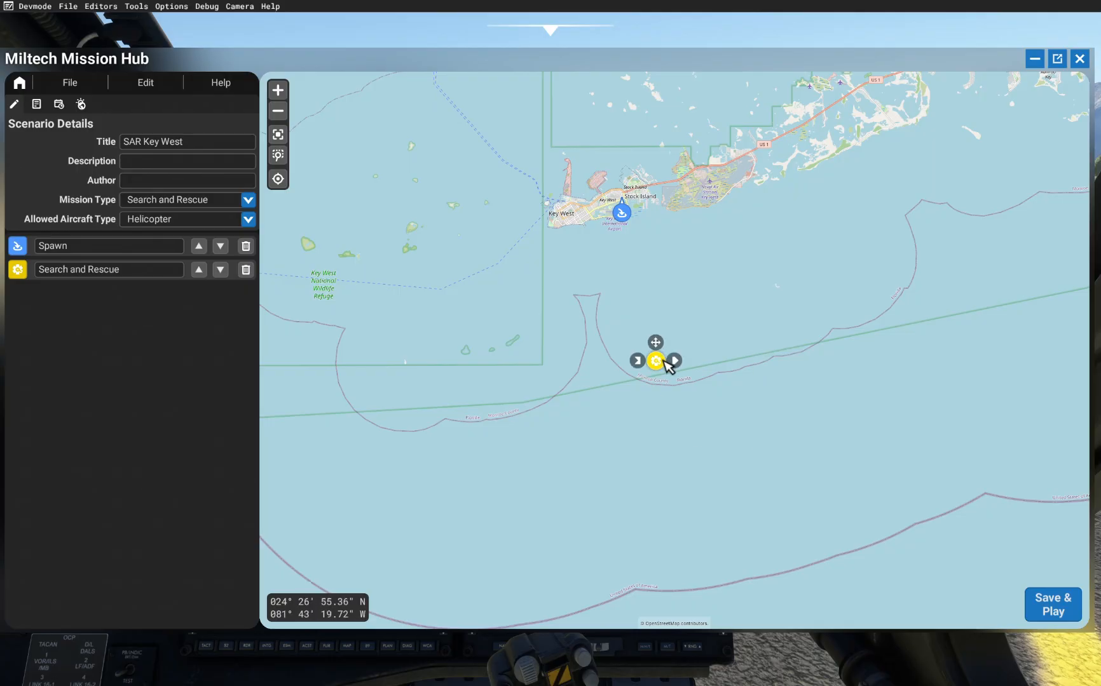
mouse_move(661, 367)
click(657, 364)
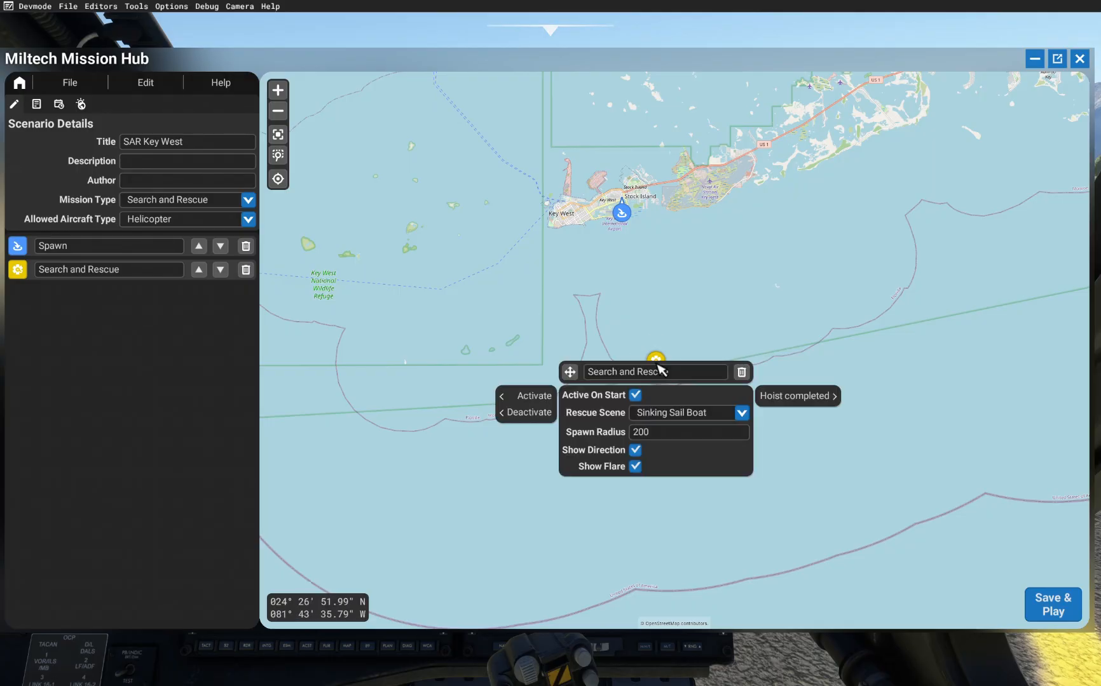
drag(656, 288, 641, 224)
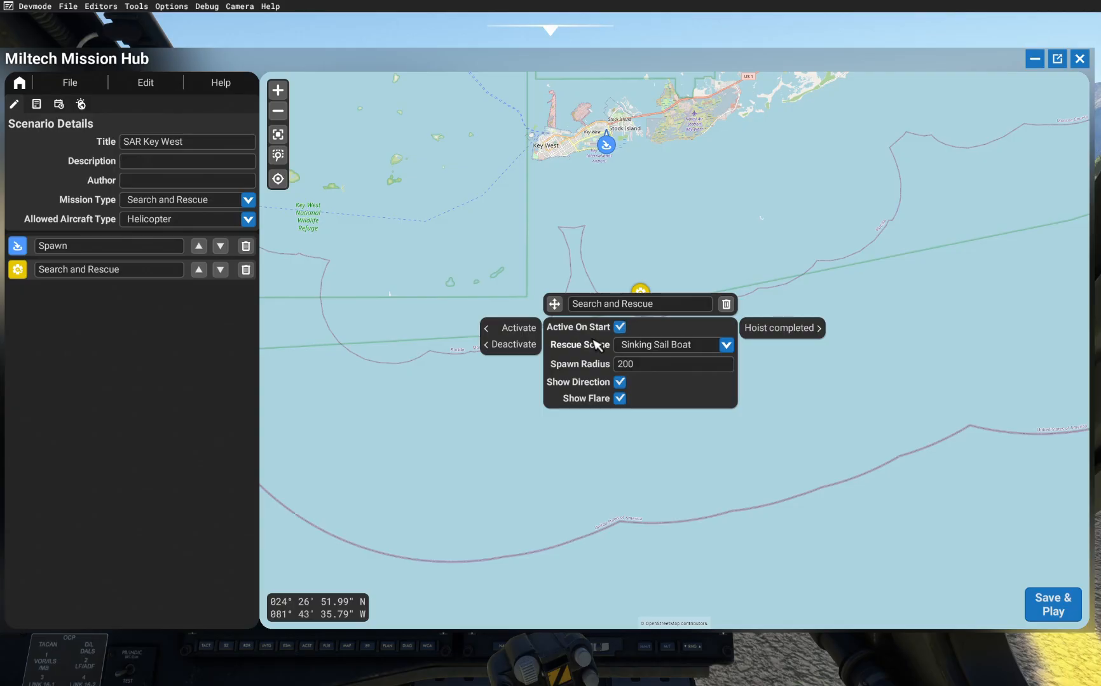
click(675, 343)
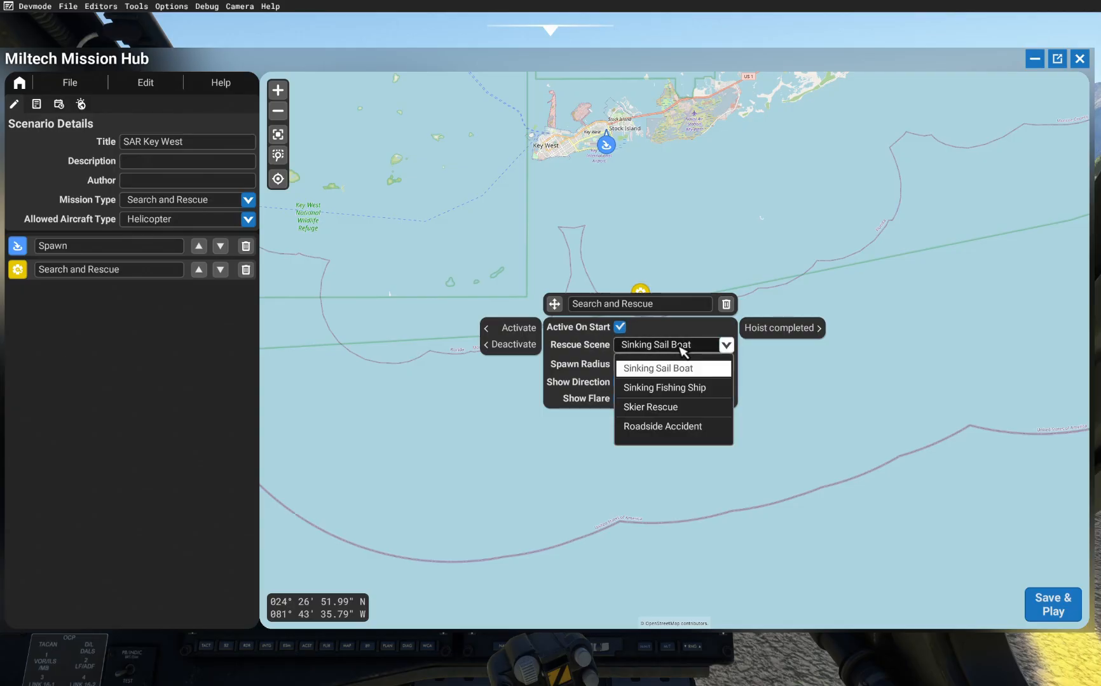
click(681, 389)
click(683, 347)
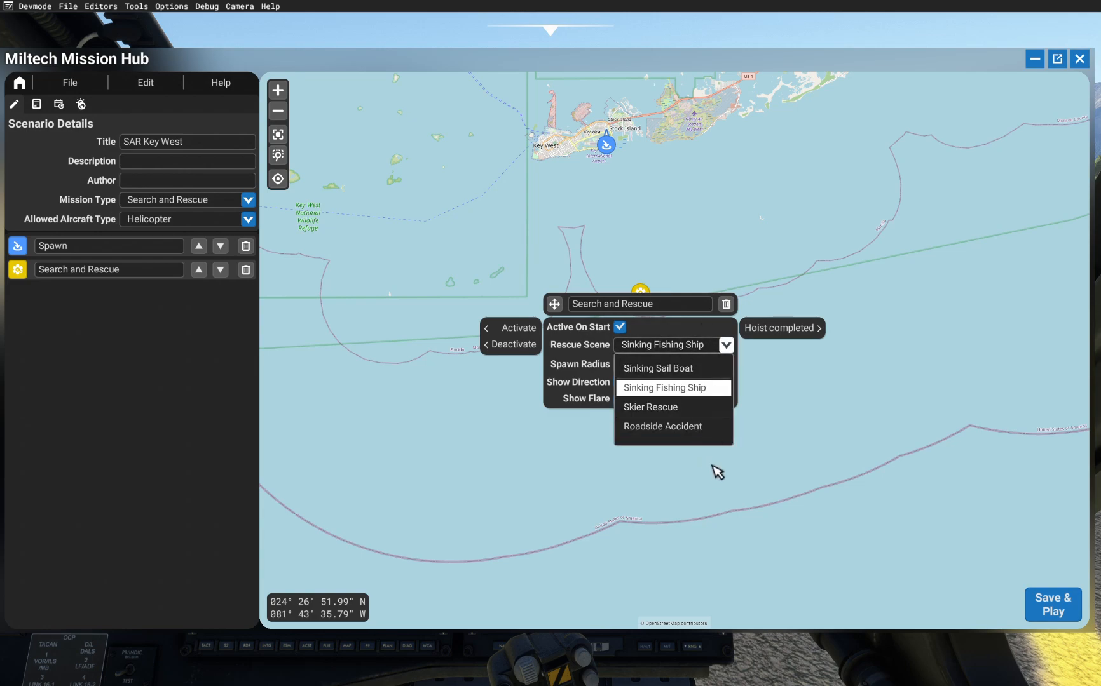
click(692, 350)
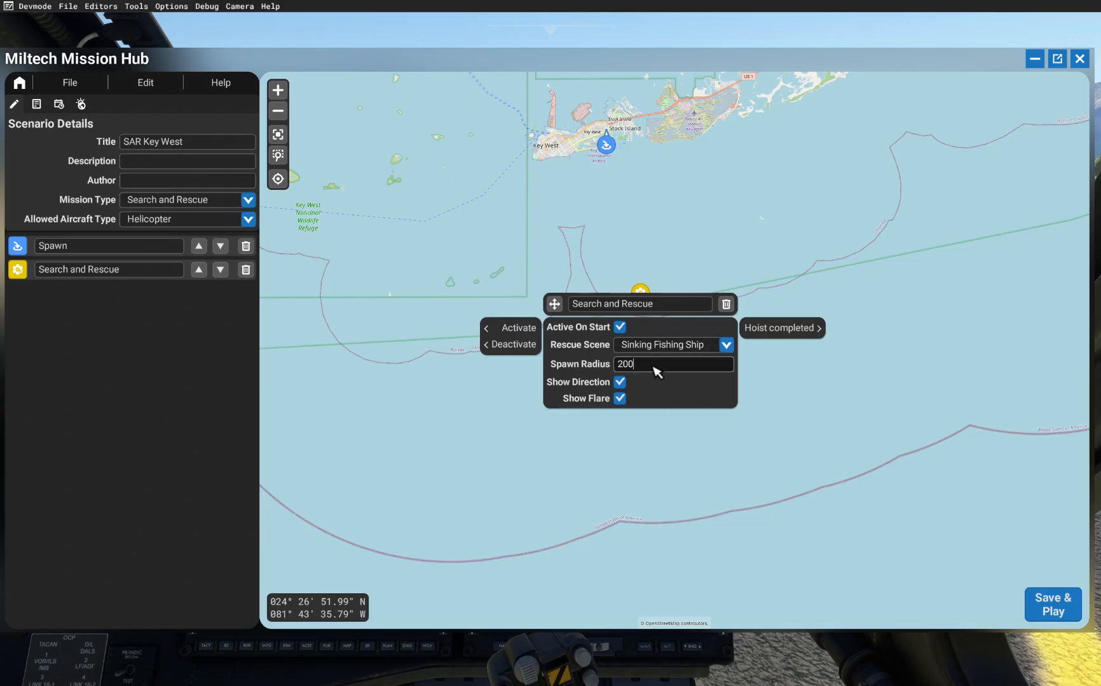
Step: Set the activity's spawn radius to 10000
click(653, 367)
text(00)
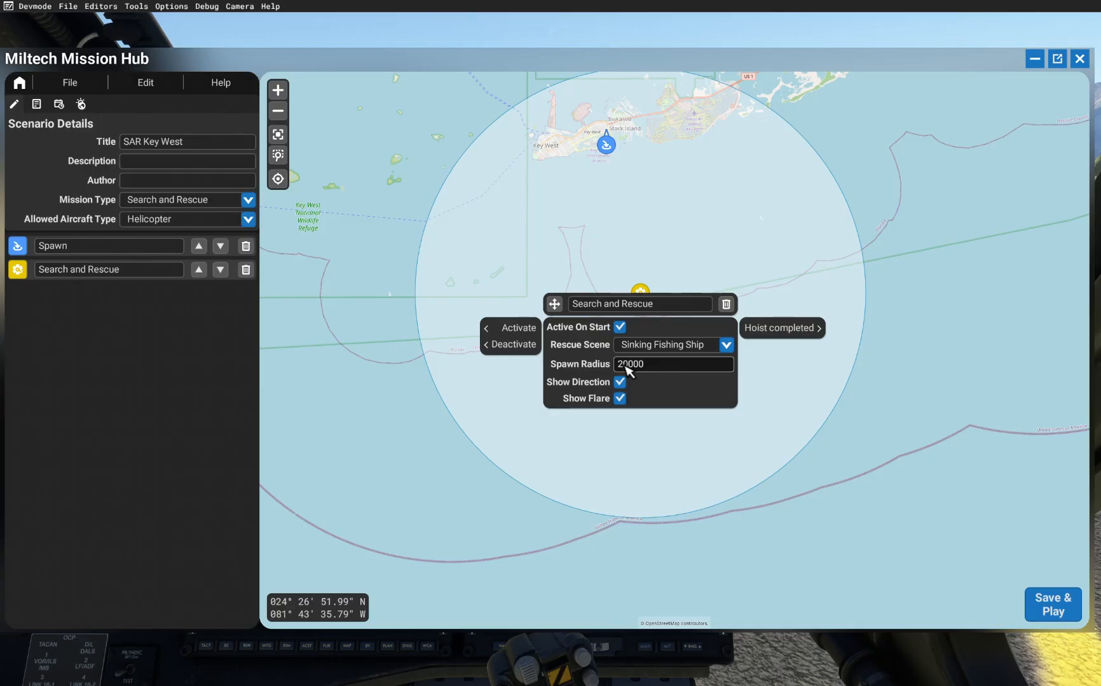
key(BackSpace)
text(1)
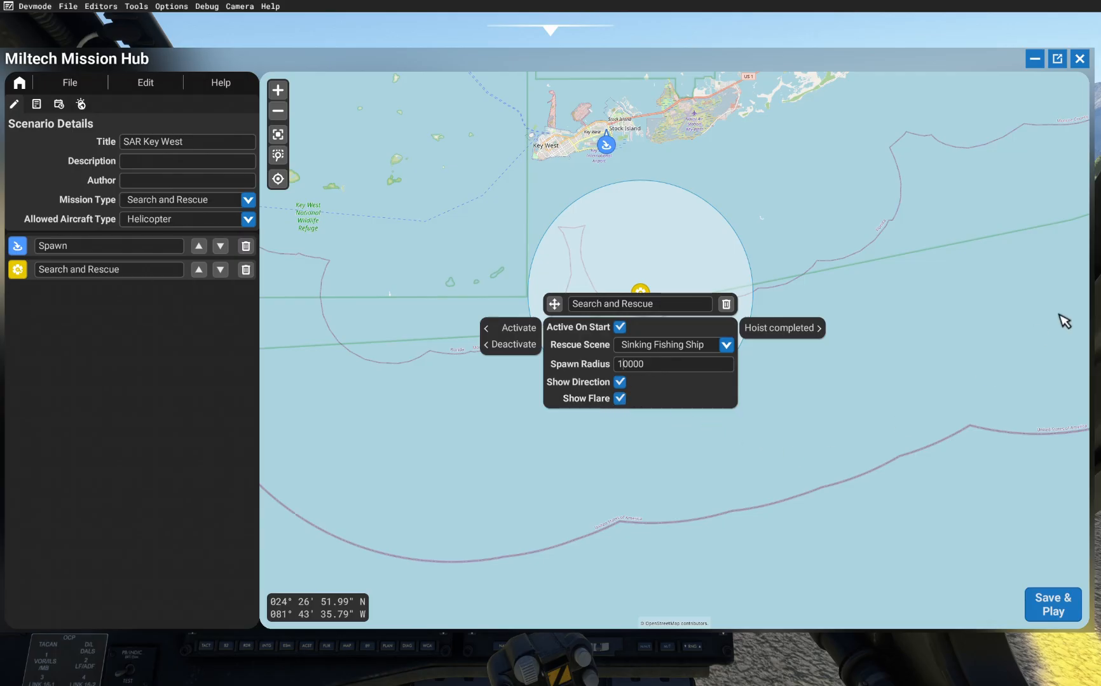
click(927, 249)
drag(866, 250, 832, 285)
mouse_move(603, 337)
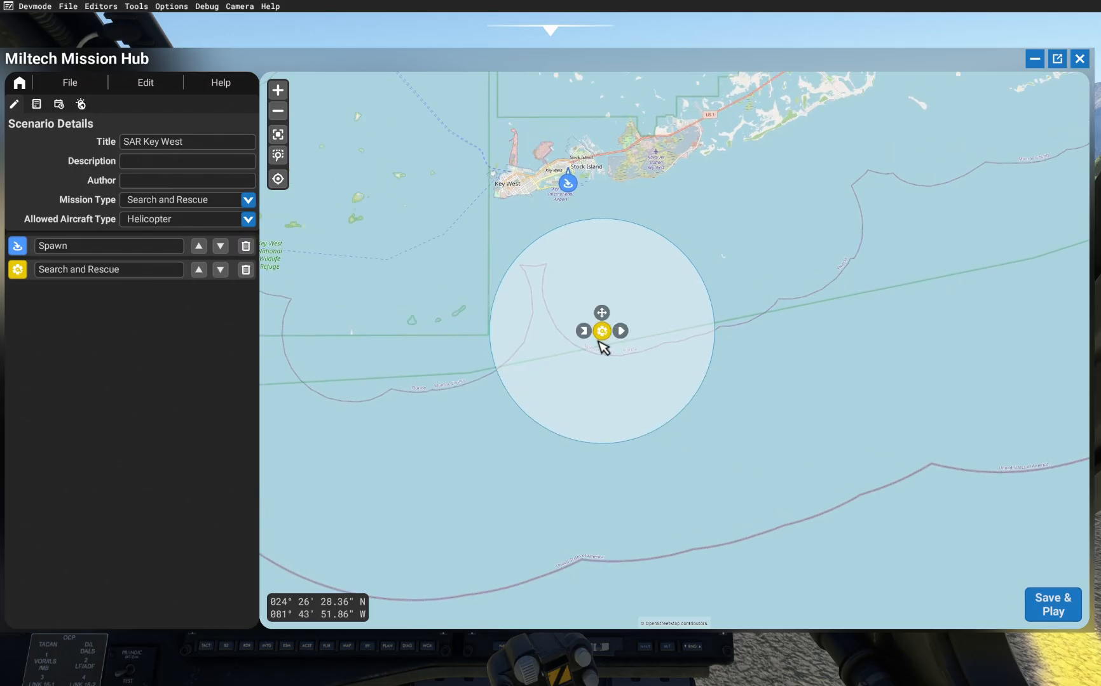
click(602, 333)
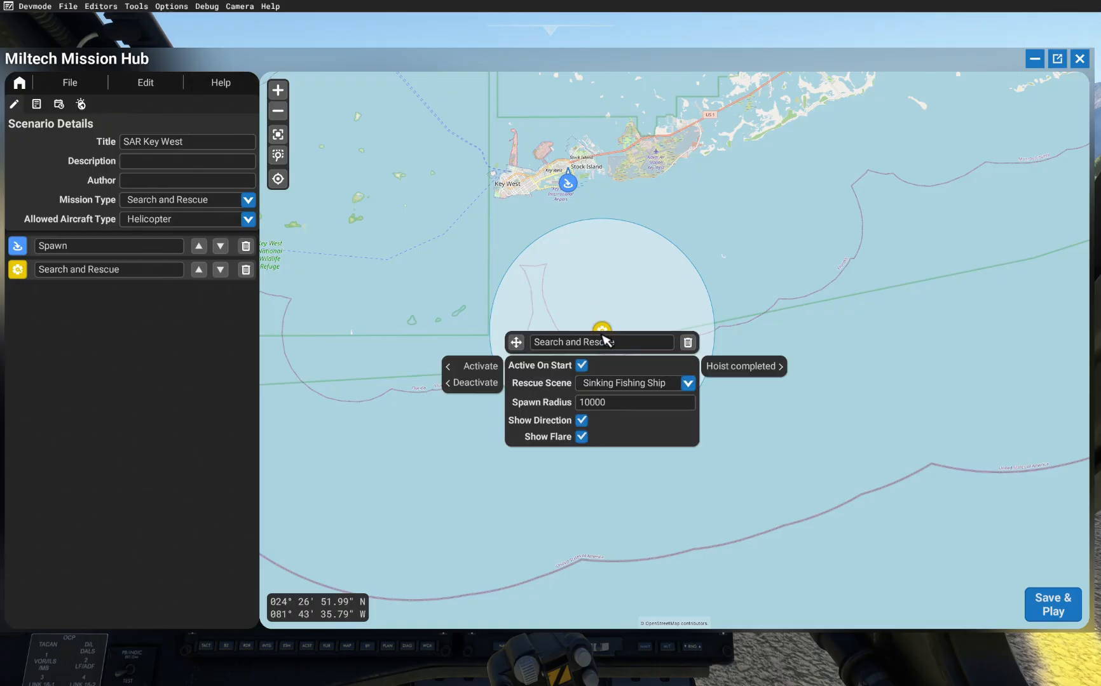
click(742, 258)
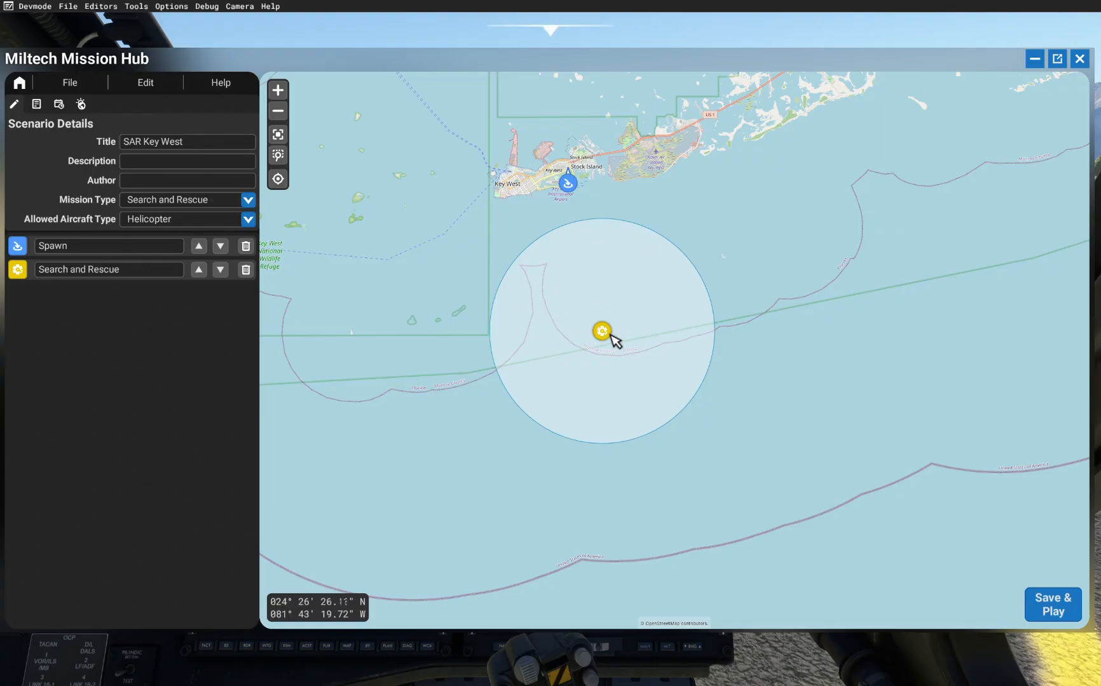
Step: Zoom in and add an End Mission marker offshore south of Stock Island
mouse_move(613, 337)
scroll(545, 180, up, 2)
right_click(908, 254)
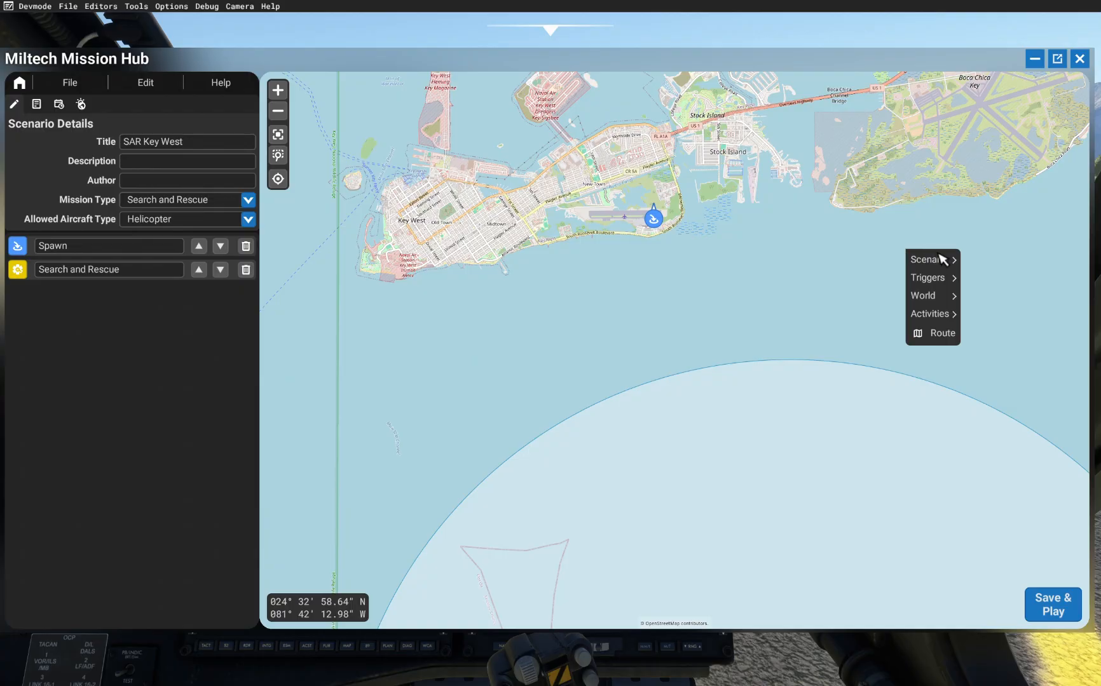
mouse_move(747, 226)
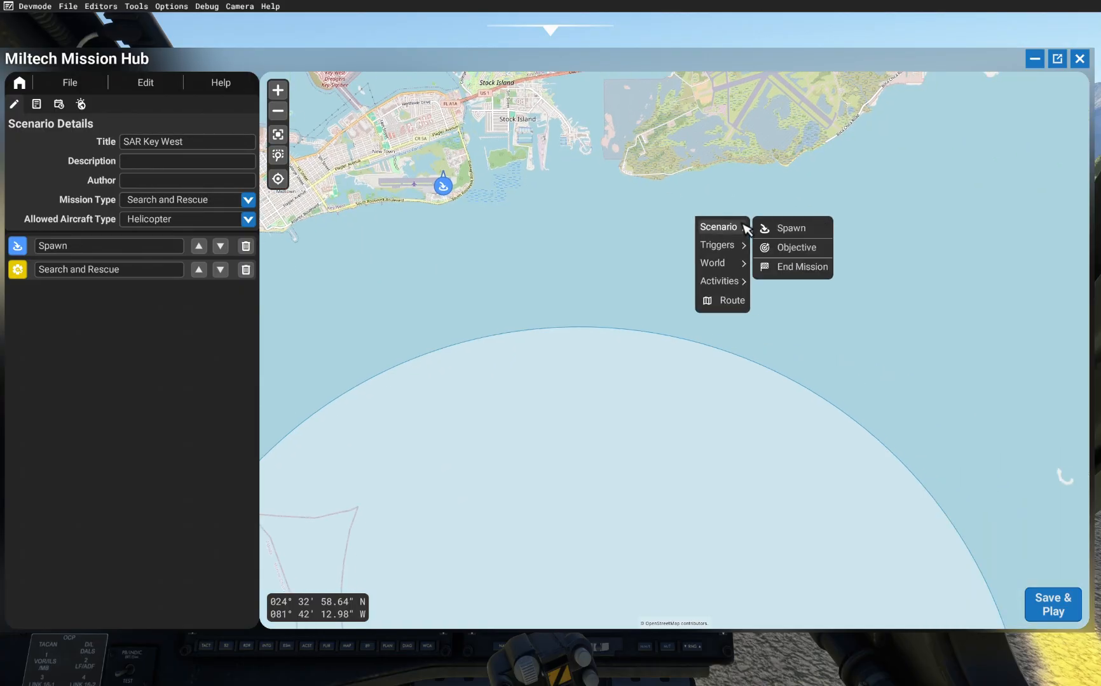
click(786, 274)
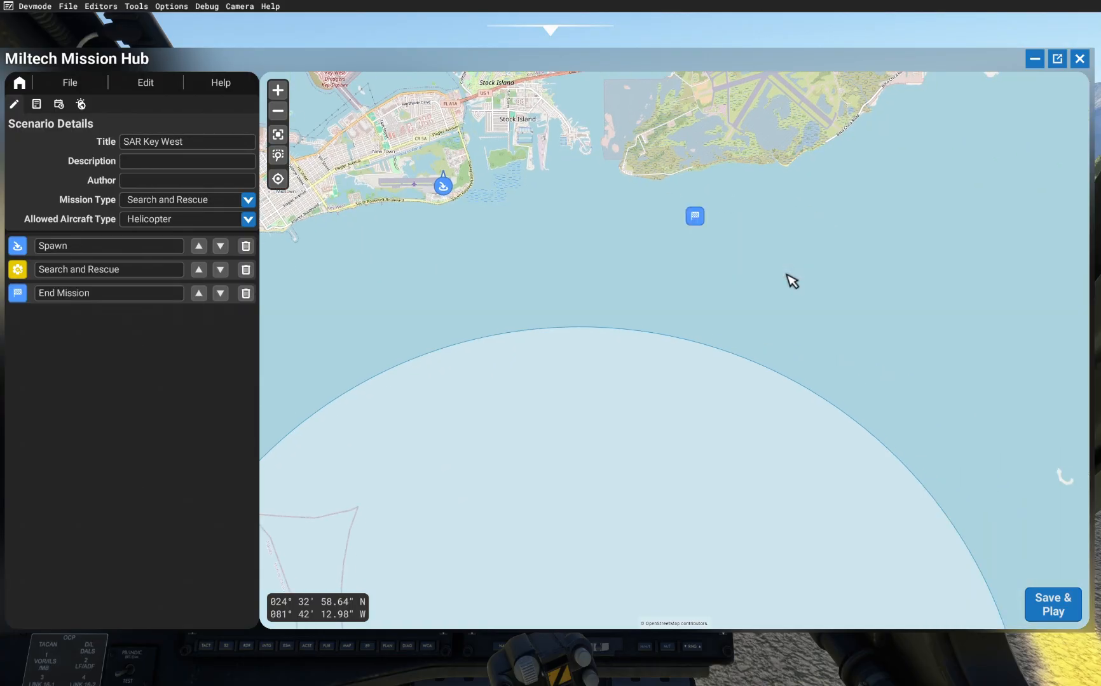
Step: Set the End Mission marker's message to "Mission Complete!"
click(701, 220)
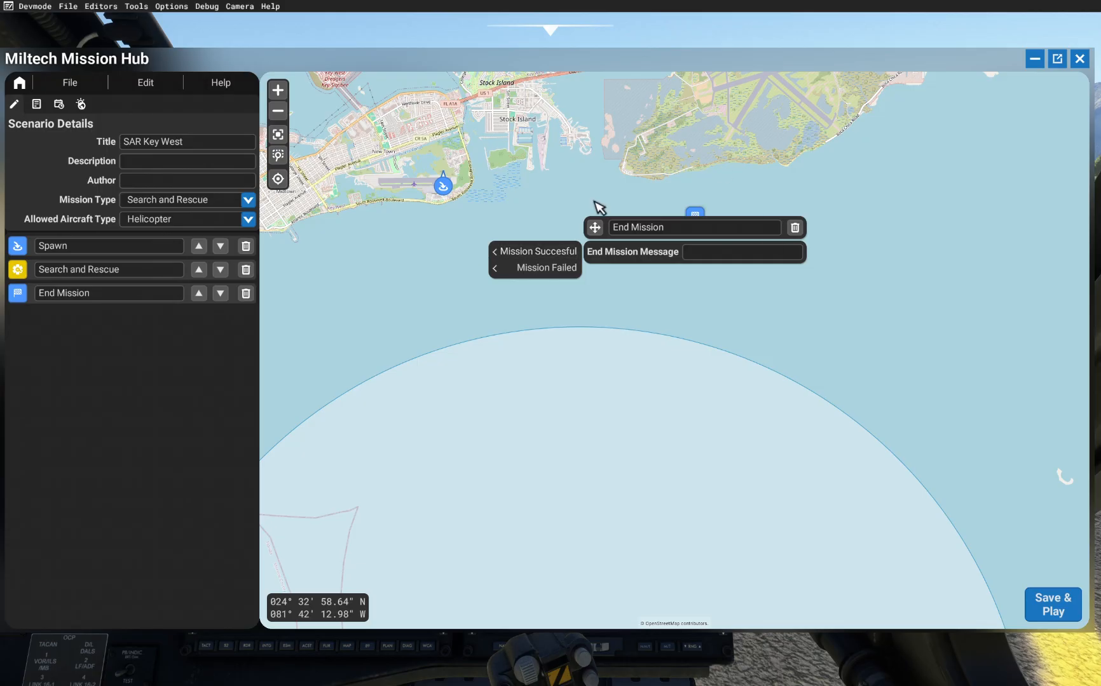
mouse_move(537, 253)
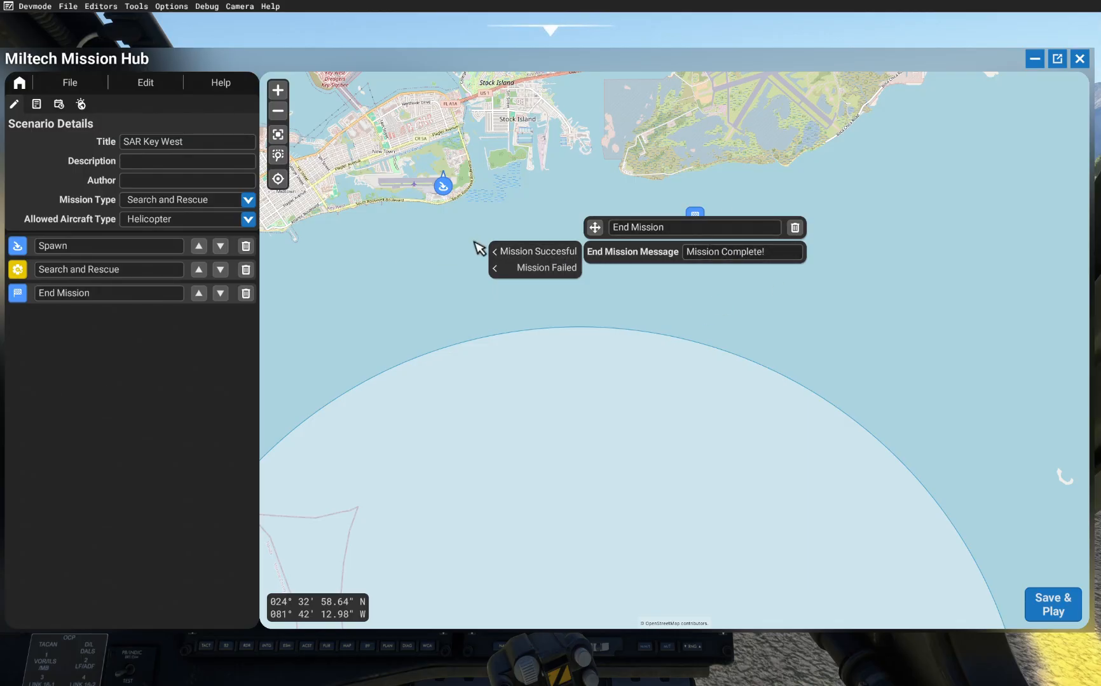
click(700, 256)
drag(731, 258, 731, 263)
click(717, 295)
Step: Add a second End Mission marker beside the first and rename it "End Mission Failed"
right_click(741, 229)
mouse_move(782, 238)
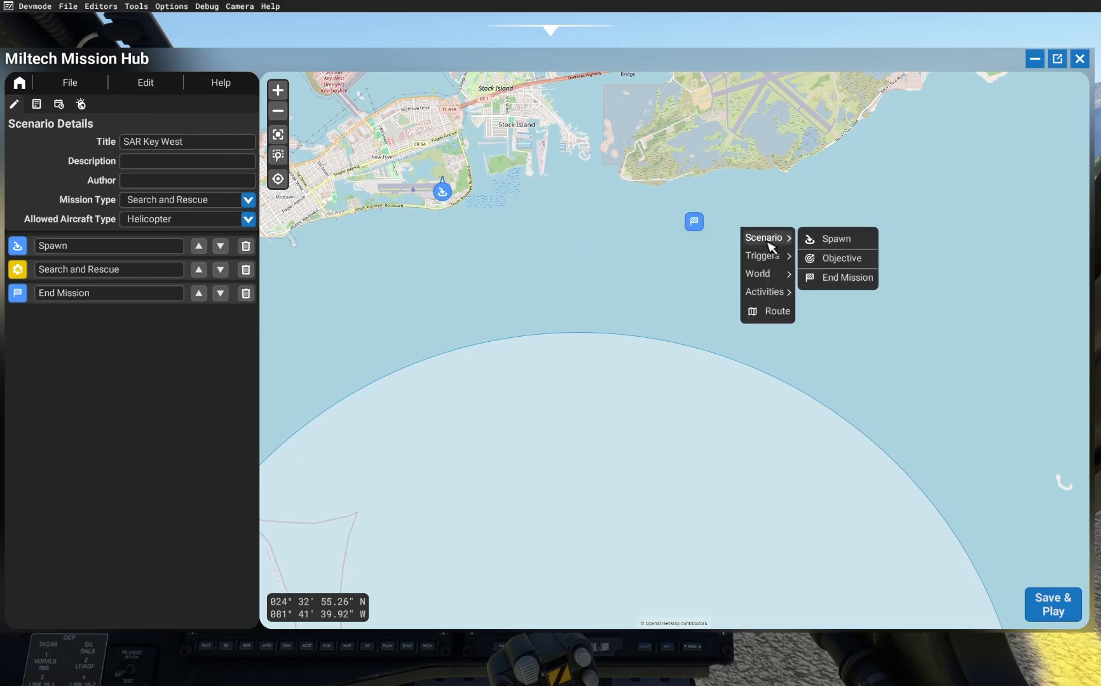
click(827, 281)
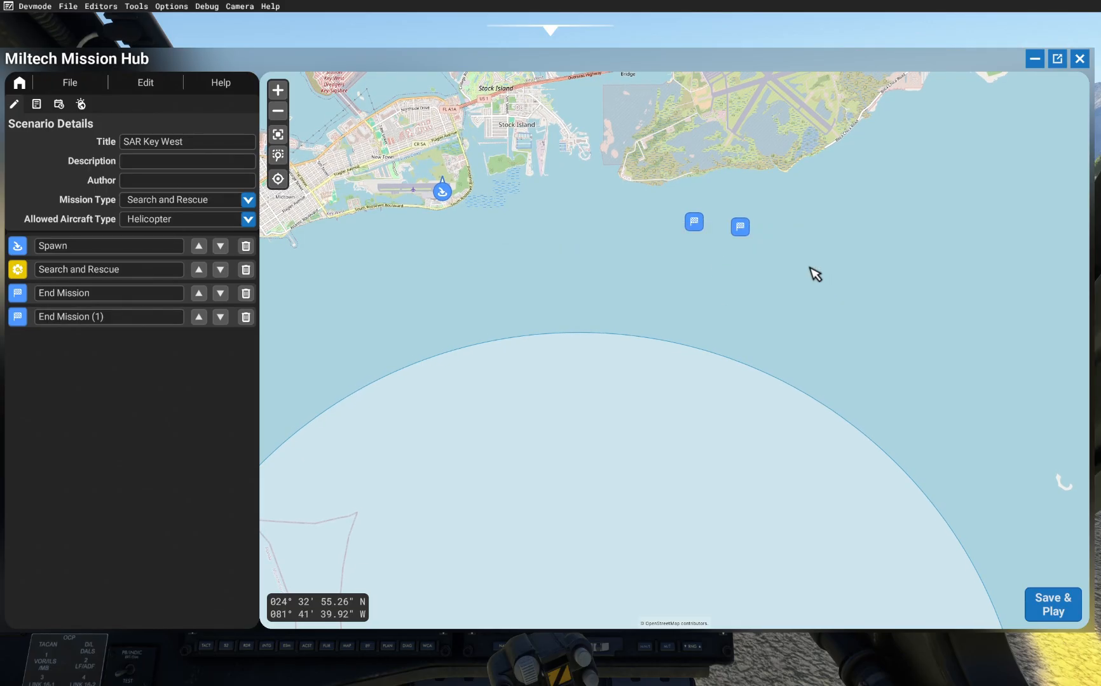
click(740, 230)
click(767, 239)
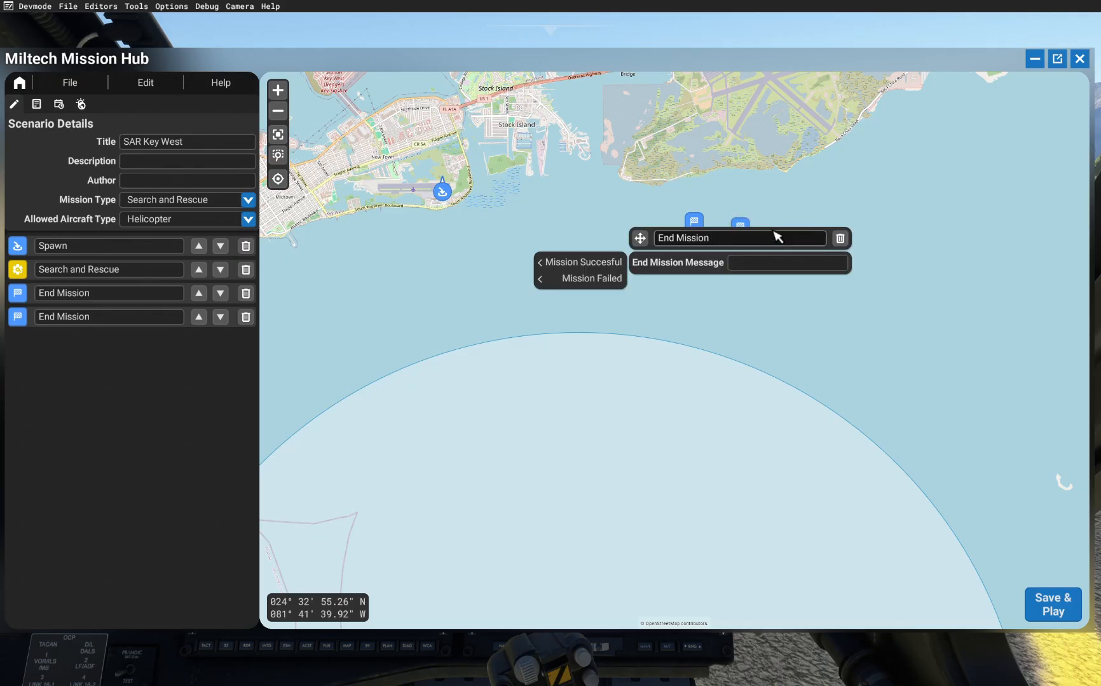
text(Failed)
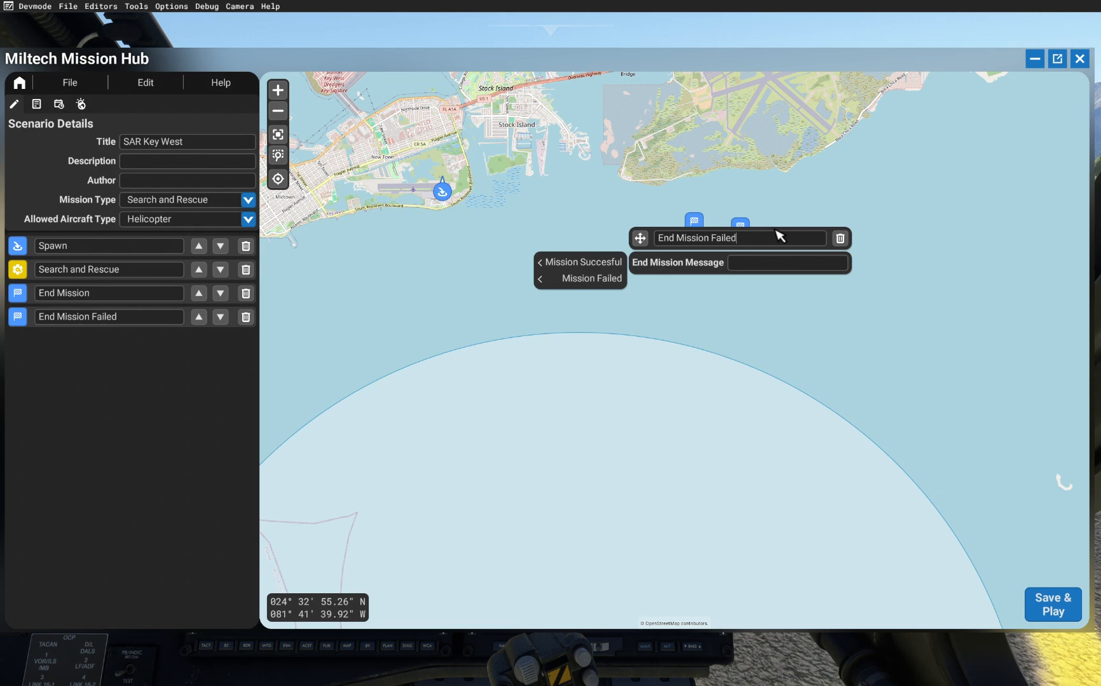
Step: Set the failed marker's end mission message to "You didn't finish on time"
click(774, 265)
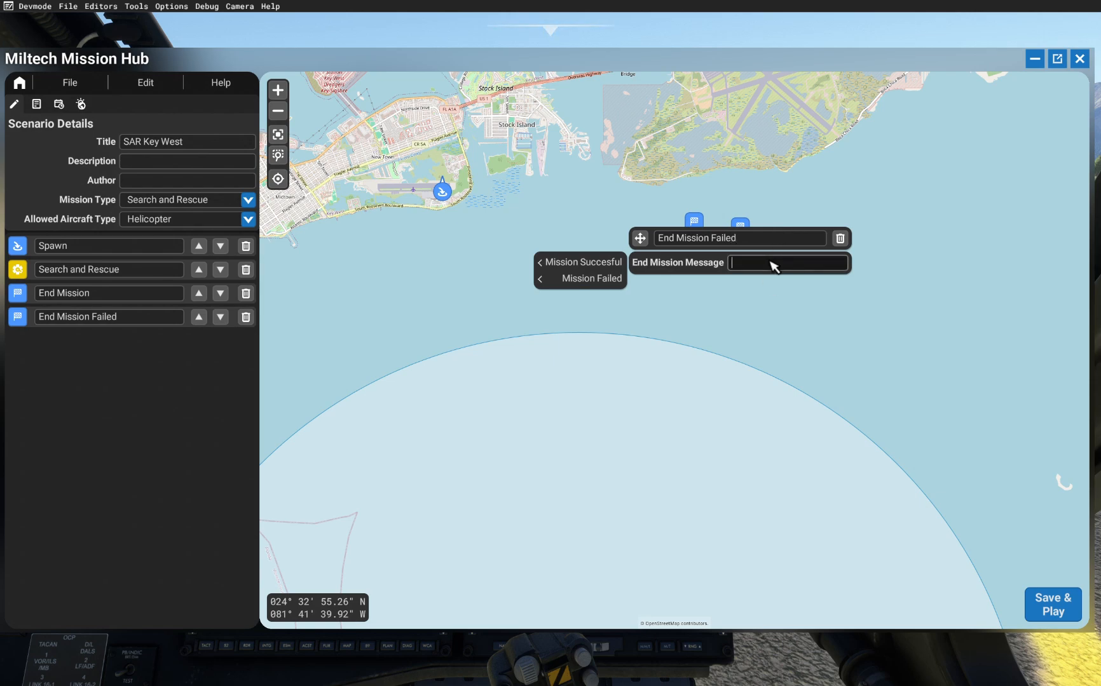
text(You d)
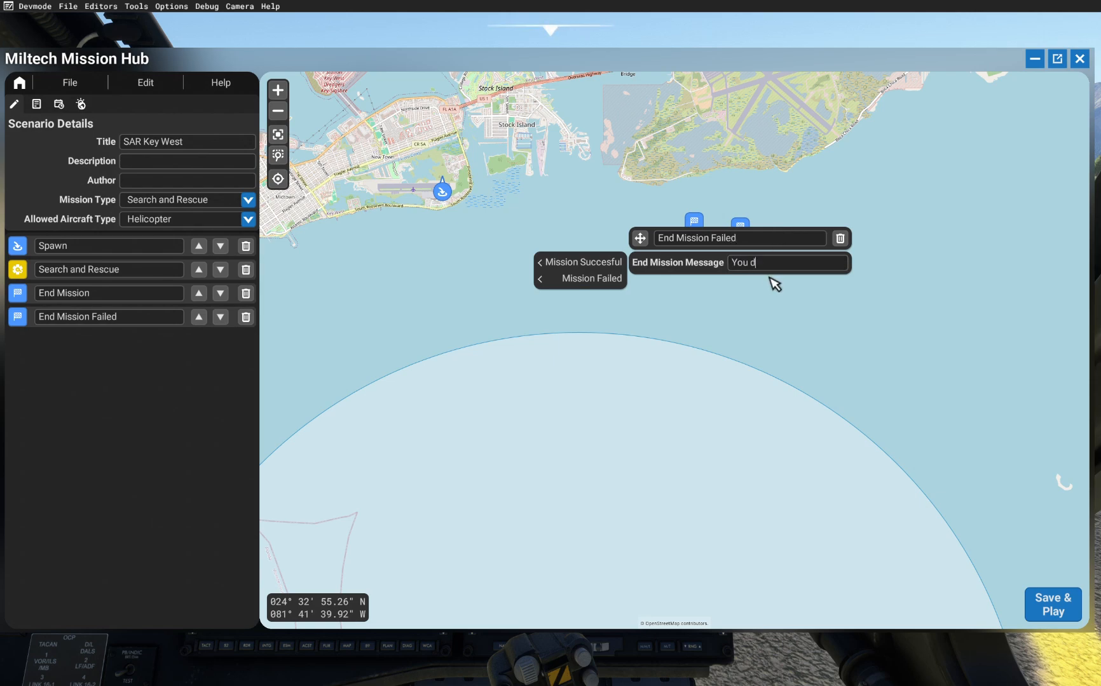
text(idn)
key(grave)
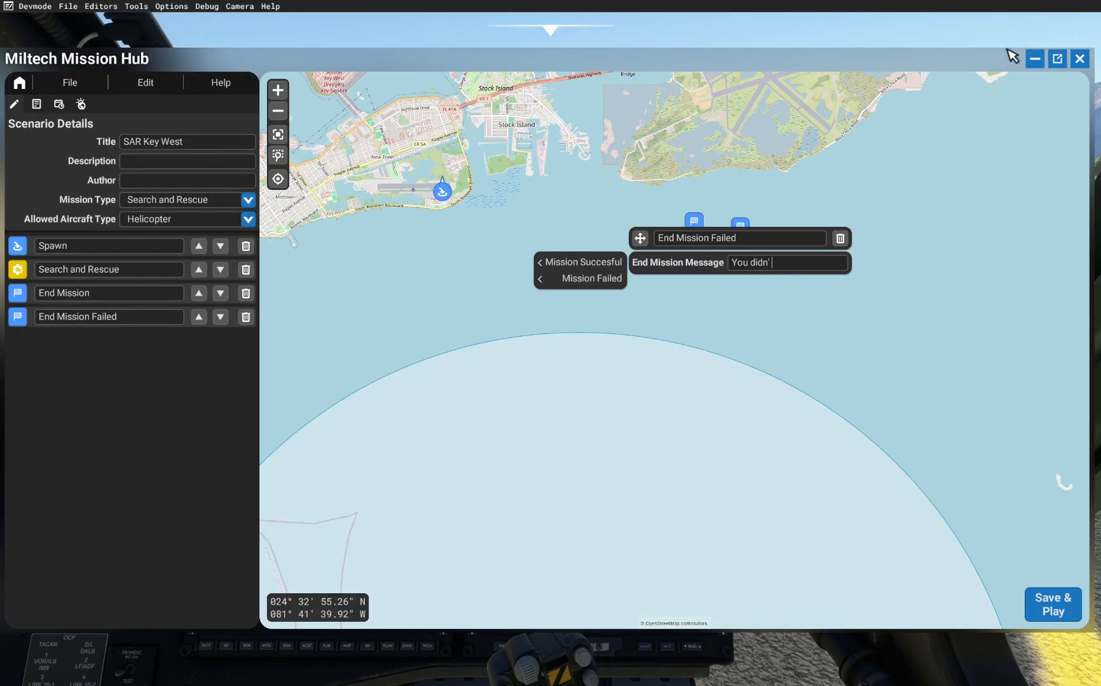
key(grave)
click(771, 264)
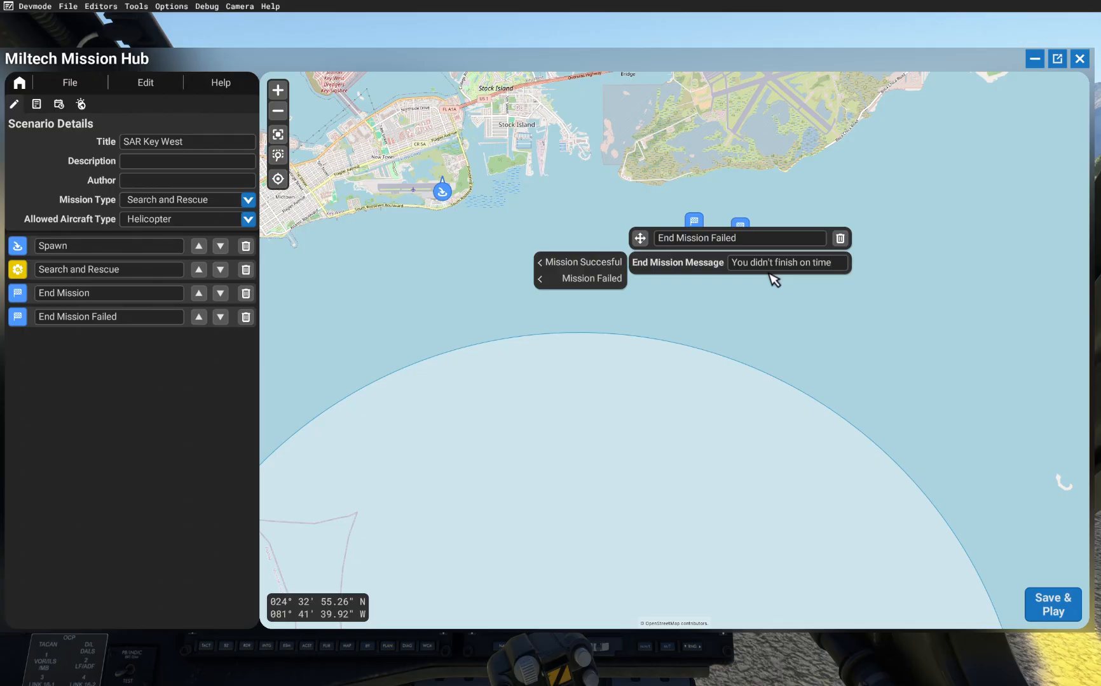
click(725, 294)
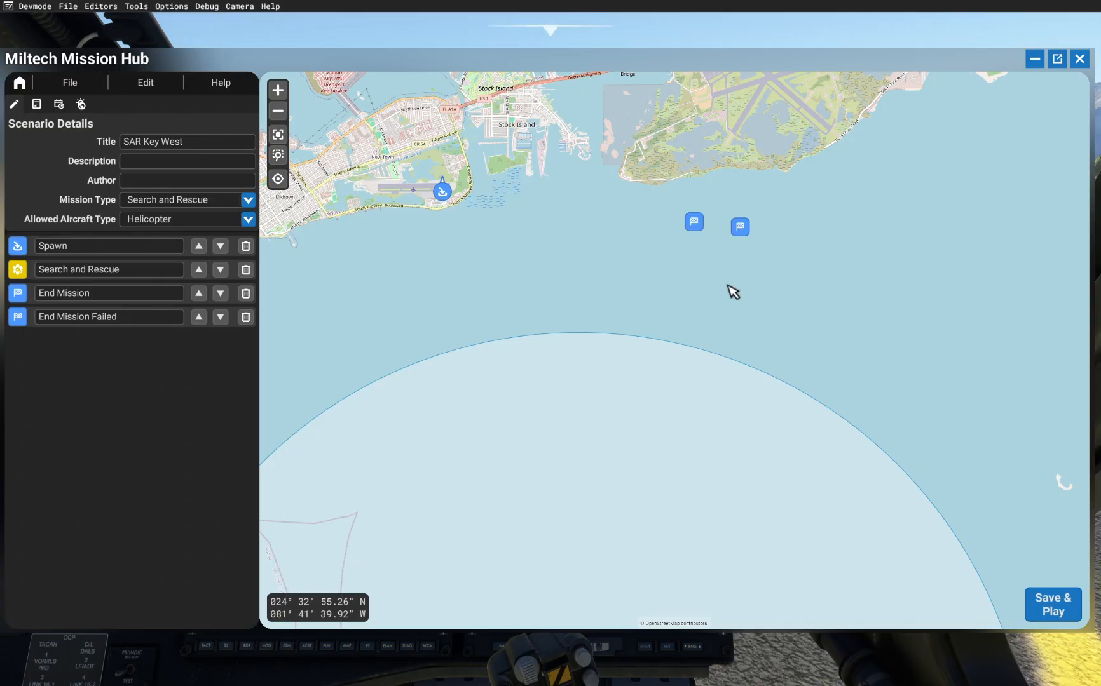
Step: Zoom into Key West International Airport and add a Landing Trigger on the runway
drag(768, 239, 790, 234)
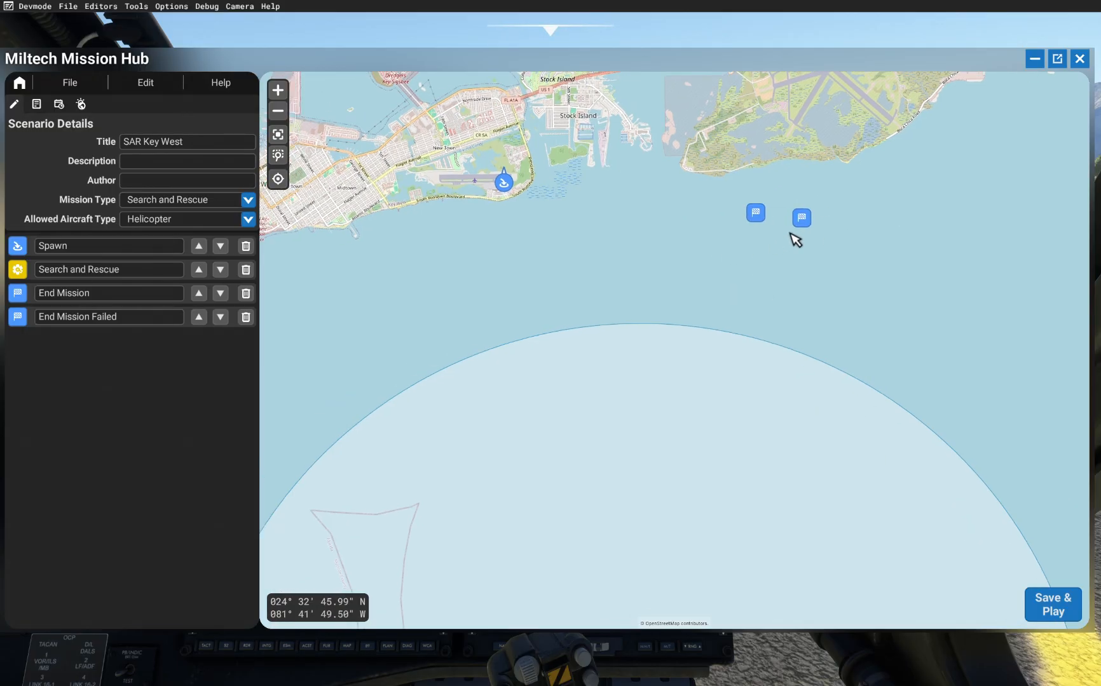
scroll(795, 240, down, 1)
scroll(620, 194, up, 3)
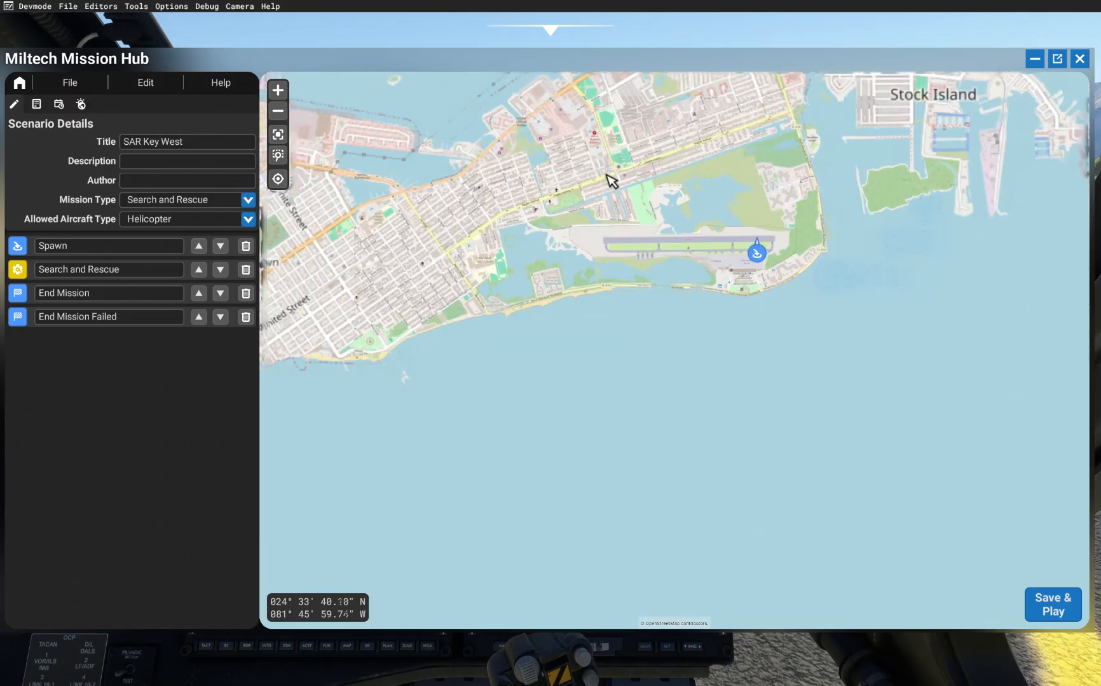
scroll(612, 185, down, 2)
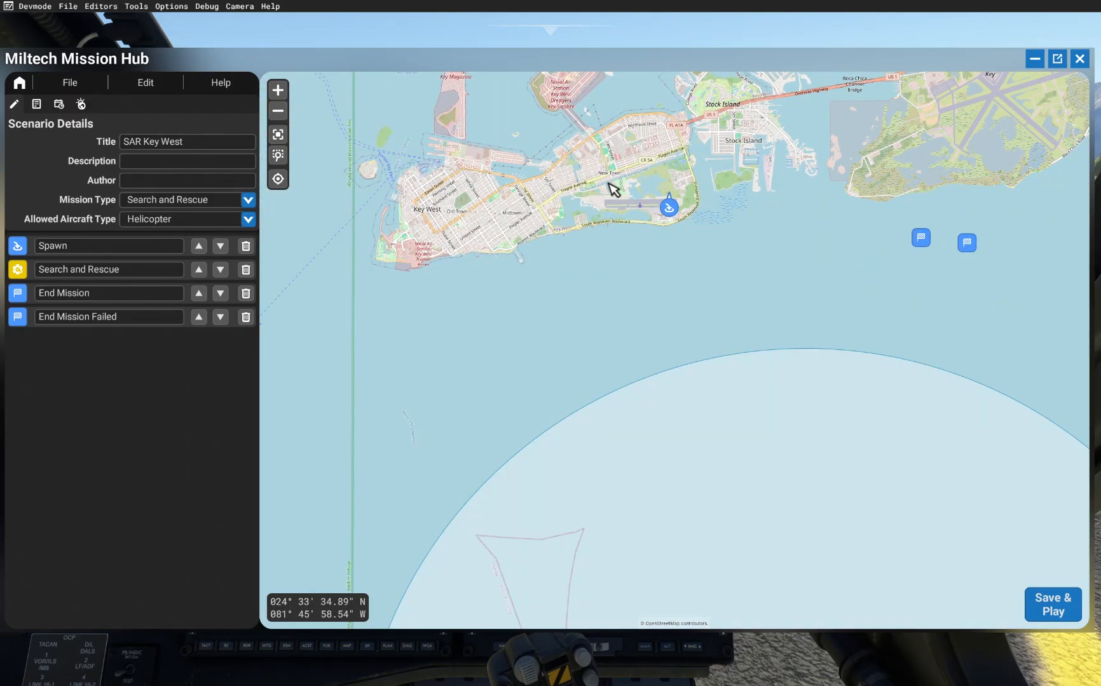
scroll(592, 168, up, 2)
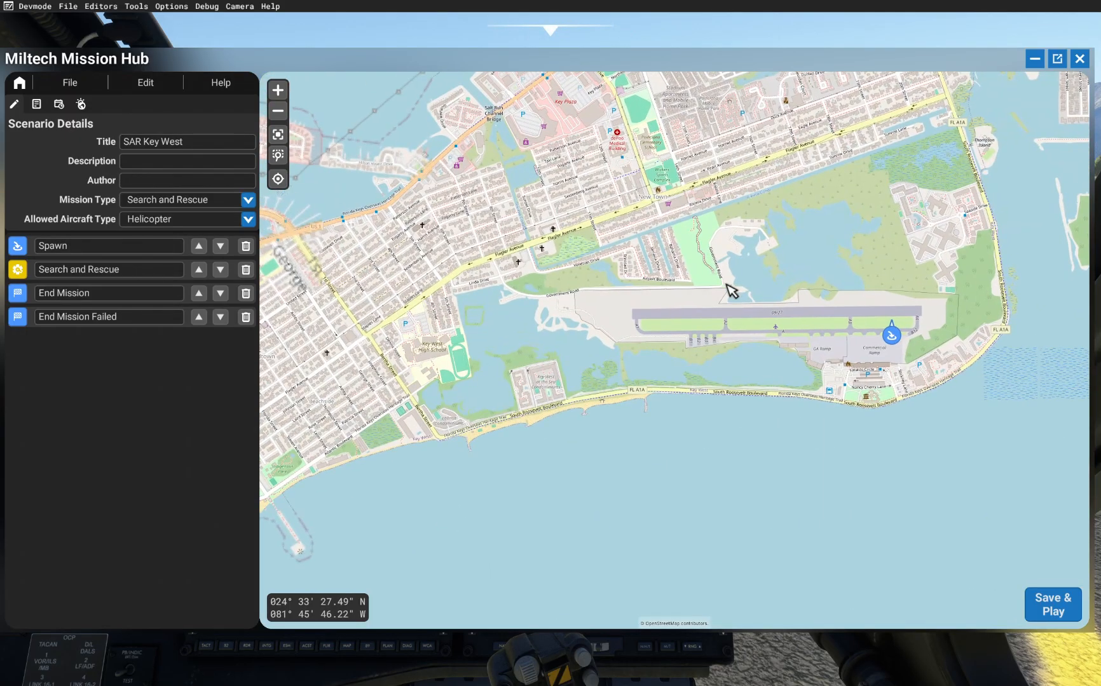
right_click(778, 321)
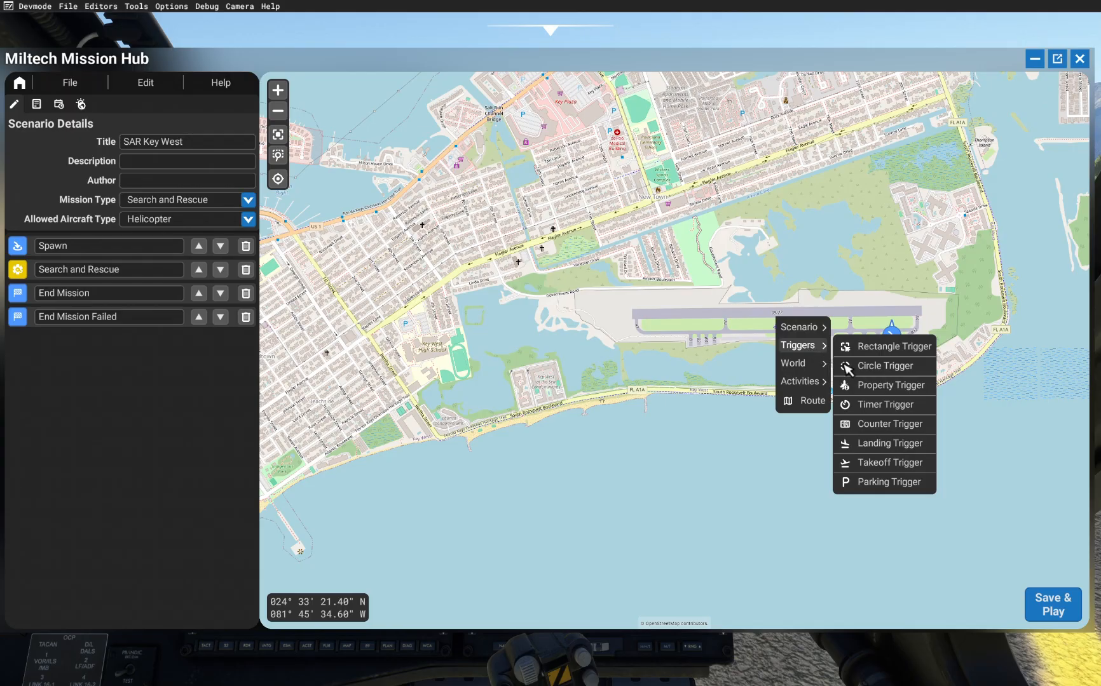
mouse_move(835, 349)
click(865, 441)
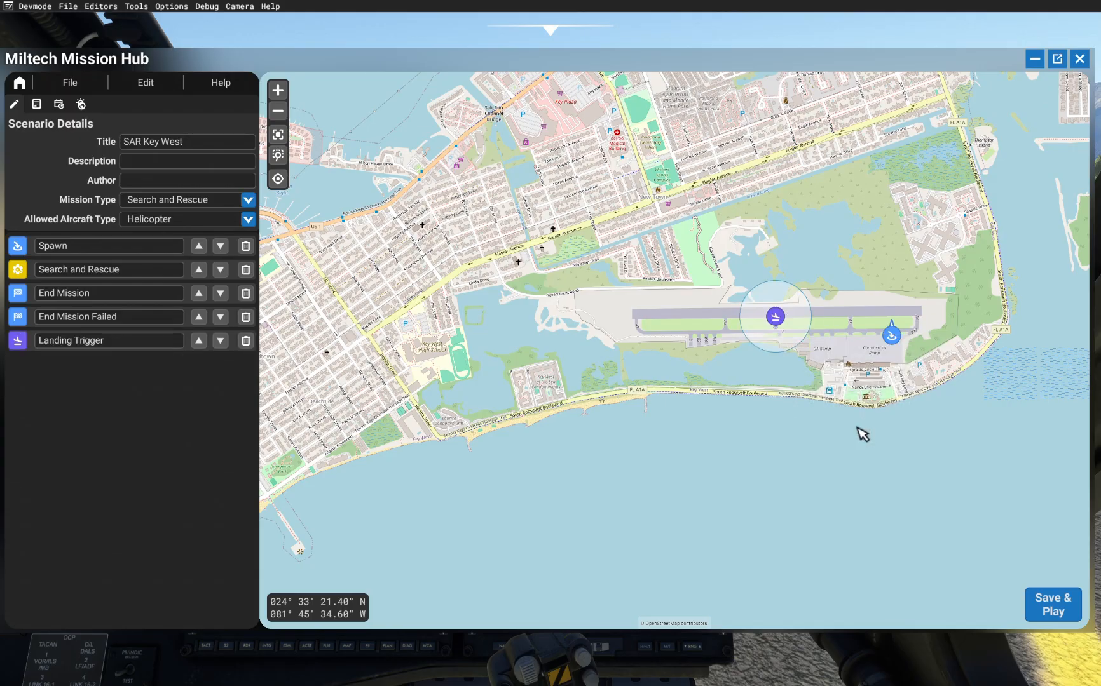
Step: Turn off the landing trigger's Active On Start and set its radius to 1000
click(776, 317)
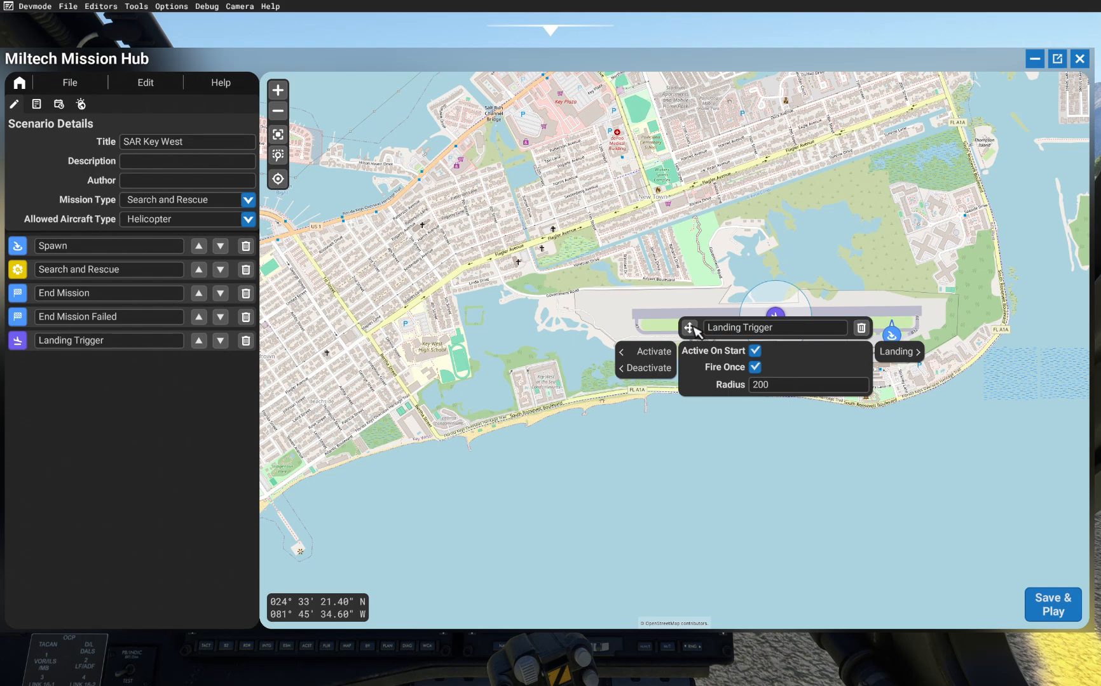
click(755, 351)
click(793, 387)
text(0)
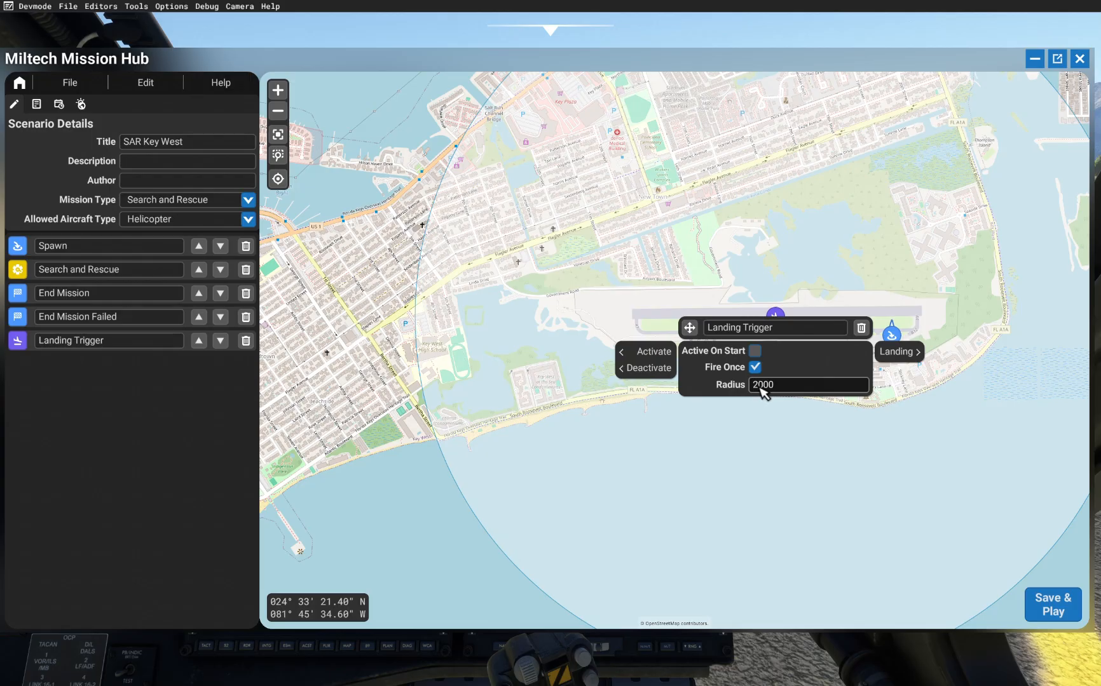
key(BackSpace)
text(1)
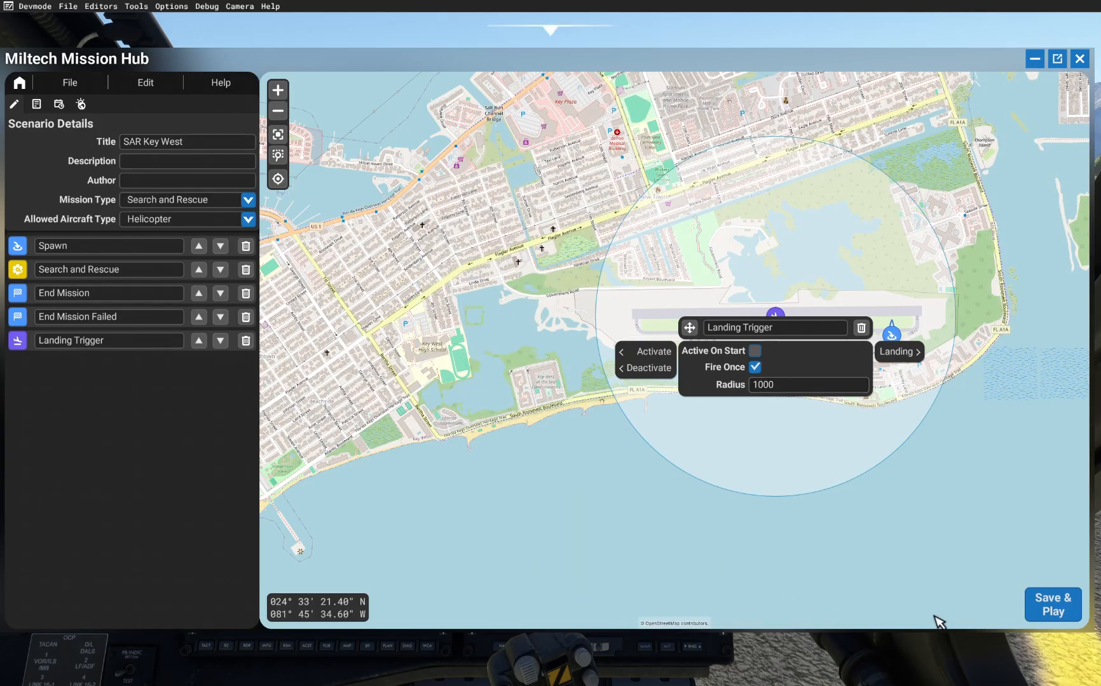
Step: Move the Landing Trigger up two places in the element list so it sits directly below Search and Rescue
click(953, 473)
drag(890, 400, 580, 324)
scroll(580, 324, down, 4)
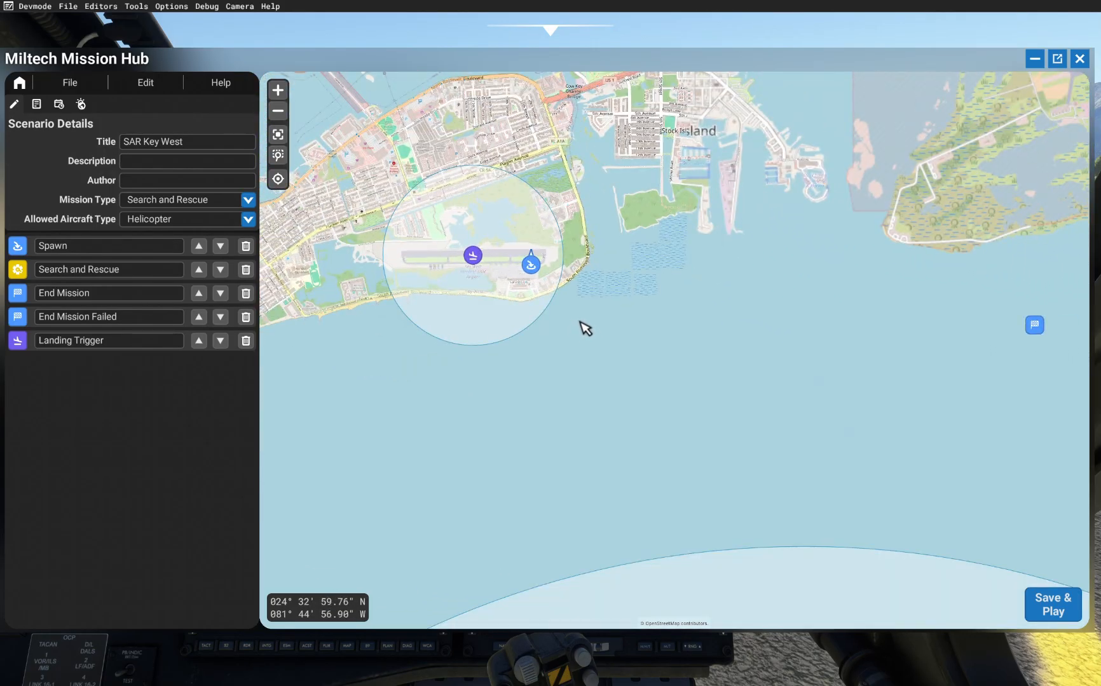
scroll(652, 373, down, 1)
mouse_move(685, 379)
mouse_down()
mouse_move(699, 247)
mouse_move(688, 252)
mouse_up()
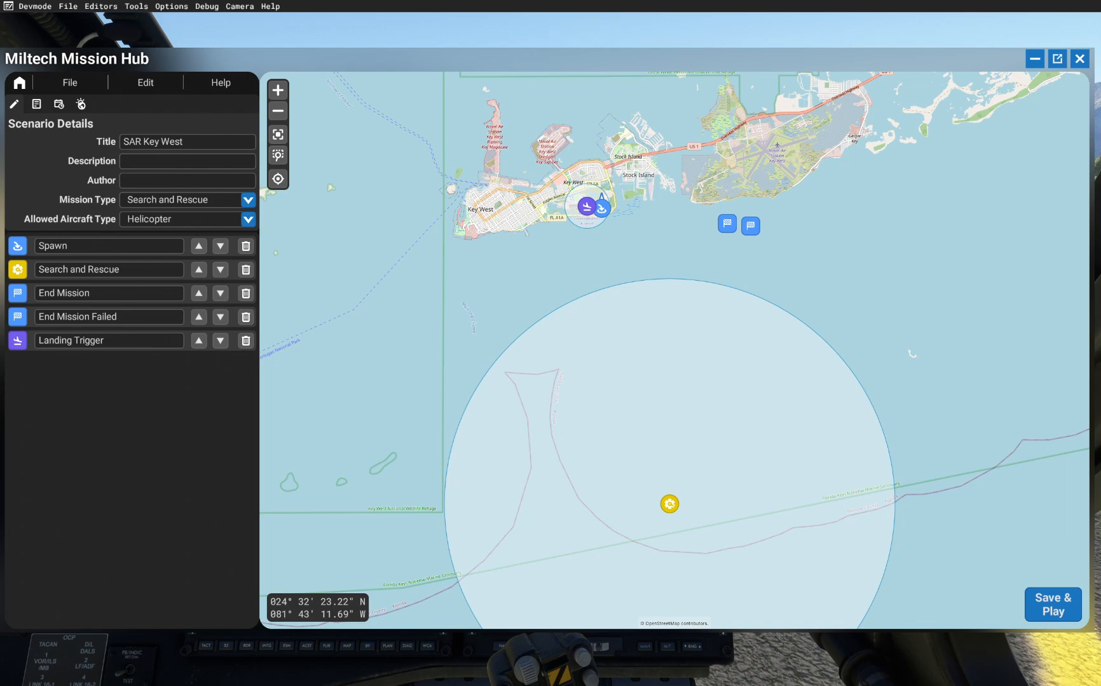
scroll(685, 282, up, 2)
mouse_move(587, 155)
mouse_down()
mouse_move(799, 351)
mouse_move(815, 381)
mouse_up()
click(569, 191)
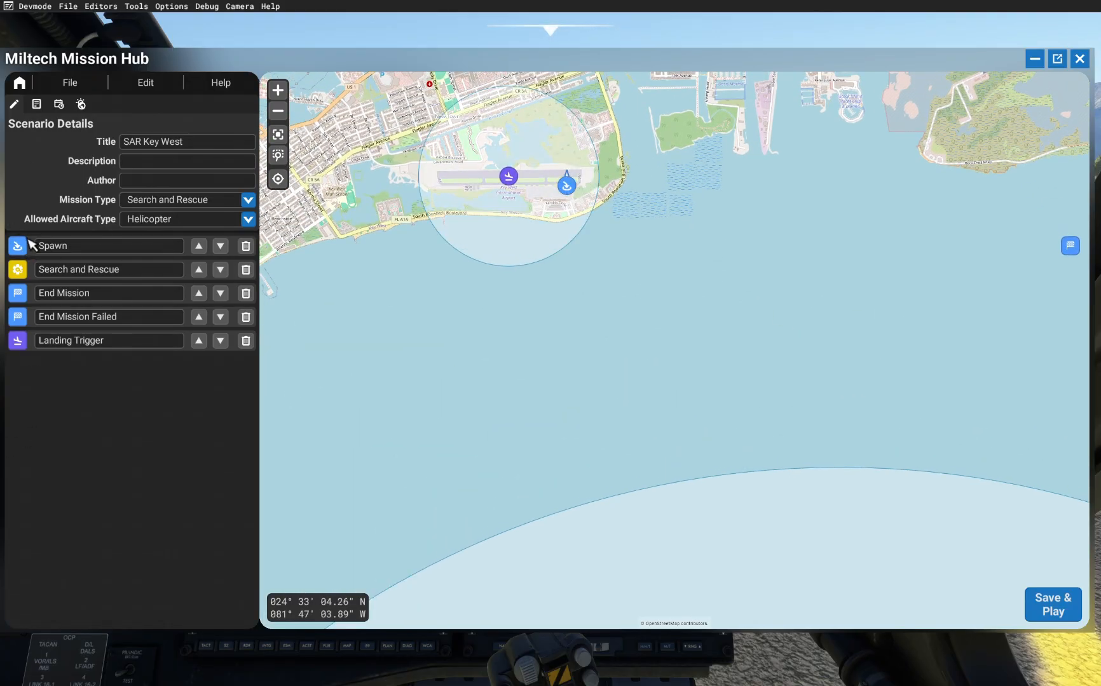
click(199, 341)
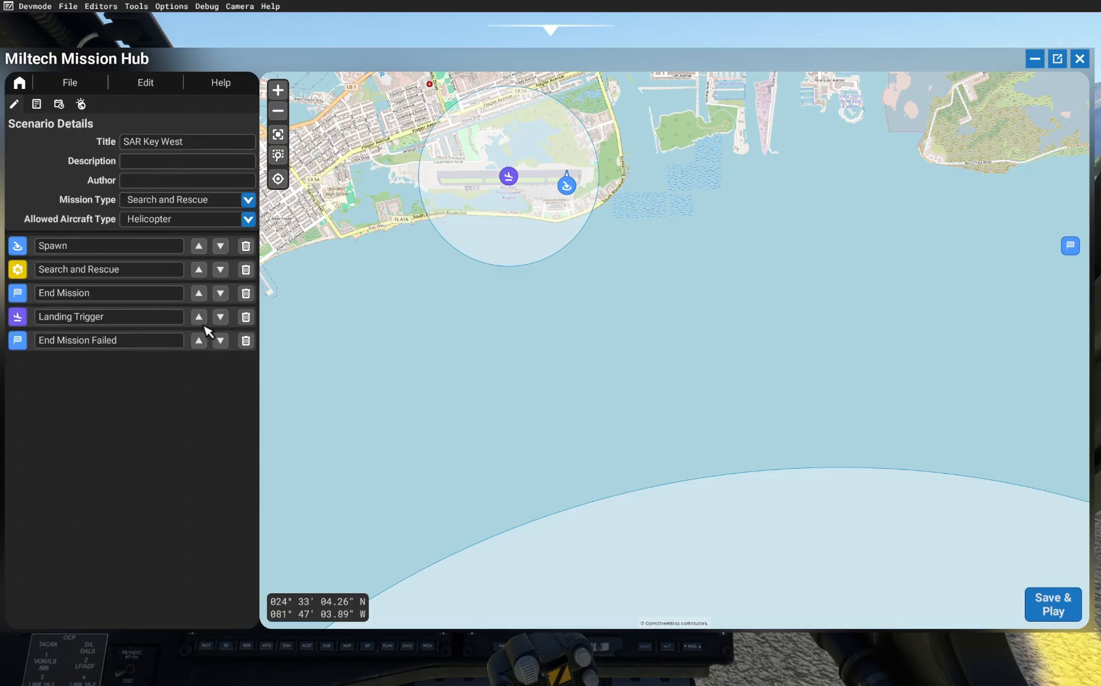
click(199, 317)
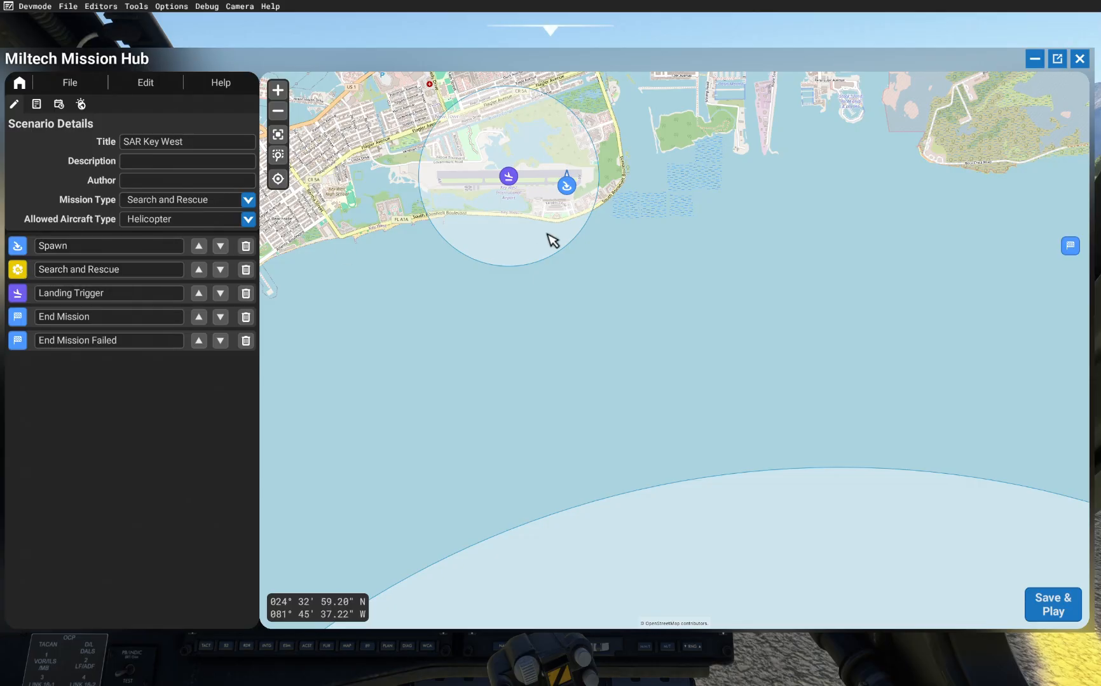
Step: Connect the Spawn's Spawn Finished output to activate the Search and Rescue activity
click(566, 189)
click(699, 221)
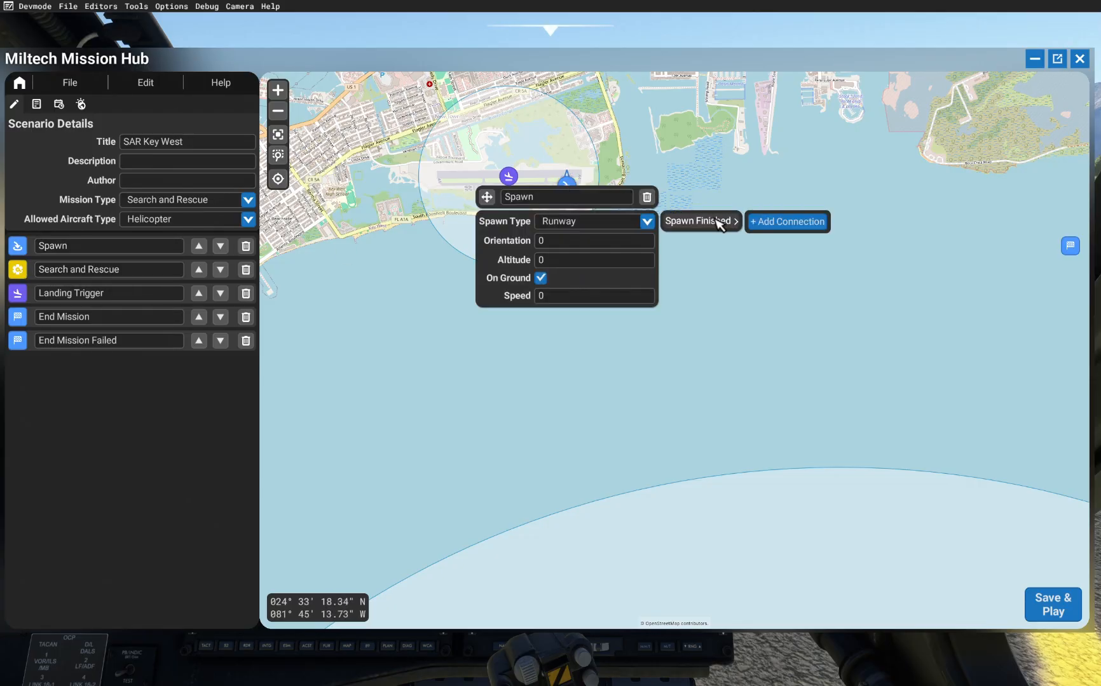
click(752, 220)
scroll(604, 152, down, 2)
click(648, 442)
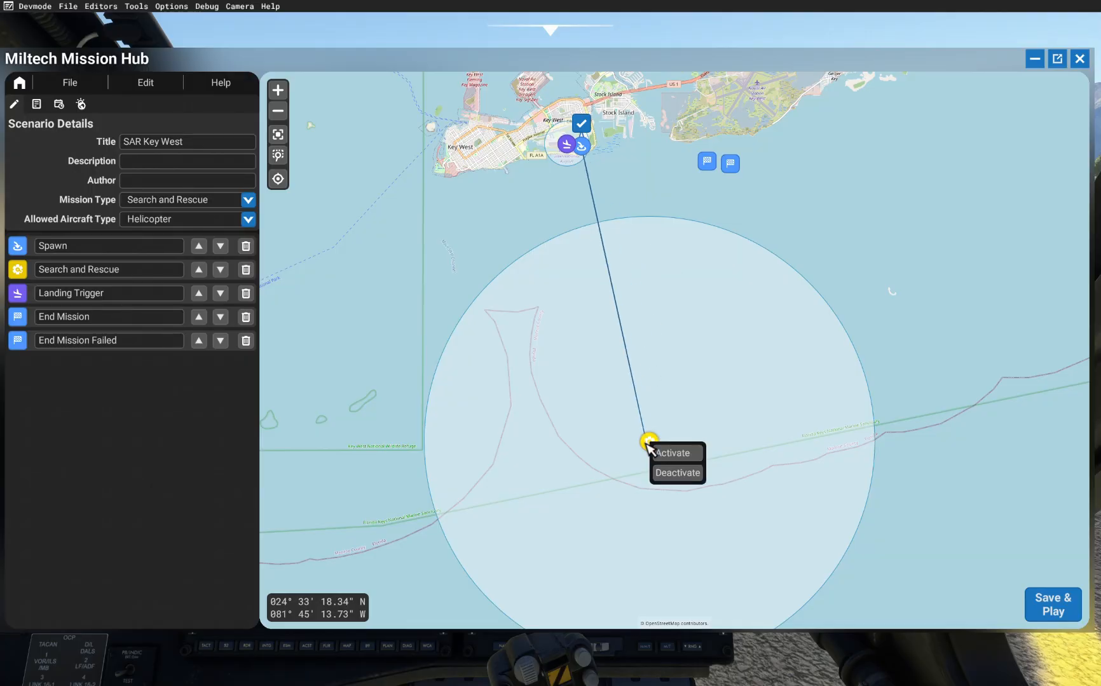
click(672, 454)
click(650, 421)
Step: Connect the Search and Rescue's Hoist completed output to activate the Landing Trigger
mouse_move(657, 447)
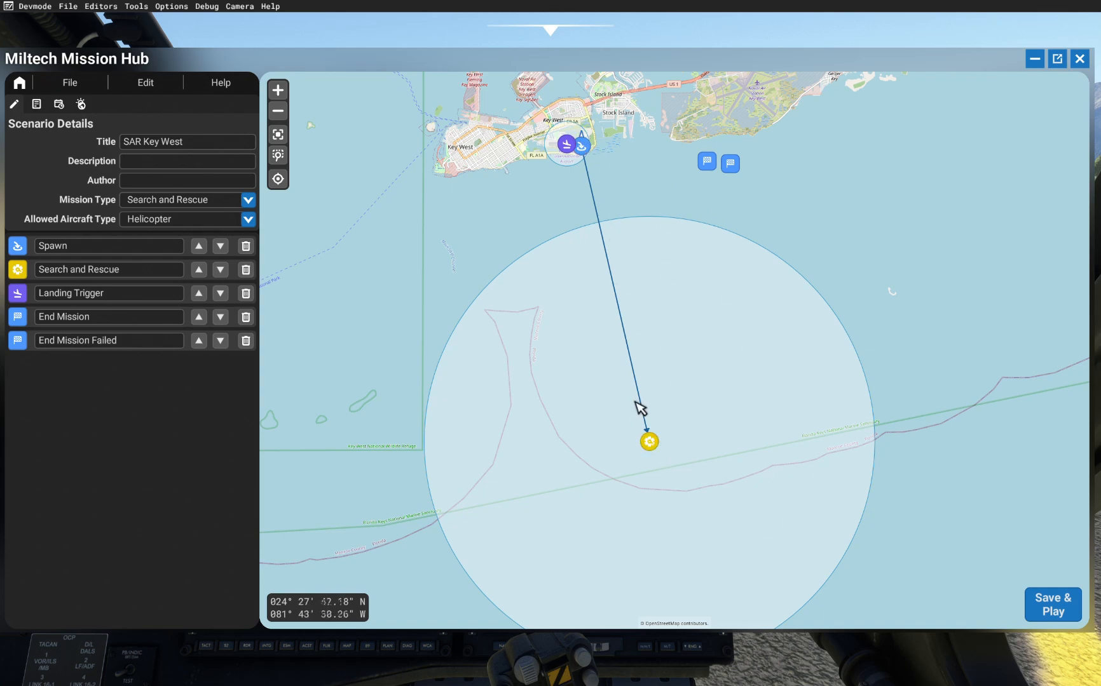
click(649, 444)
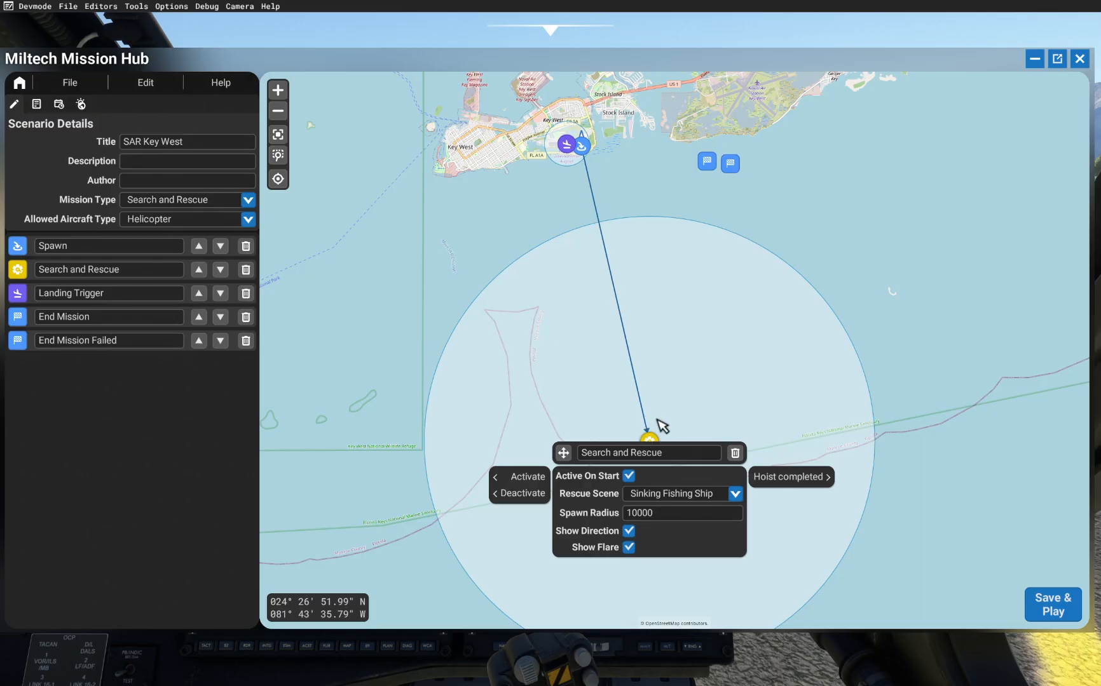
click(530, 482)
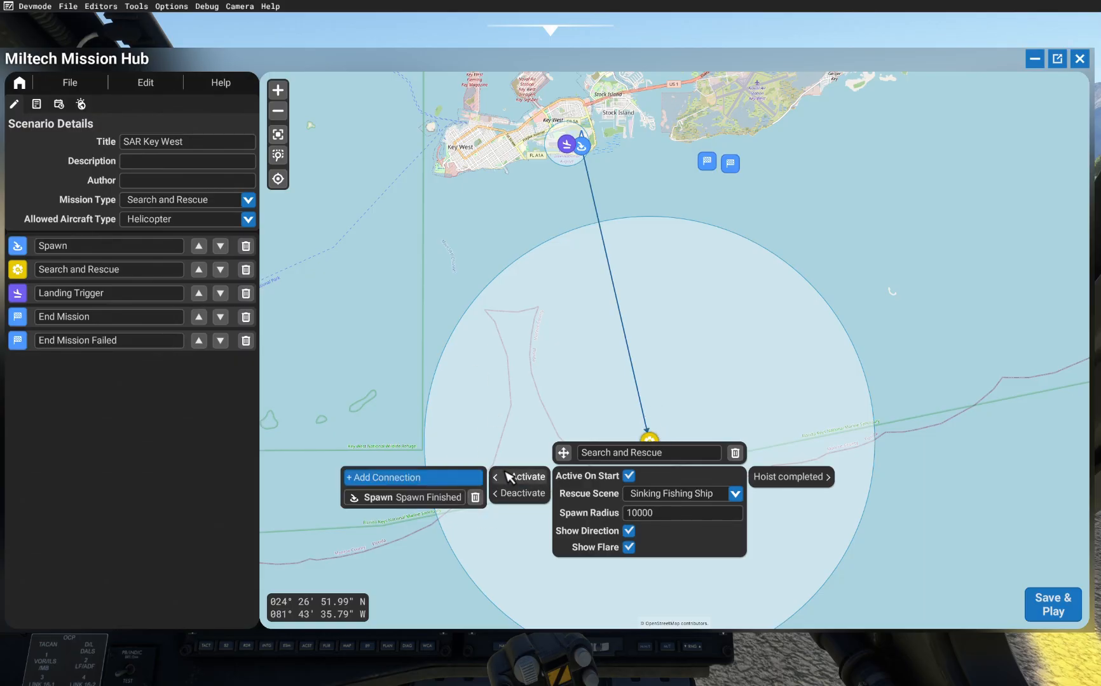
mouse_move(781, 475)
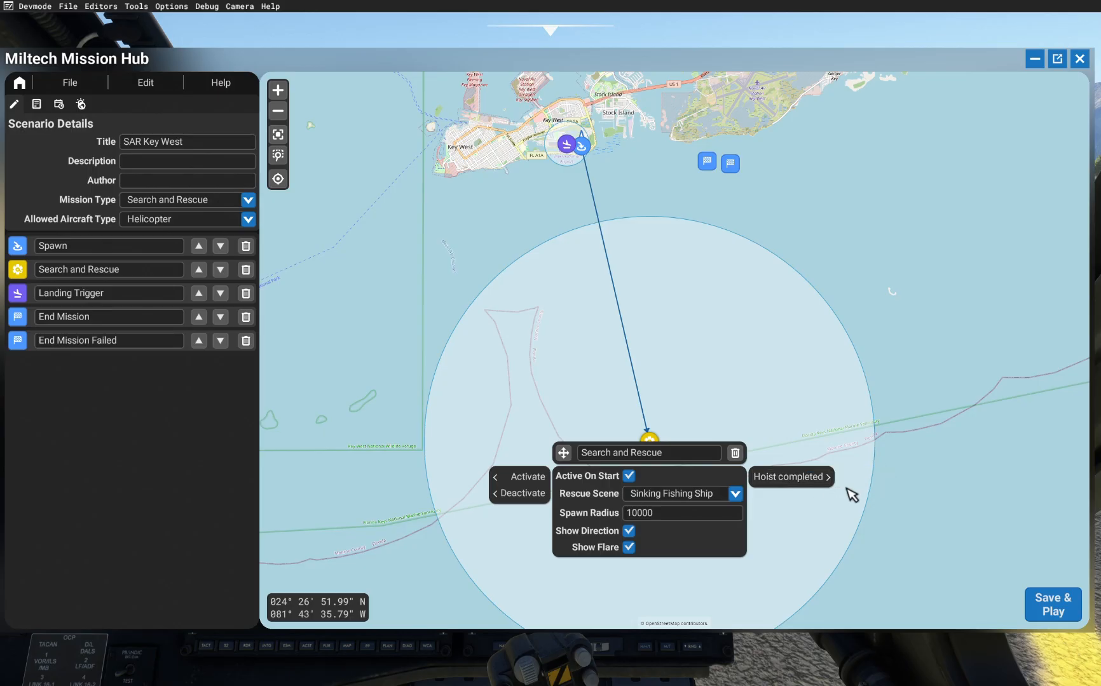
click(865, 478)
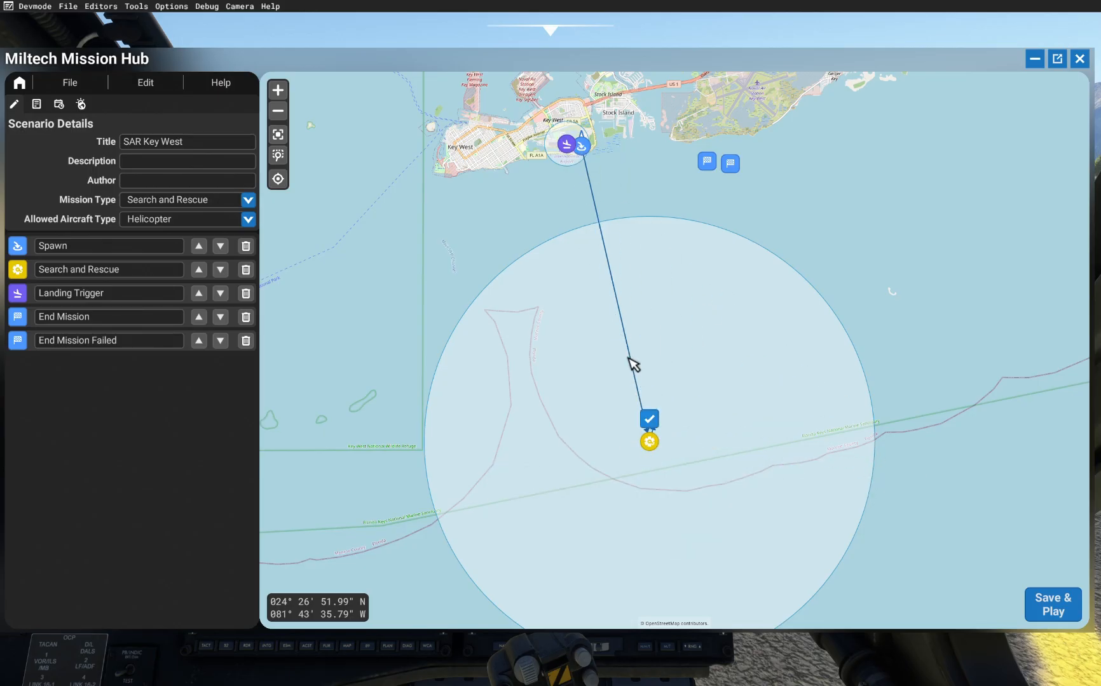
click(580, 157)
scroll(543, 160, up, 2)
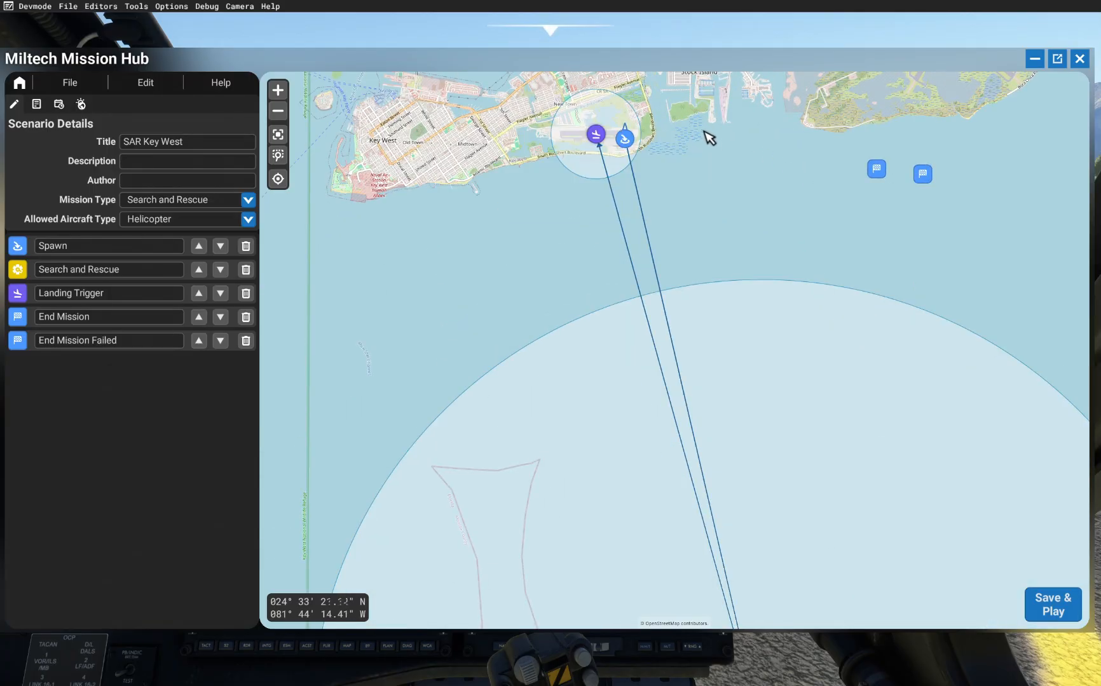
scroll(710, 137, down, 2)
mouse_move(736, 434)
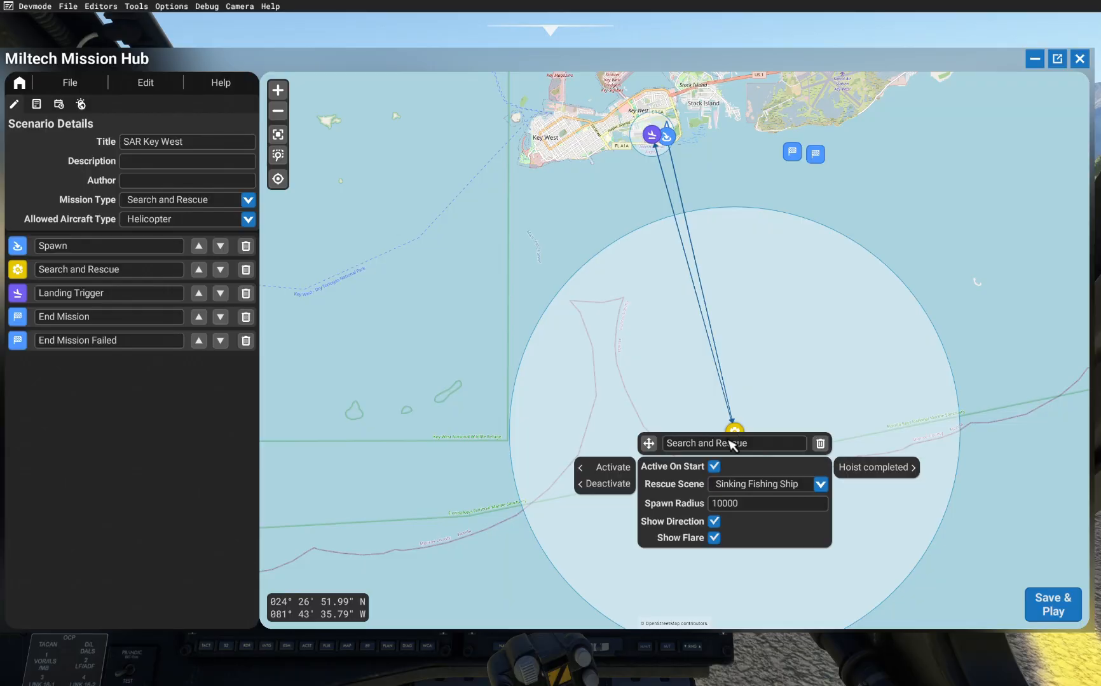
mouse_move(594, 474)
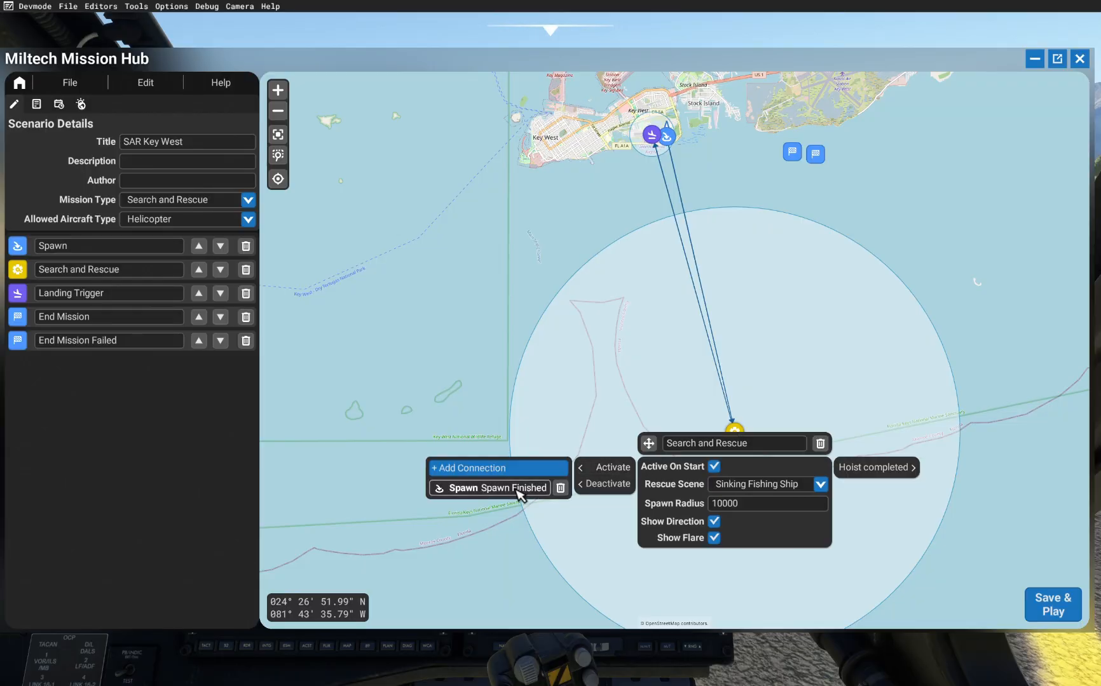
mouse_move(880, 478)
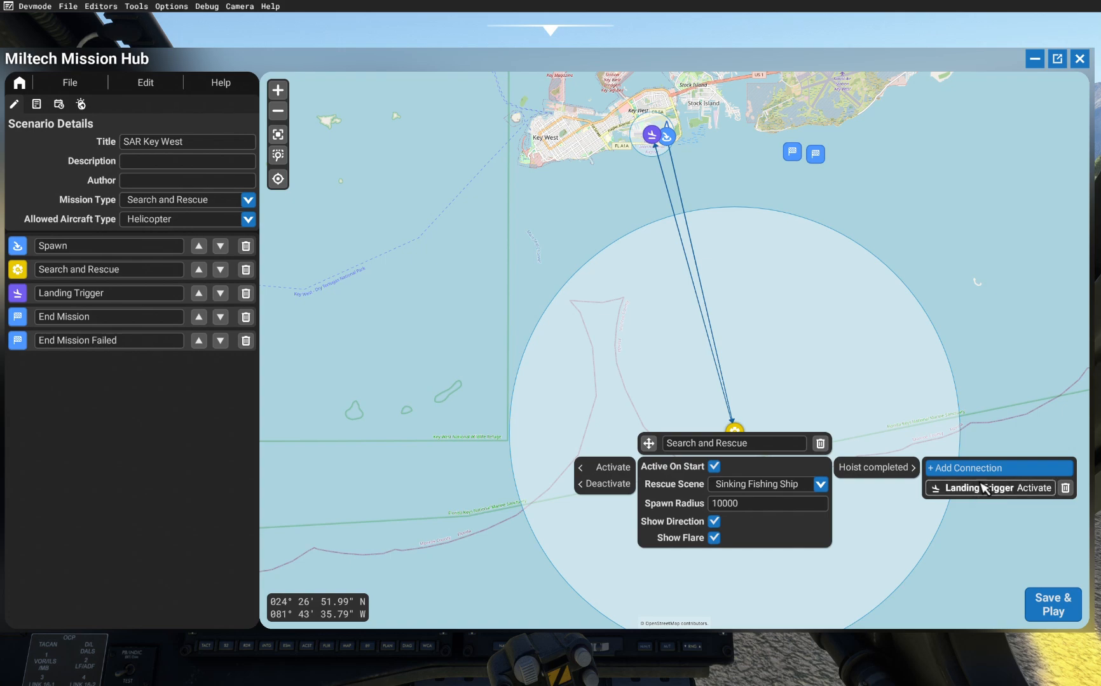
Step: Connect the Landing Trigger's output to the End Mission marker's Mission Succesful input
scroll(773, 113, up, 4)
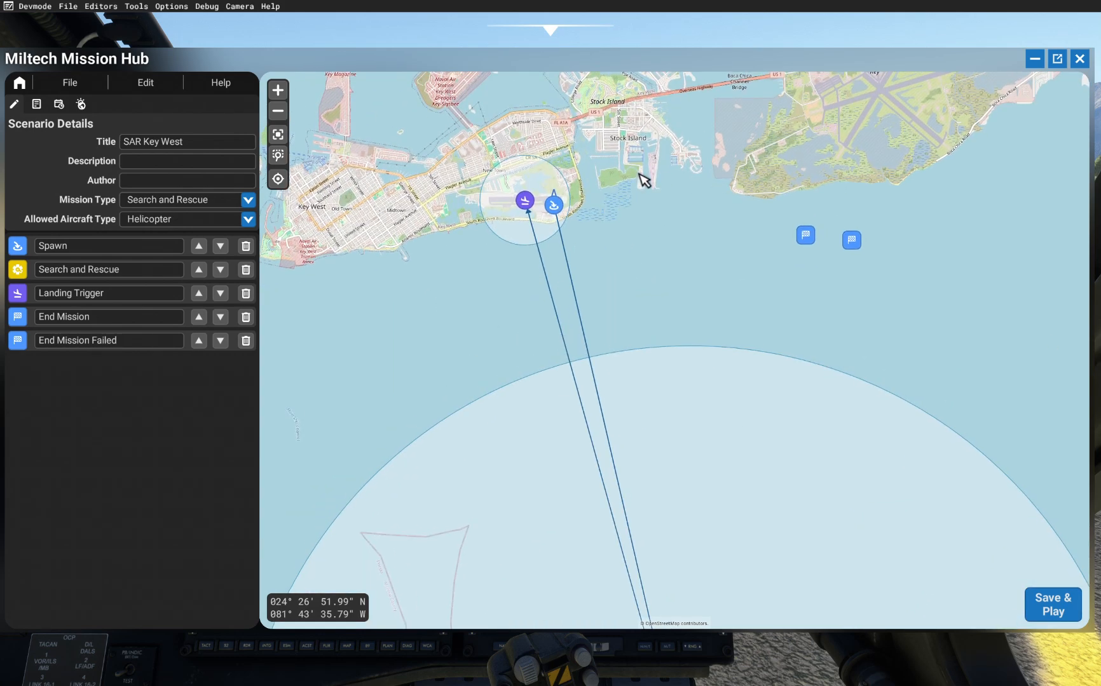
click(435, 229)
mouse_move(458, 241)
click(516, 241)
scroll(474, 228, down, 2)
click(742, 265)
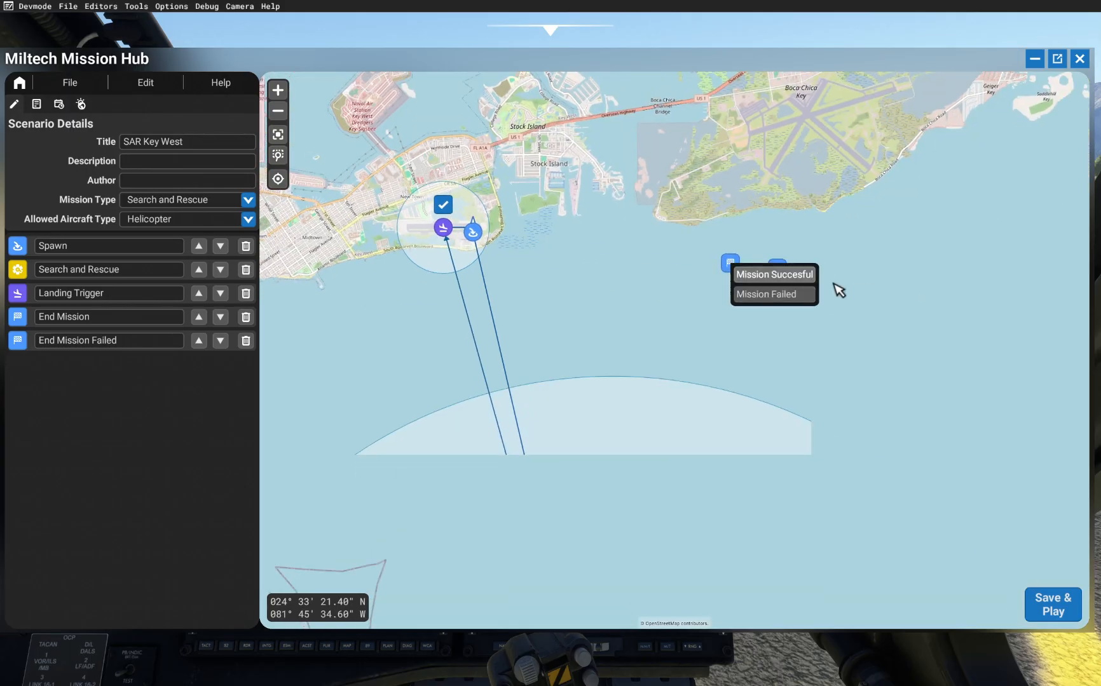
click(825, 277)
click(722, 263)
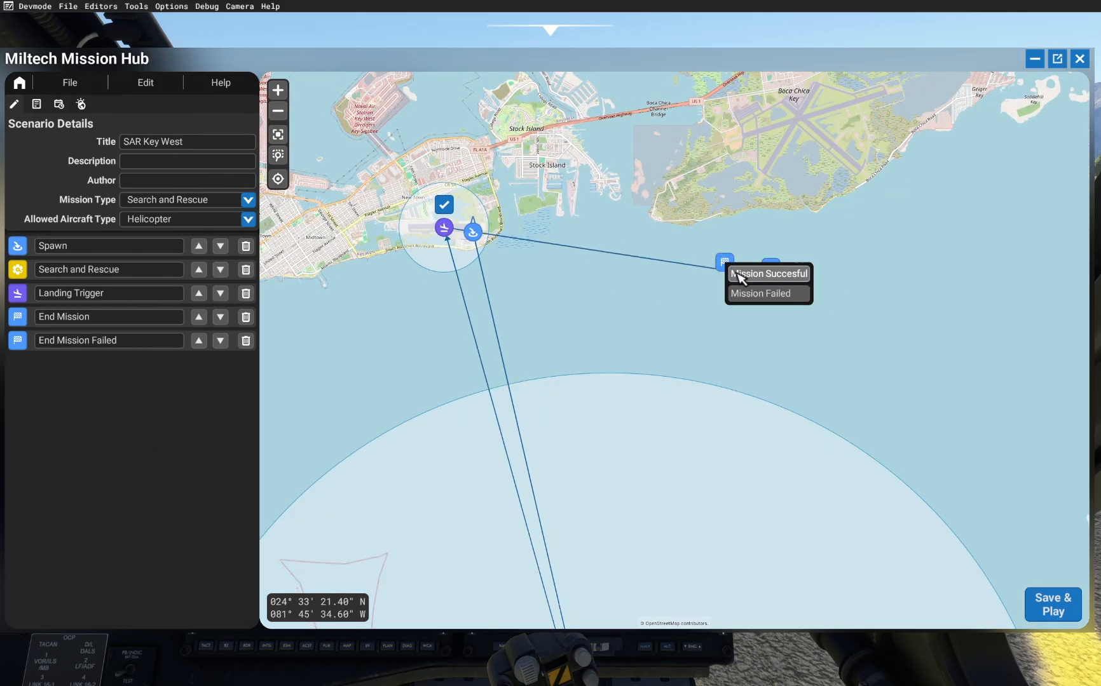
click(738, 274)
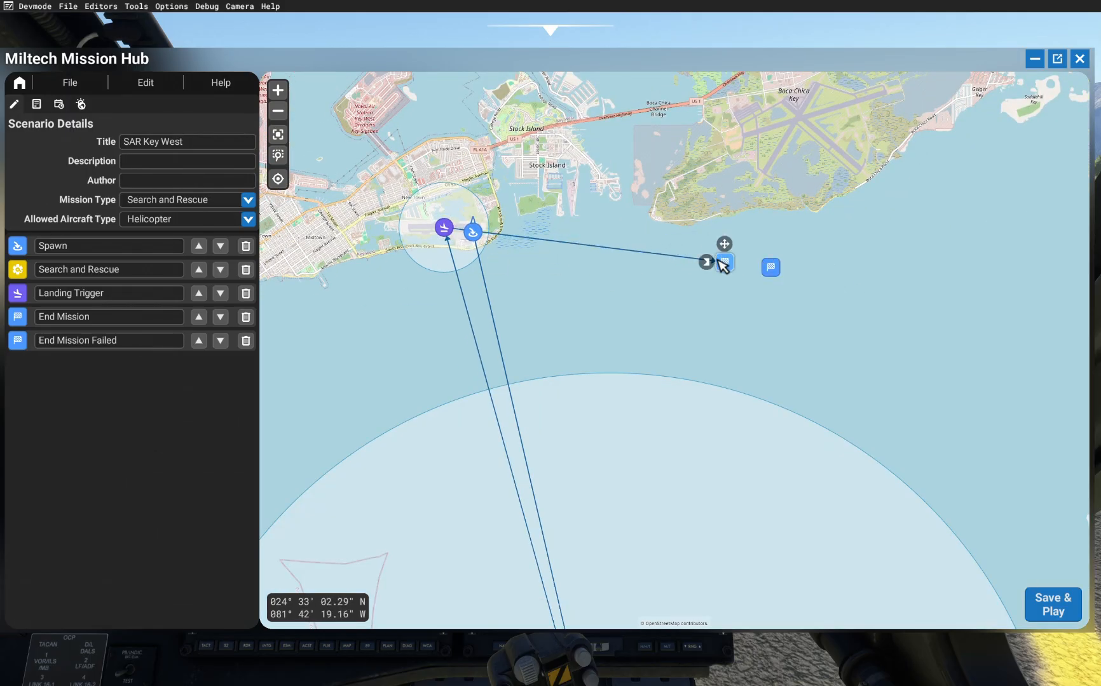
click(724, 263)
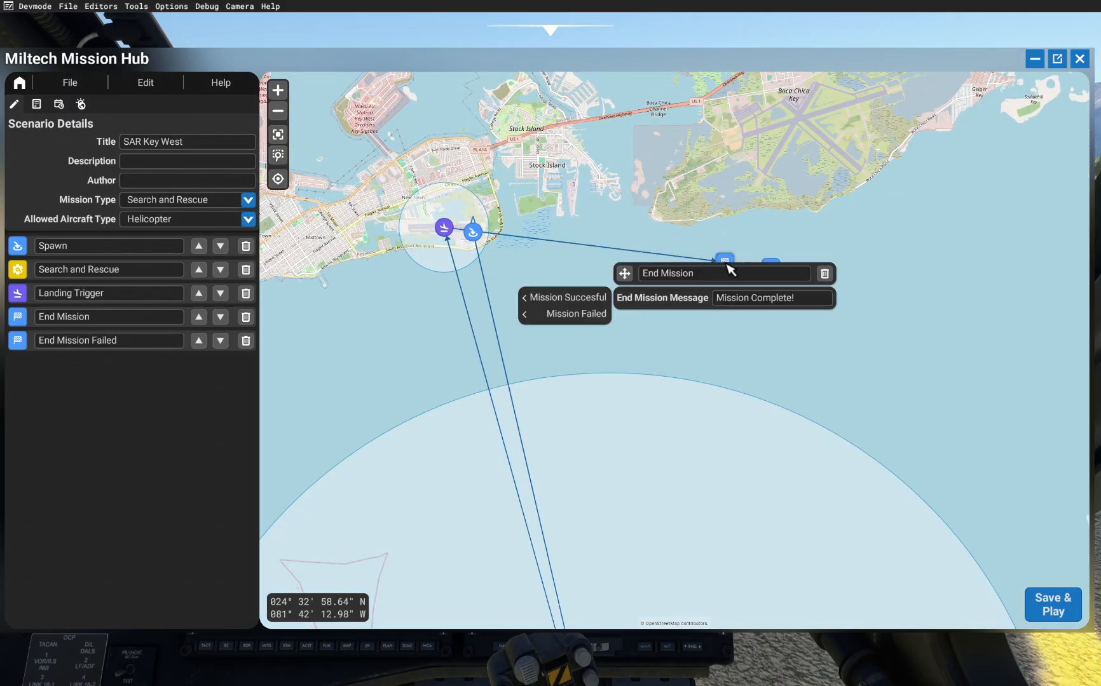
click(452, 231)
click(564, 208)
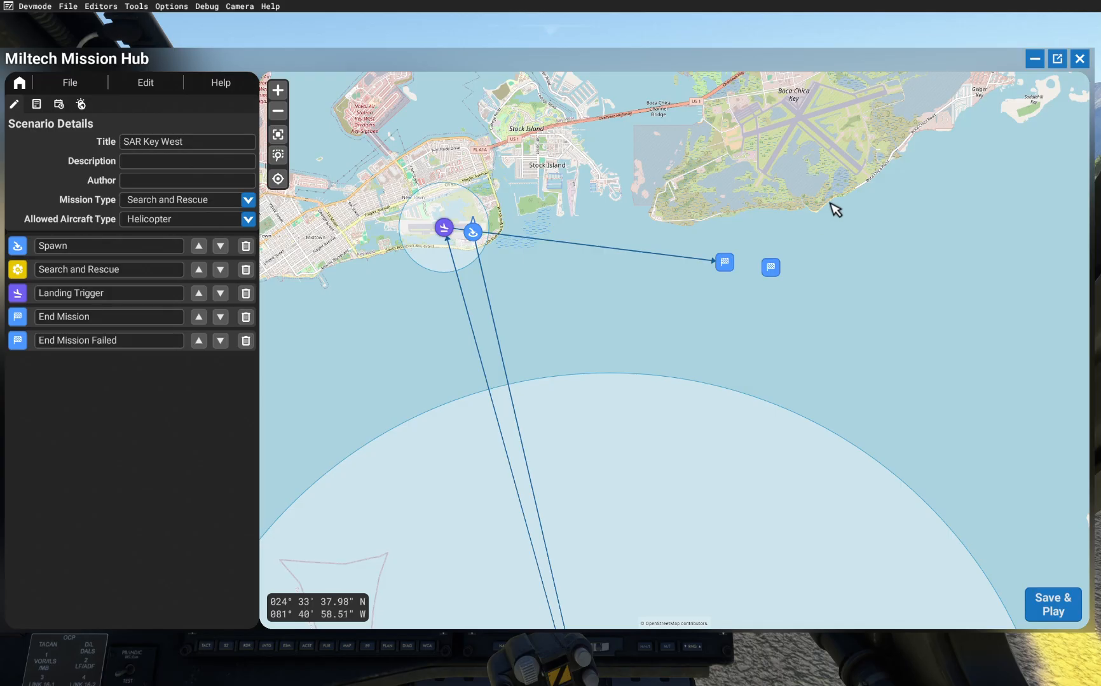
Step: Add a Timer Trigger in the water south-east of the airport
scroll(614, 232, down, 2)
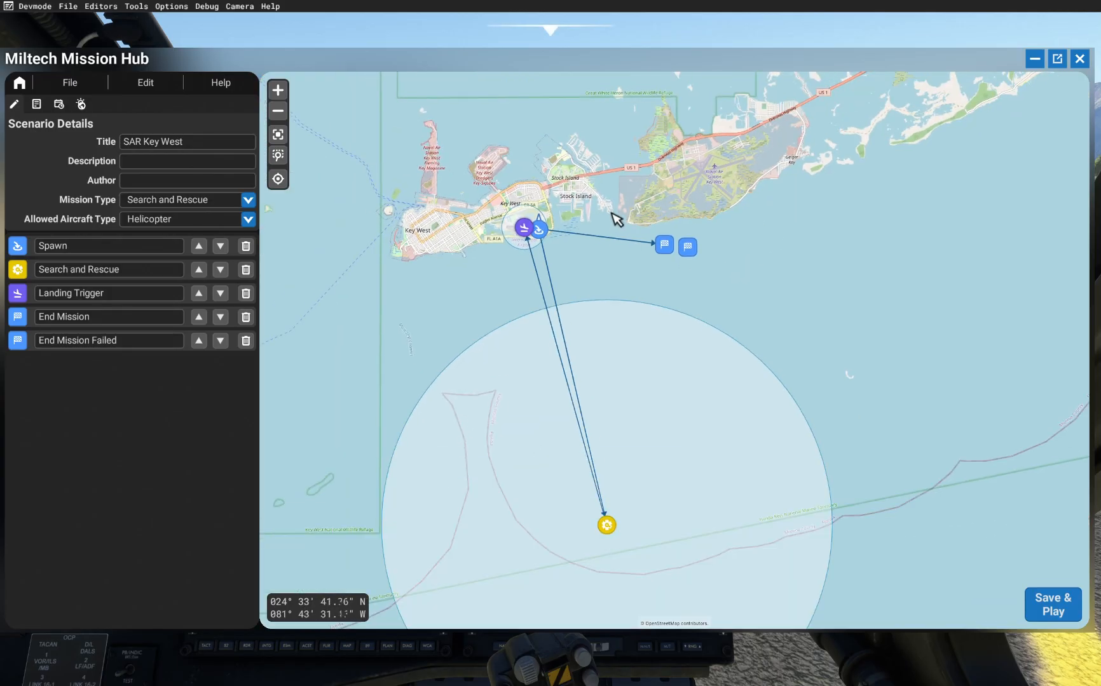
scroll(619, 216, down, 1)
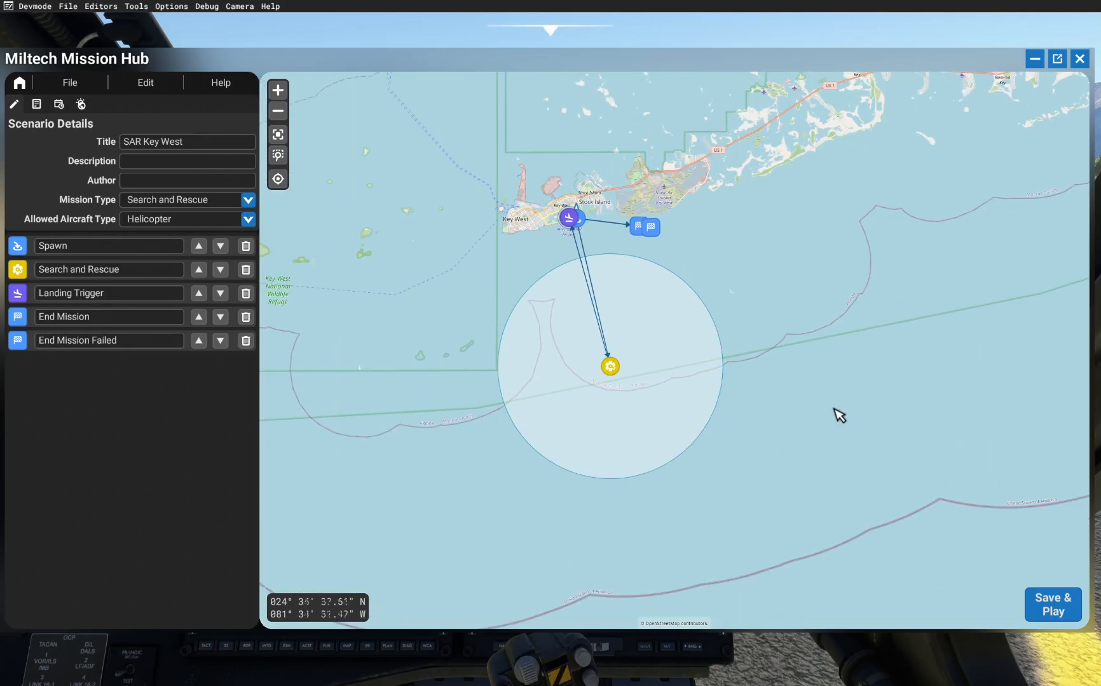
scroll(646, 245, up, 2)
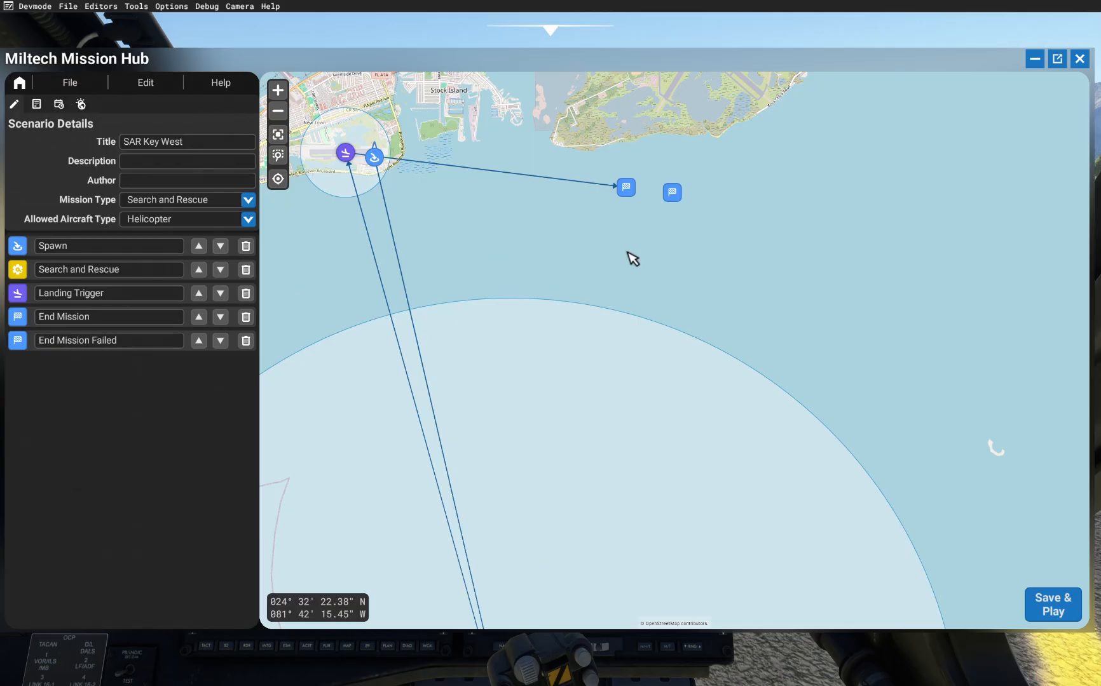
drag(637, 291, 740, 280)
right_click(610, 214)
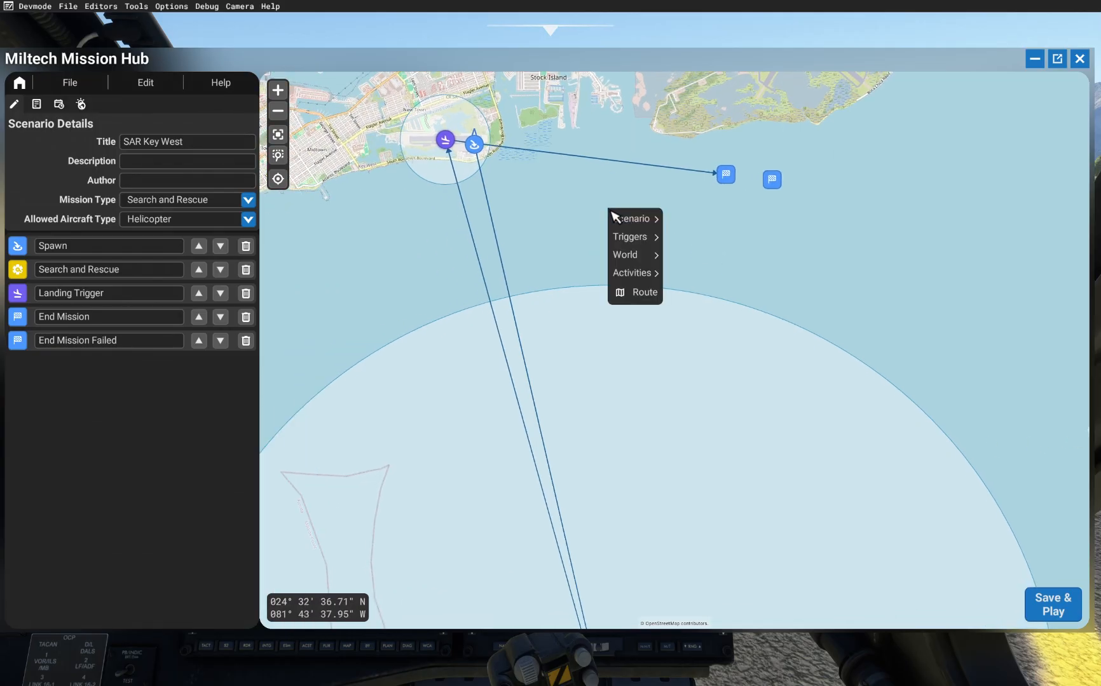
mouse_move(625, 237)
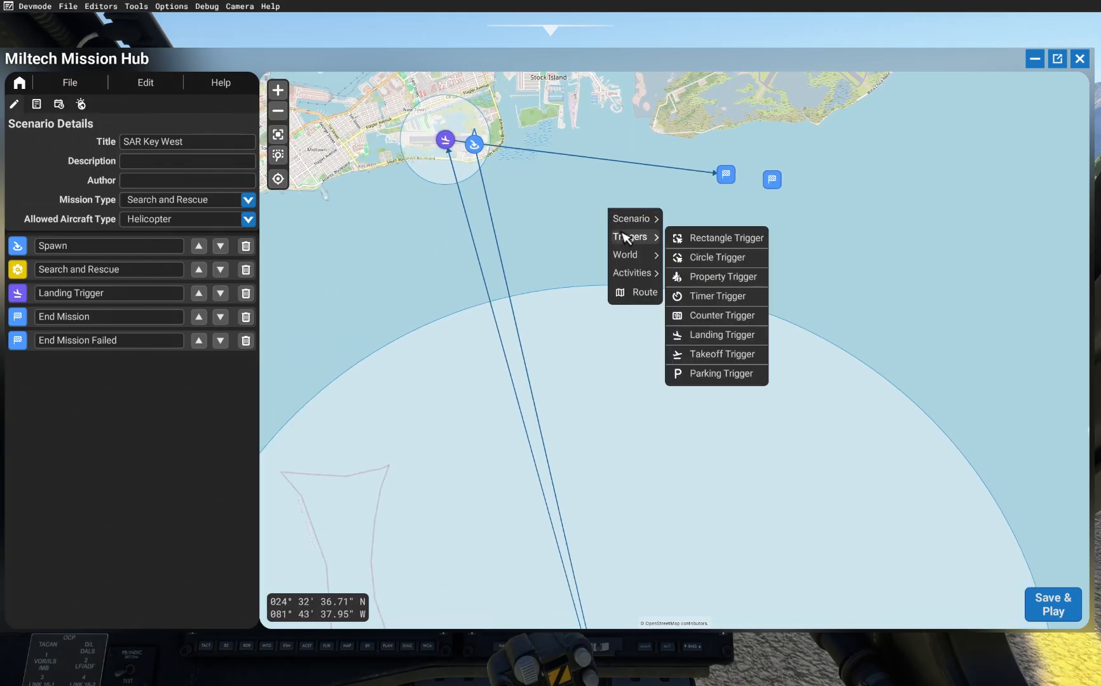
click(709, 296)
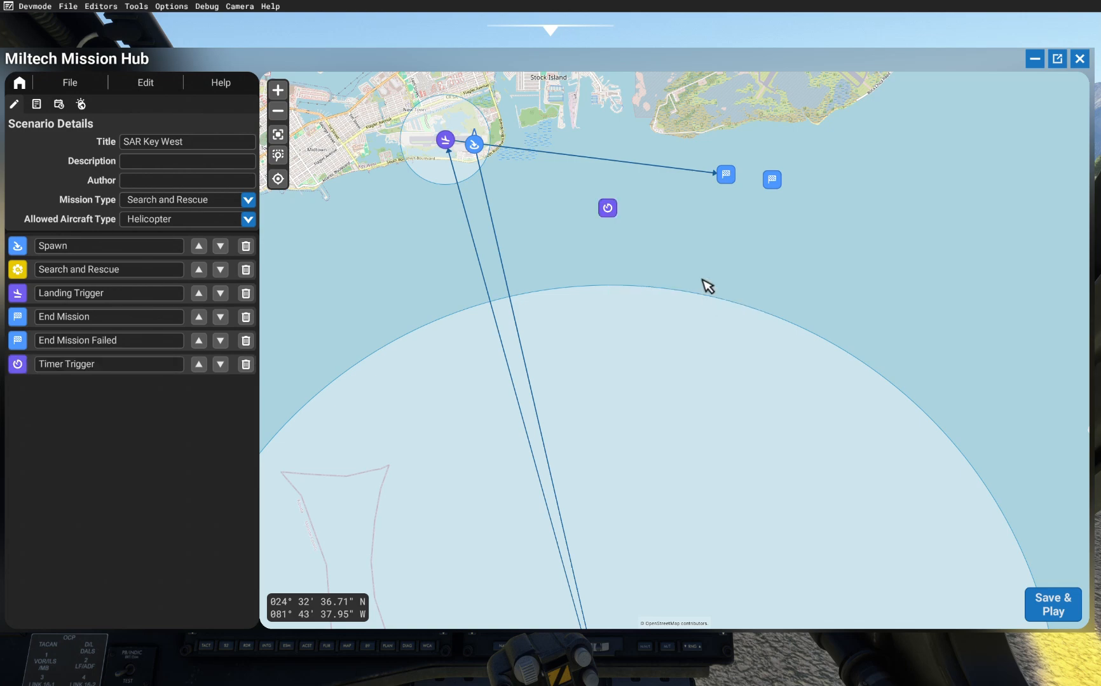
Step: Set the Timer Trigger's trigger time to 1200 and turn on Show On Screen
click(608, 208)
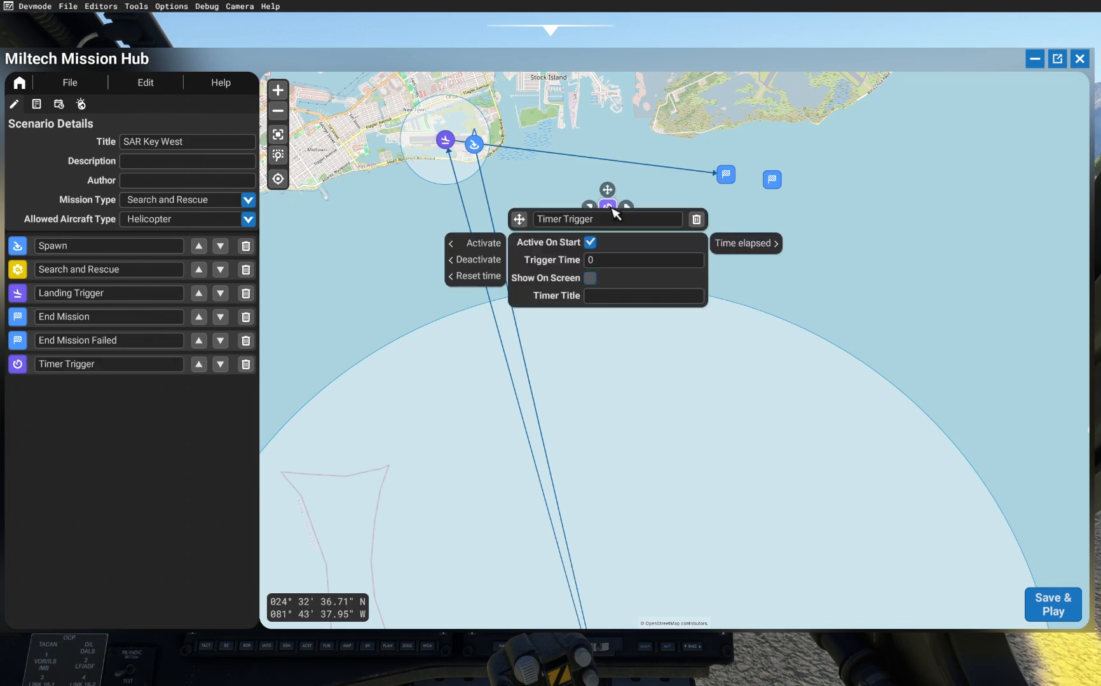
click(599, 263)
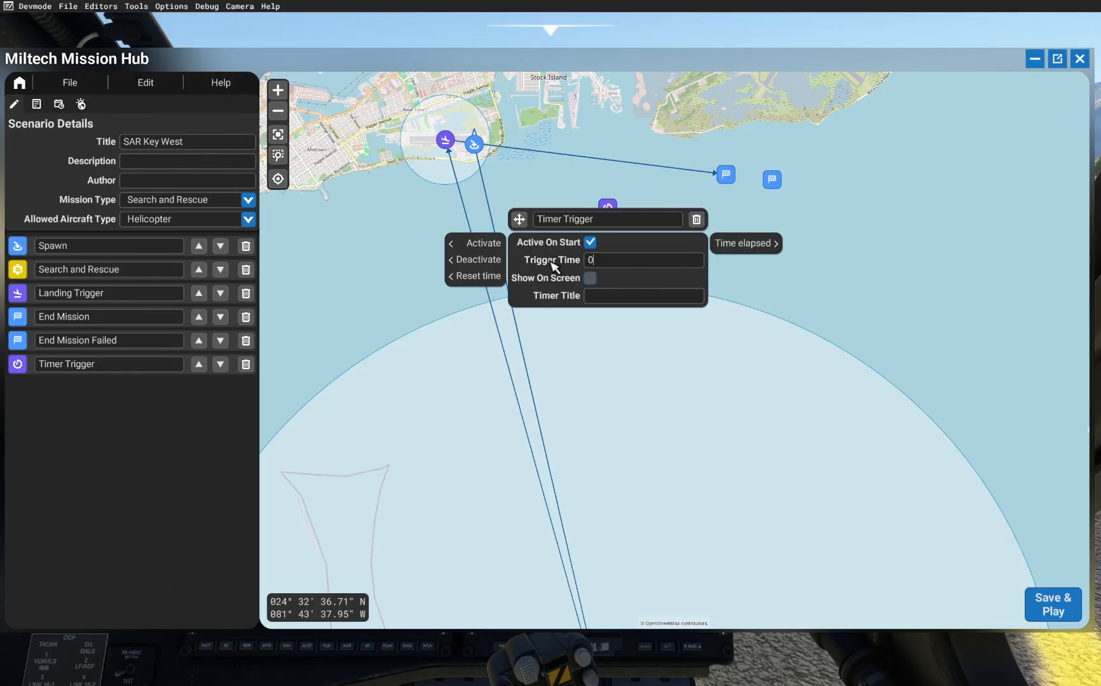
click(591, 262)
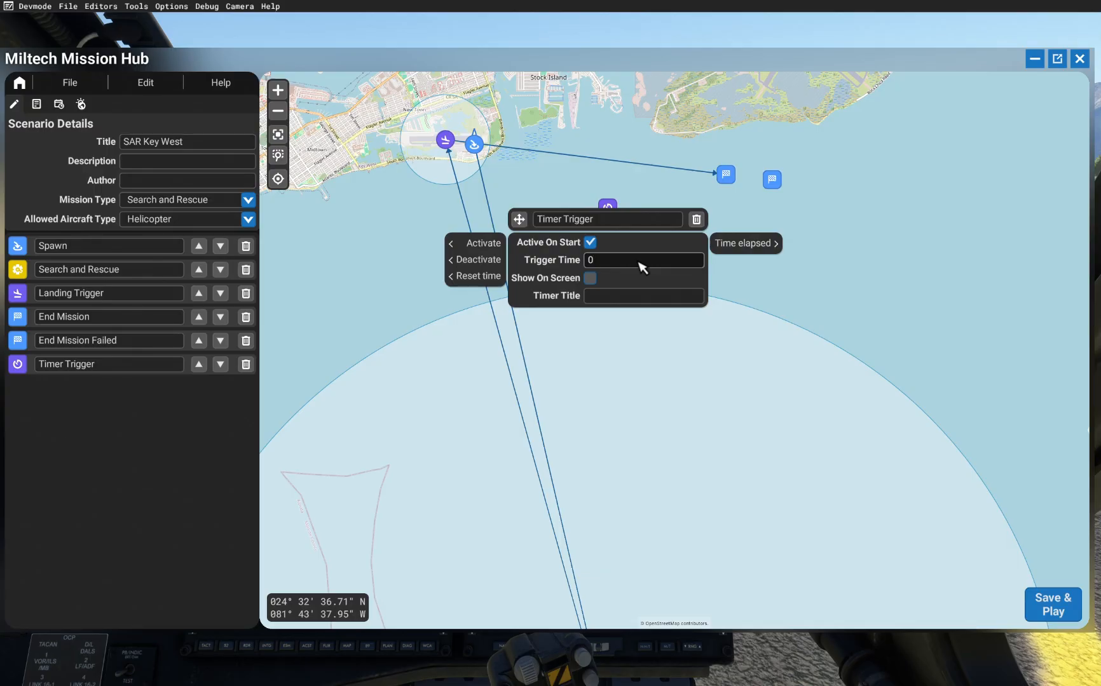
text(00)
click(585, 279)
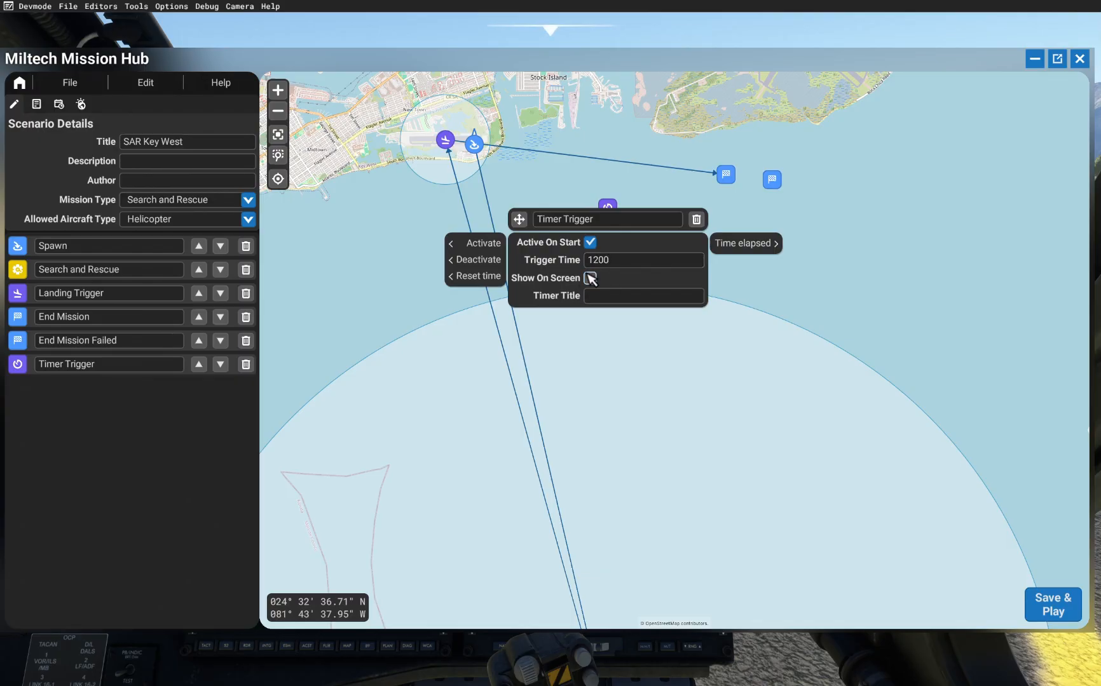
click(592, 283)
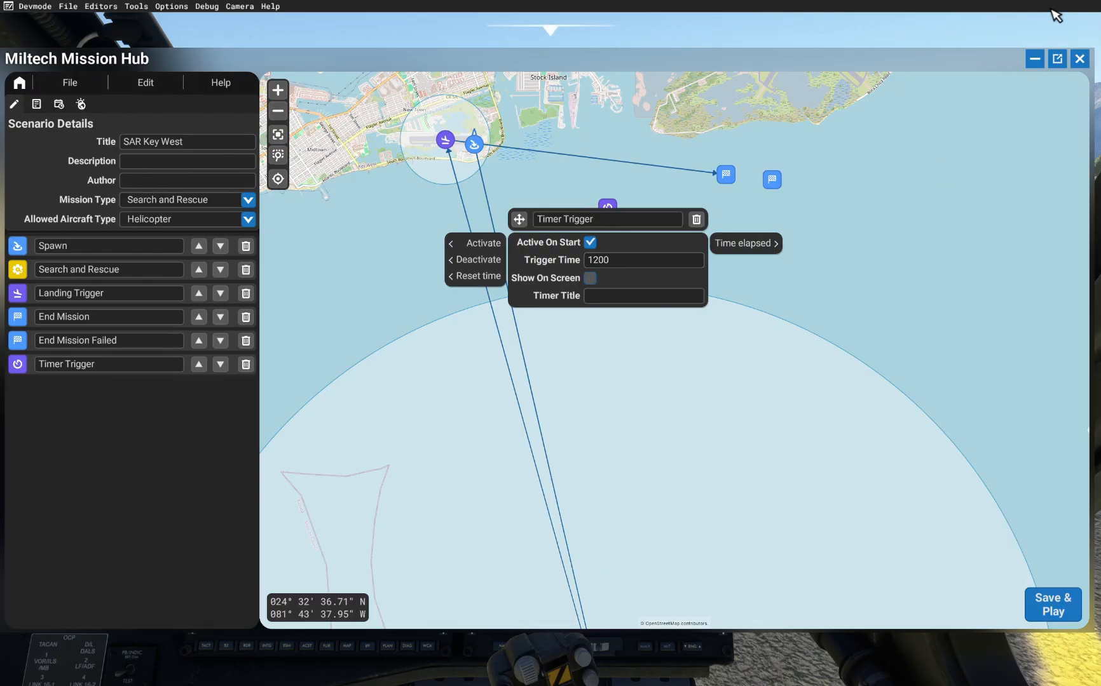
click(595, 280)
click(592, 281)
click(592, 282)
Step: Set the Timer Trigger's timer title to "Hurry up! Ship is sinking!"
click(663, 297)
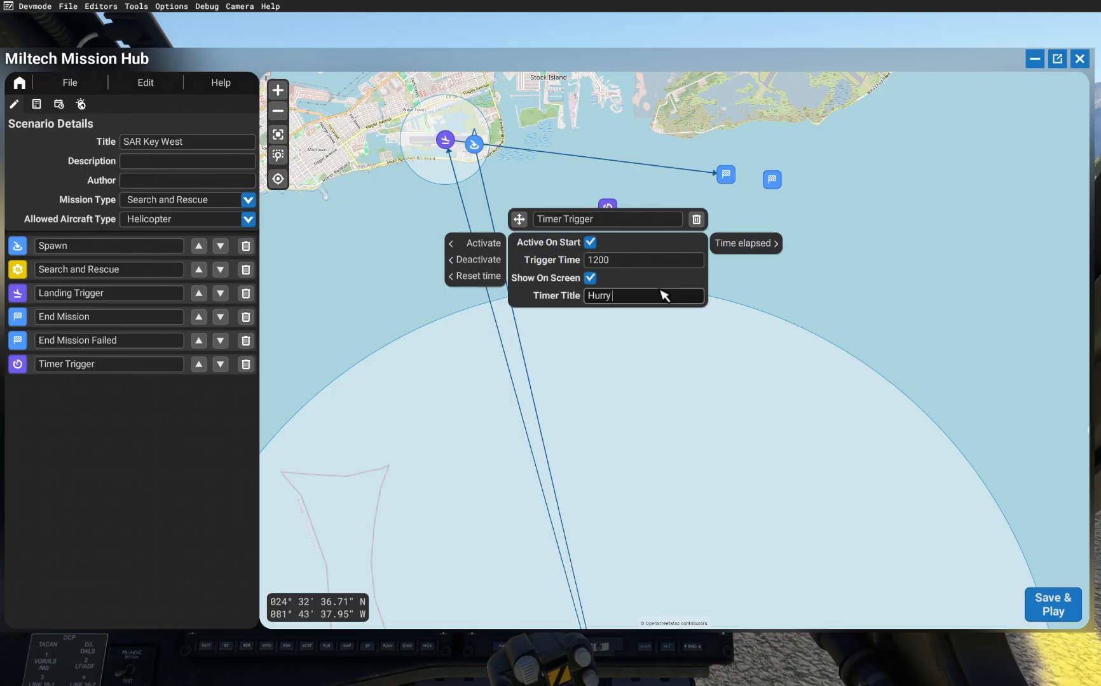
text(Hurry up! Ship is sinking!)
click(786, 295)
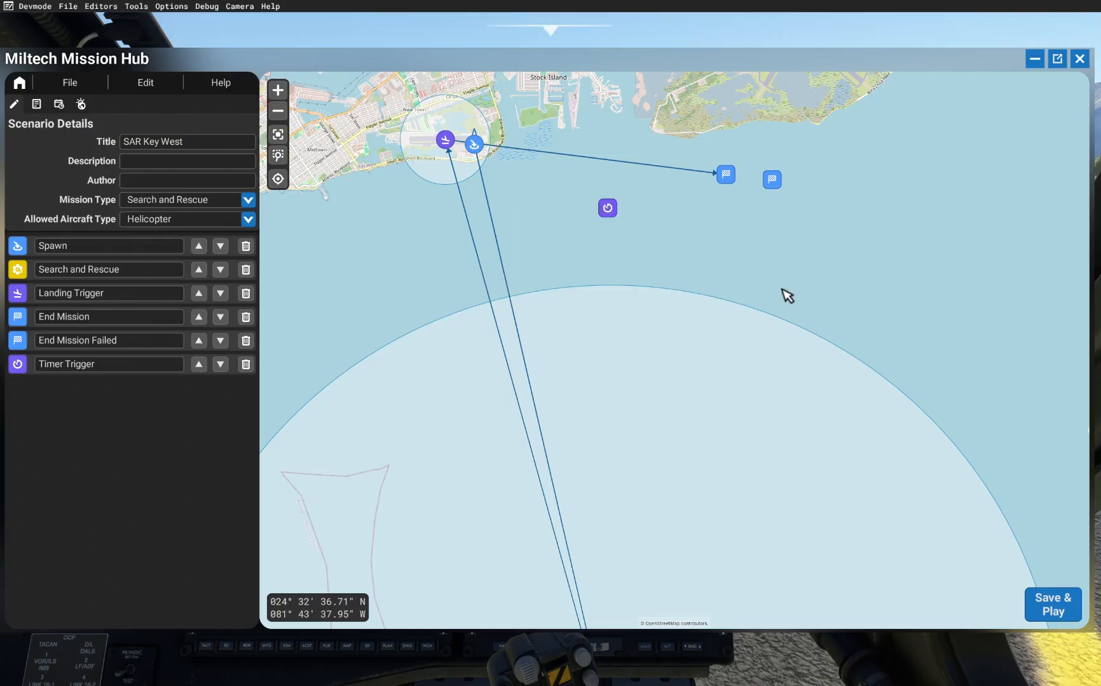
Step: Connect the Spawn's Spawn Finished output to the Timer Trigger
click(614, 213)
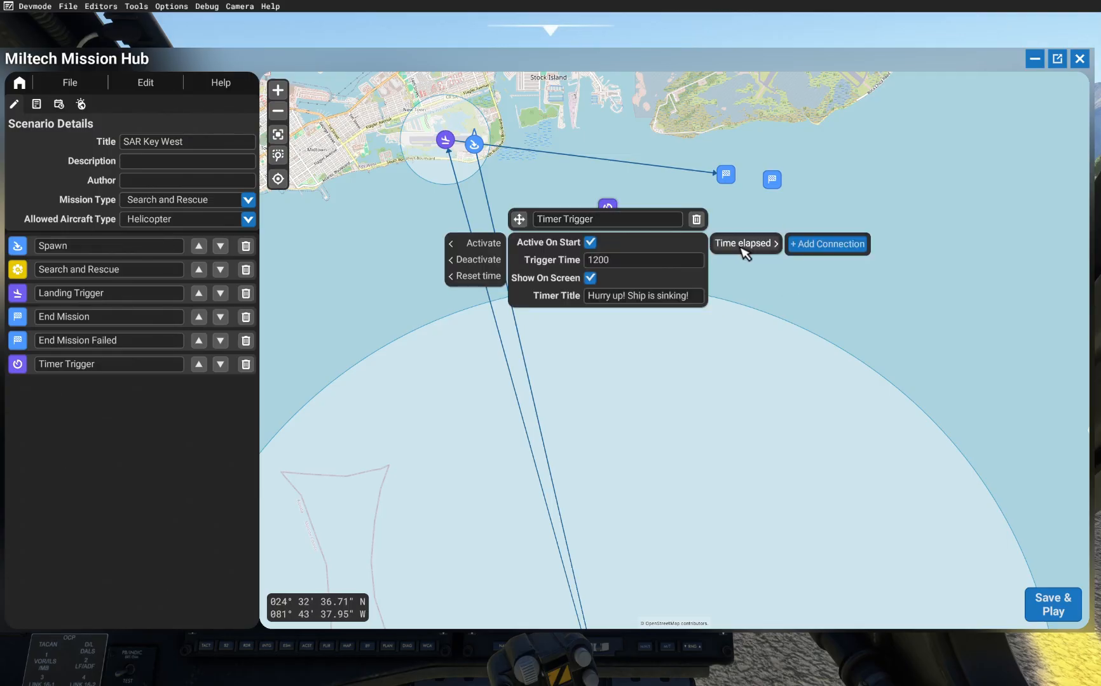
click(445, 139)
click(554, 175)
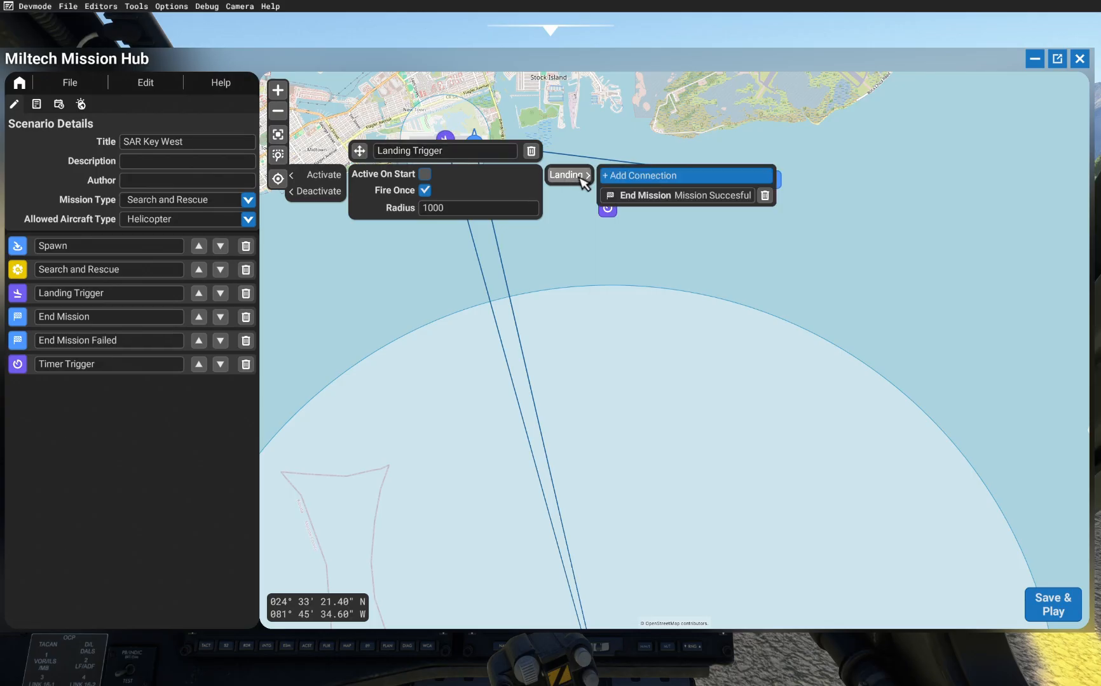
click(570, 138)
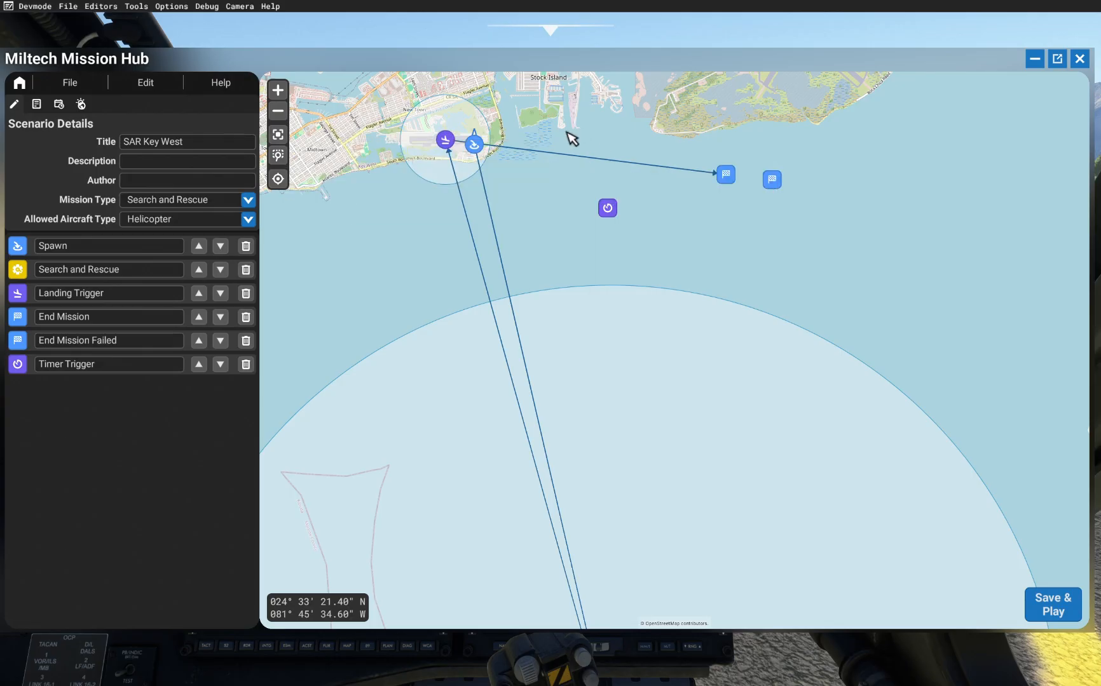
click(475, 143)
click(594, 171)
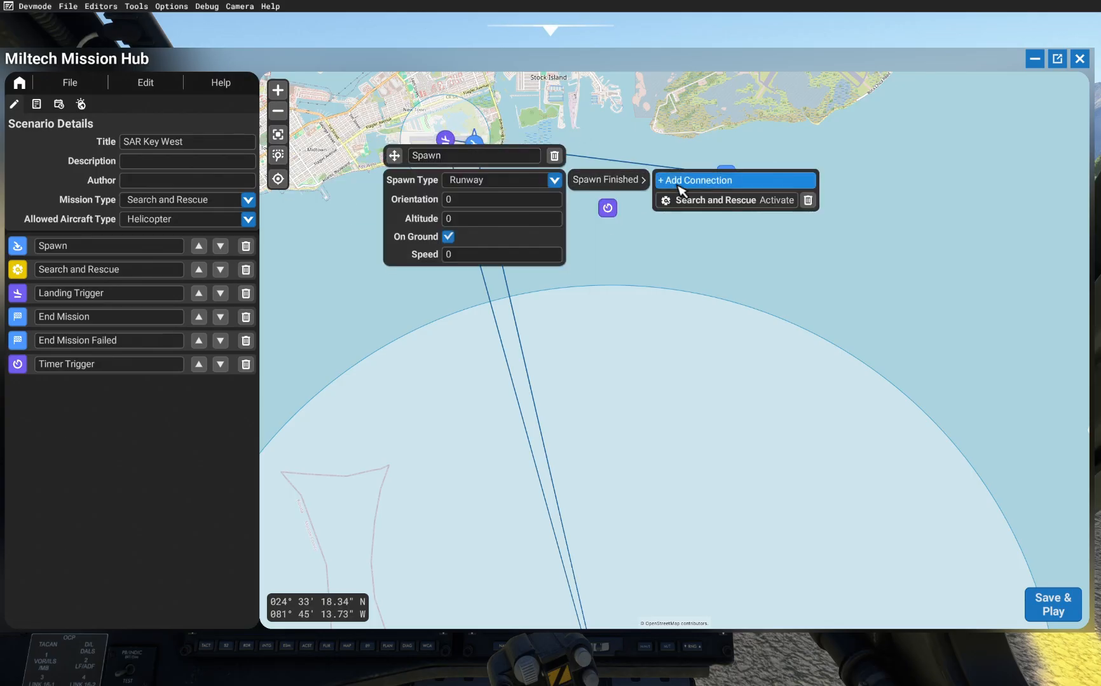
click(659, 185)
click(611, 212)
click(630, 220)
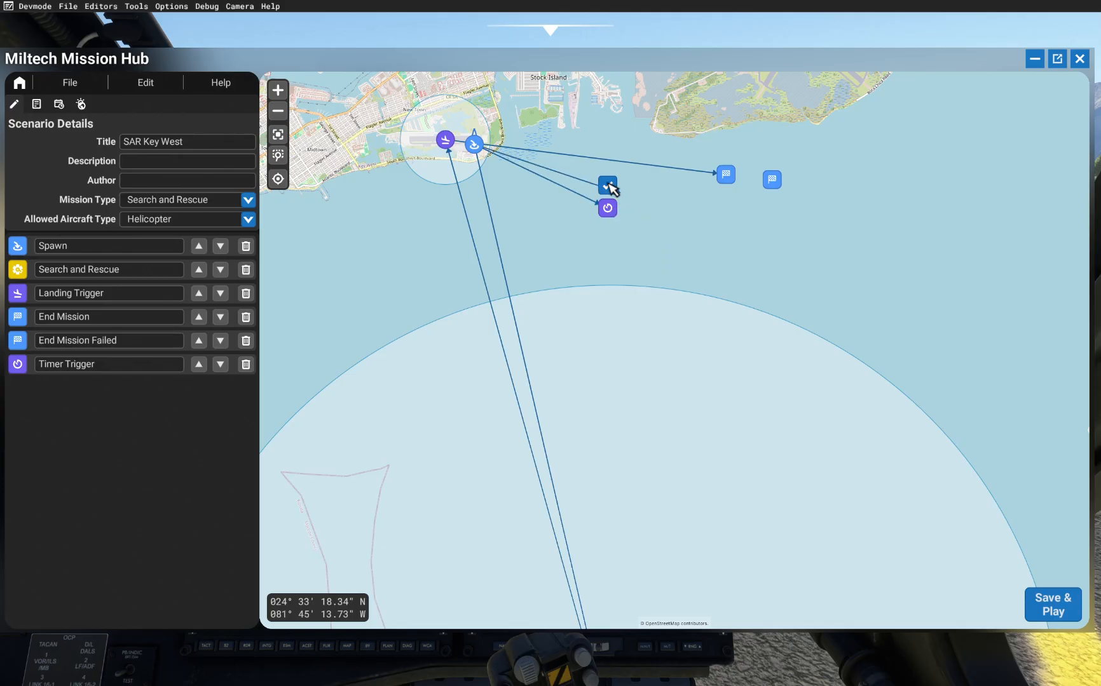
Step: Connect the Timer Trigger's Time elapsed output to the End Mission Failed marker's Mission Failed input
click(610, 212)
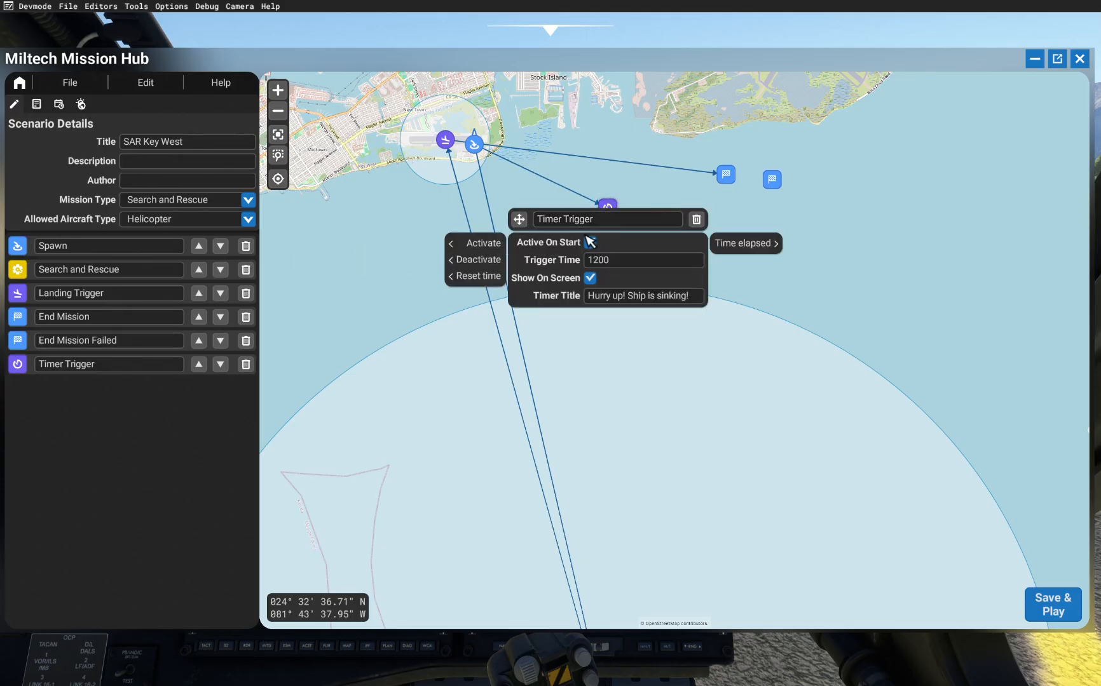
click(469, 162)
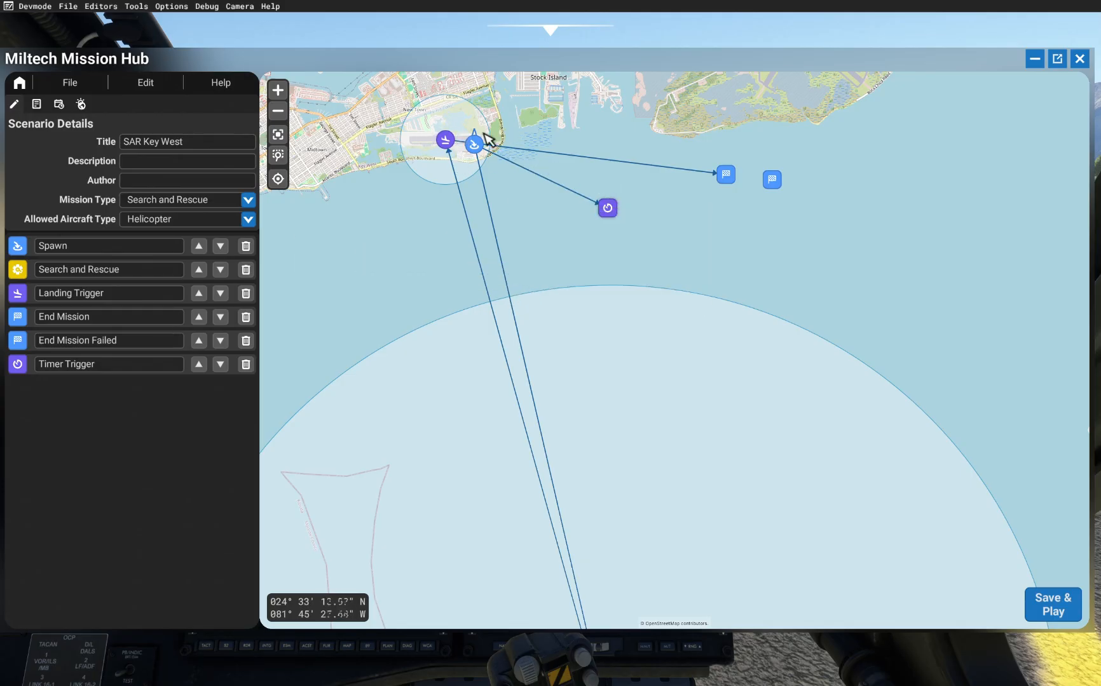
click(608, 208)
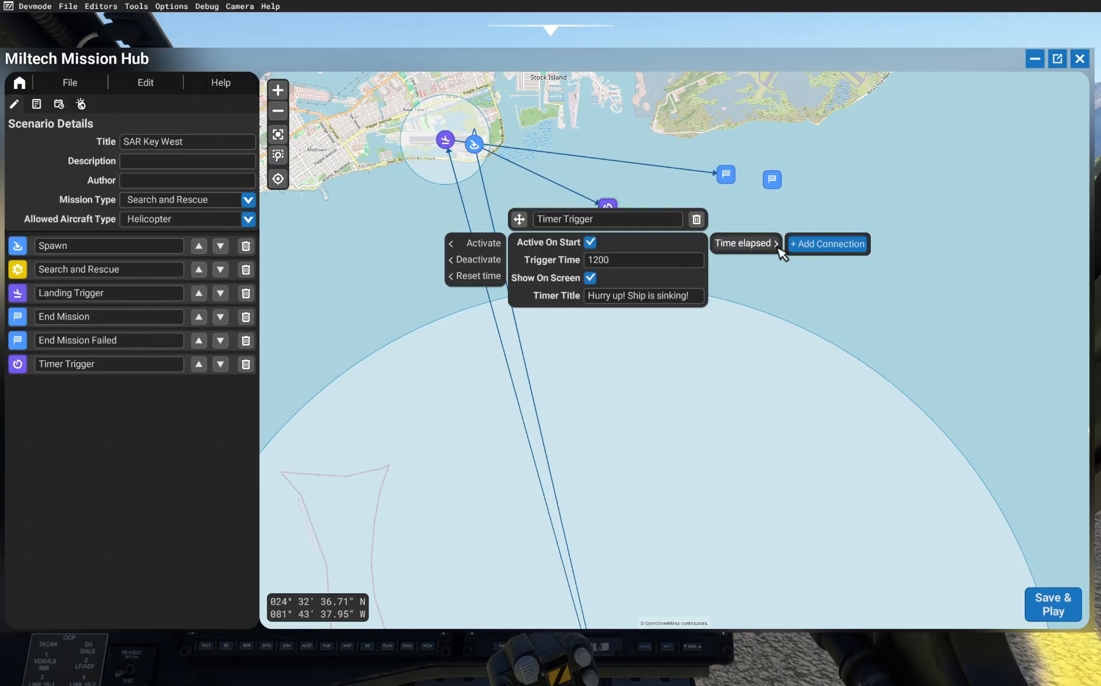
click(794, 248)
click(773, 181)
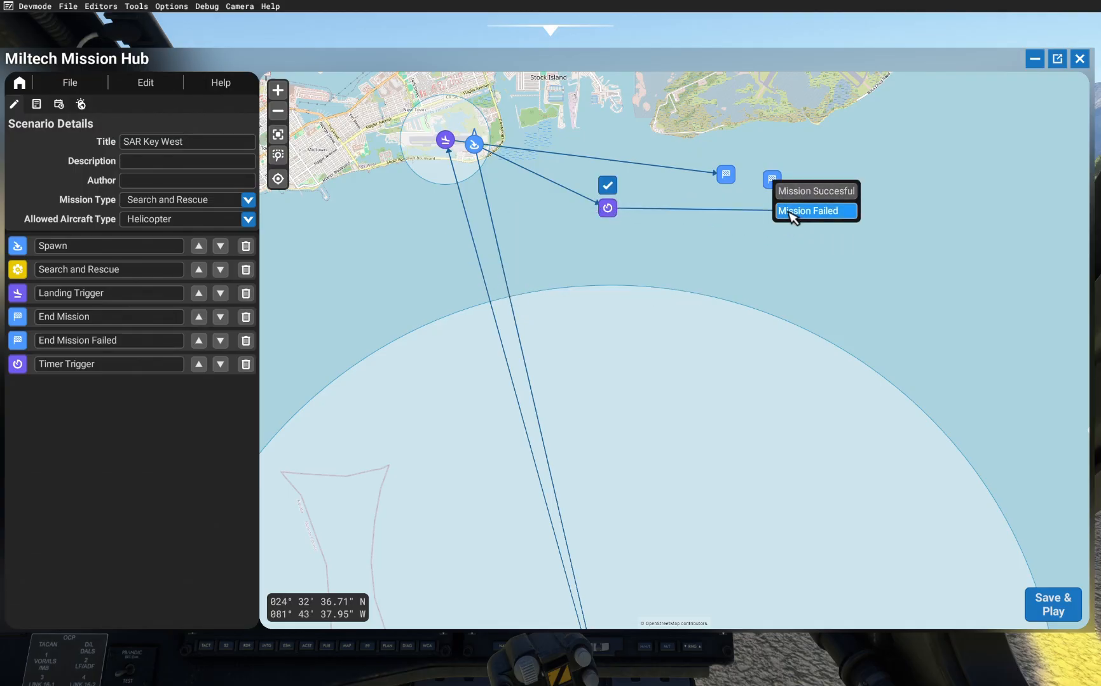
click(781, 211)
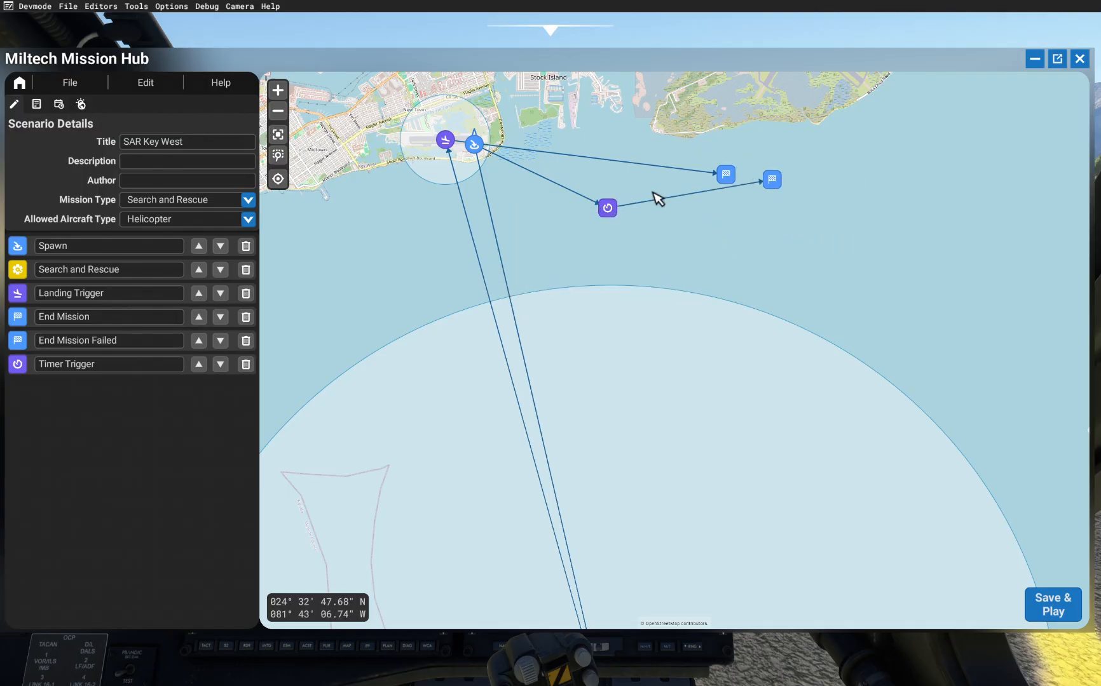
Step: Connect the Search and Rescue's Hoist completed output to the Timer Trigger
scroll(656, 196, down, 2)
scroll(690, 278, up, 1)
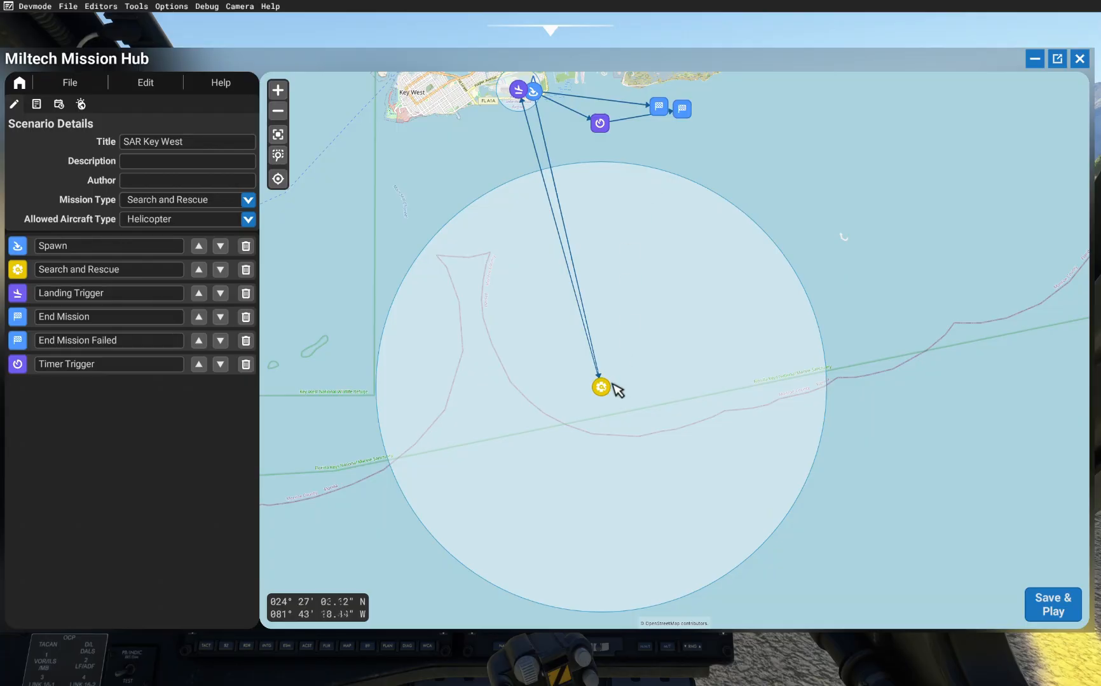
mouse_move(613, 387)
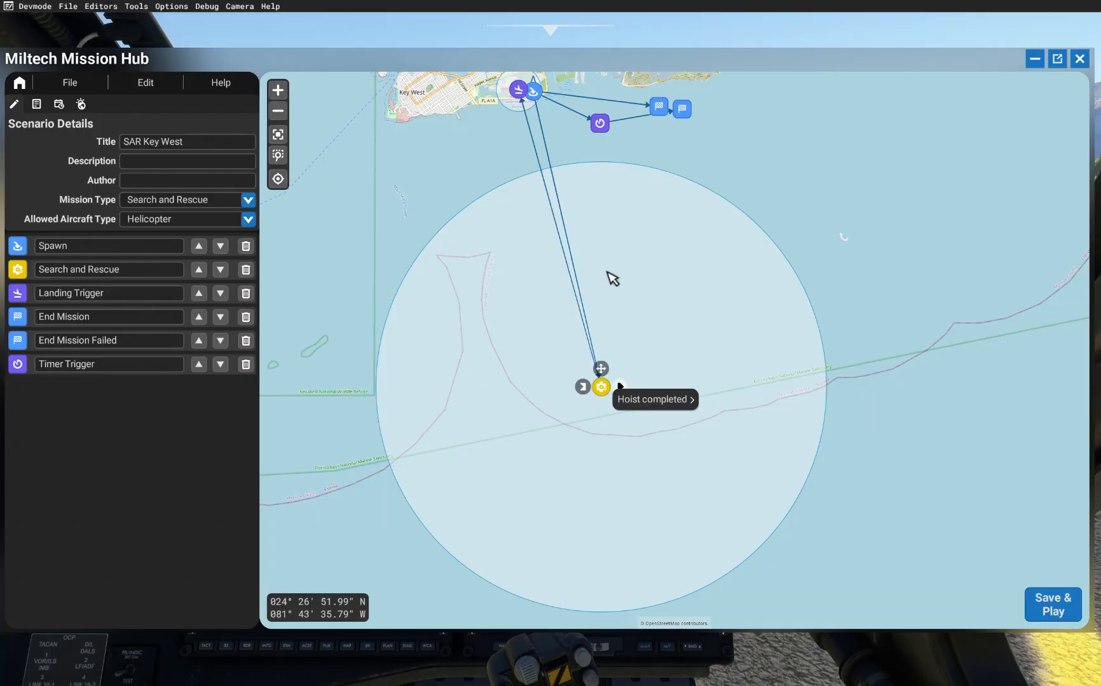
mouse_move(608, 120)
click(639, 400)
click(728, 400)
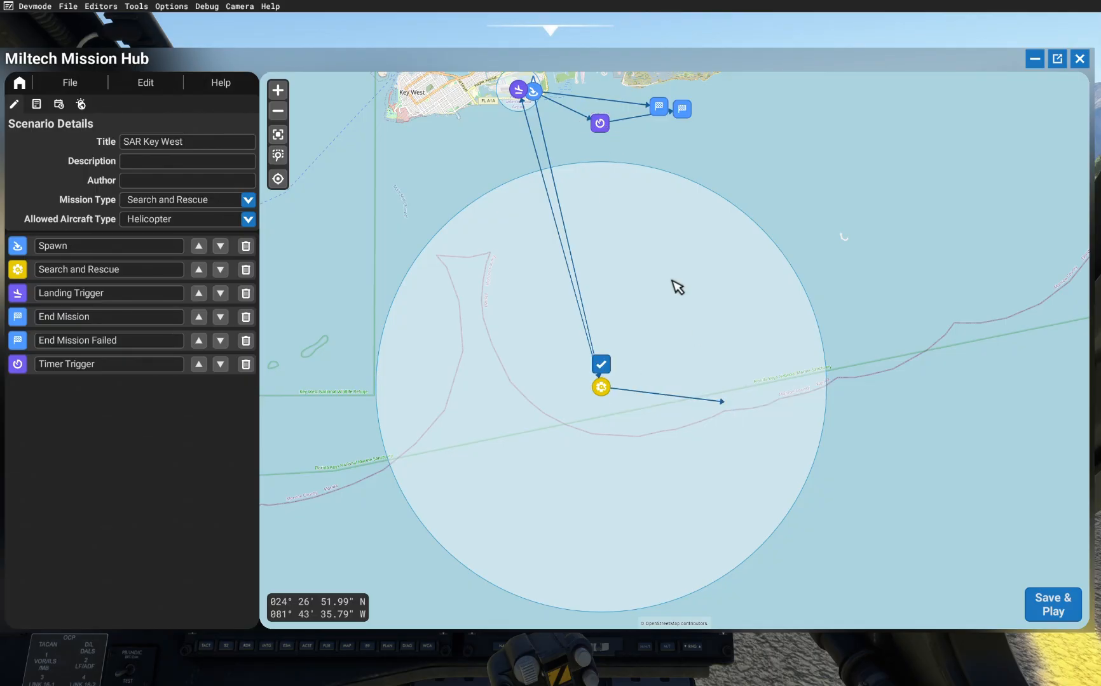
click(602, 122)
click(630, 164)
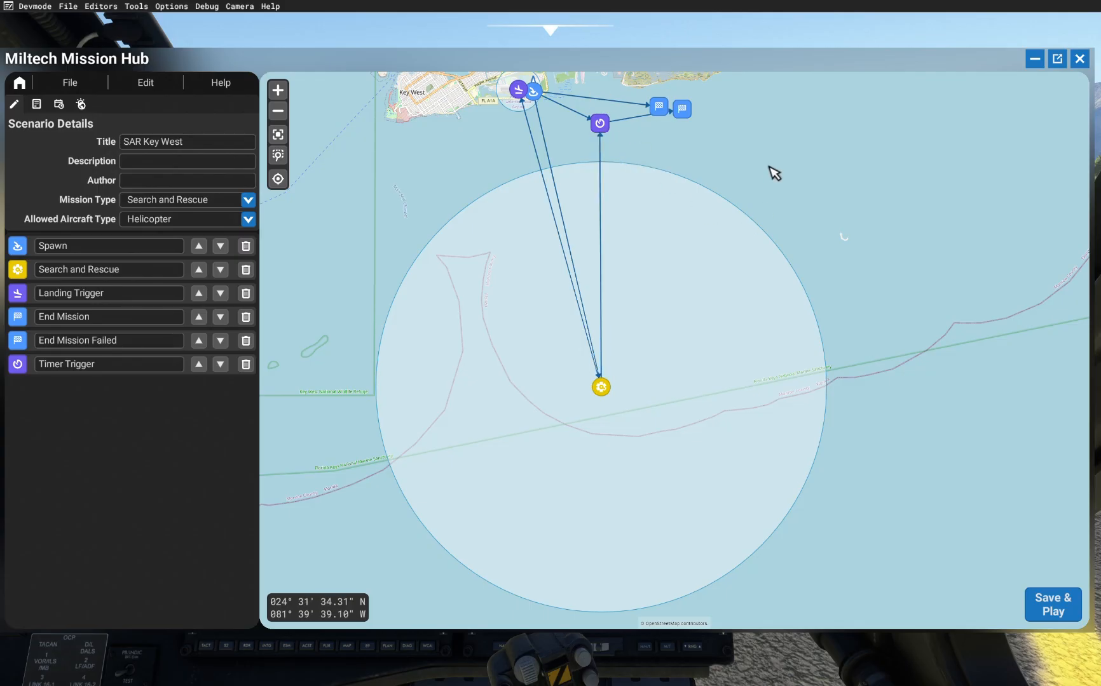
Step: Review the scenario's markers and connections across the map
drag(773, 176, 811, 224)
scroll(587, 145, up, 3)
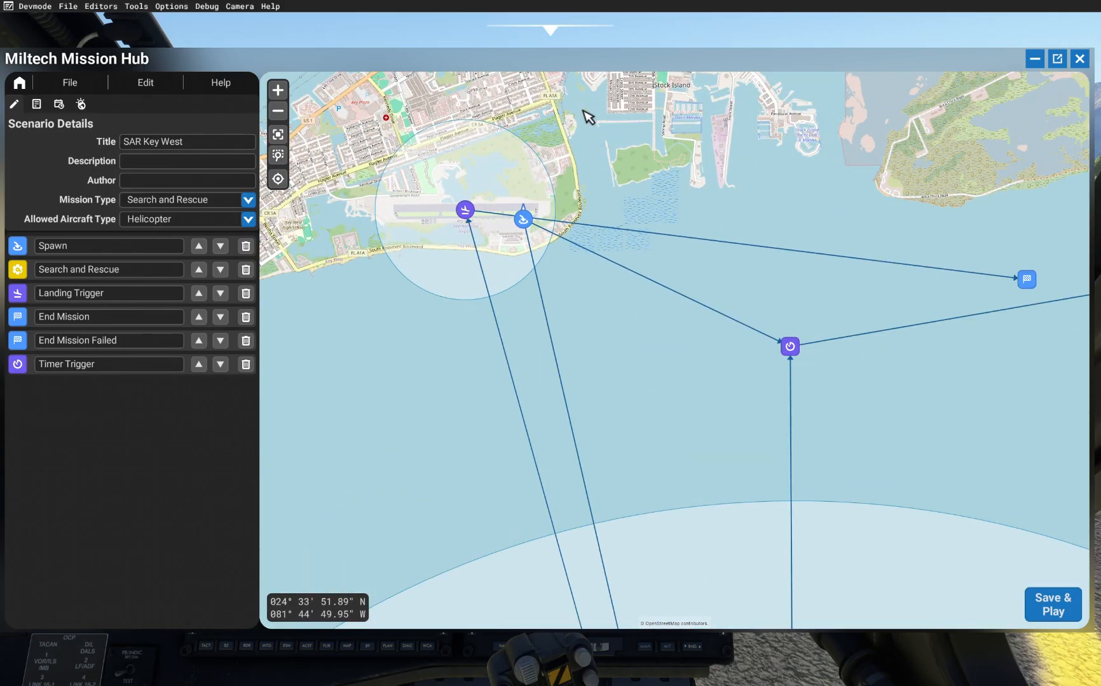
scroll(591, 119, down, 2)
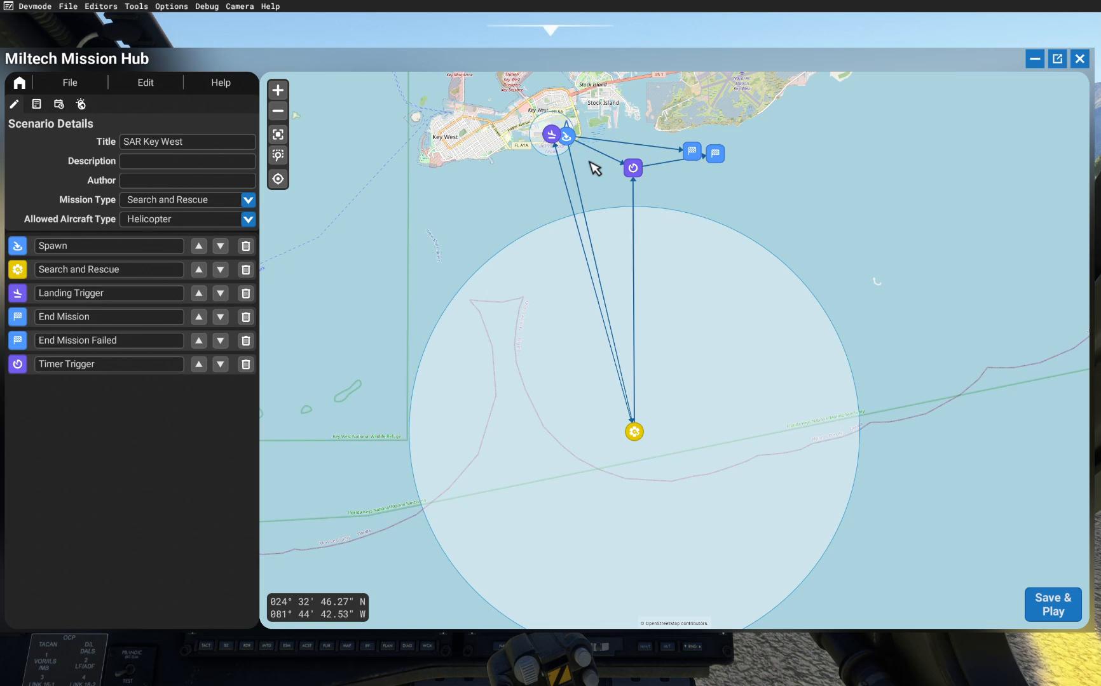
scroll(594, 121, up, 2)
drag(580, 357, 599, 54)
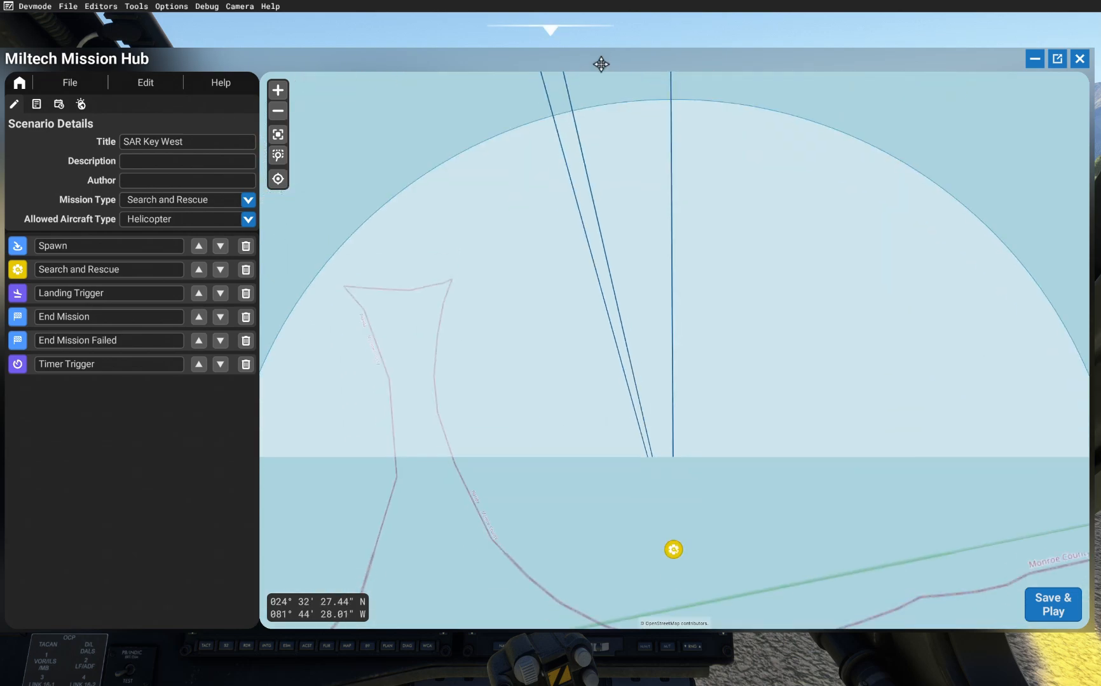
click(671, 550)
click(780, 389)
scroll(681, 476, down, 1)
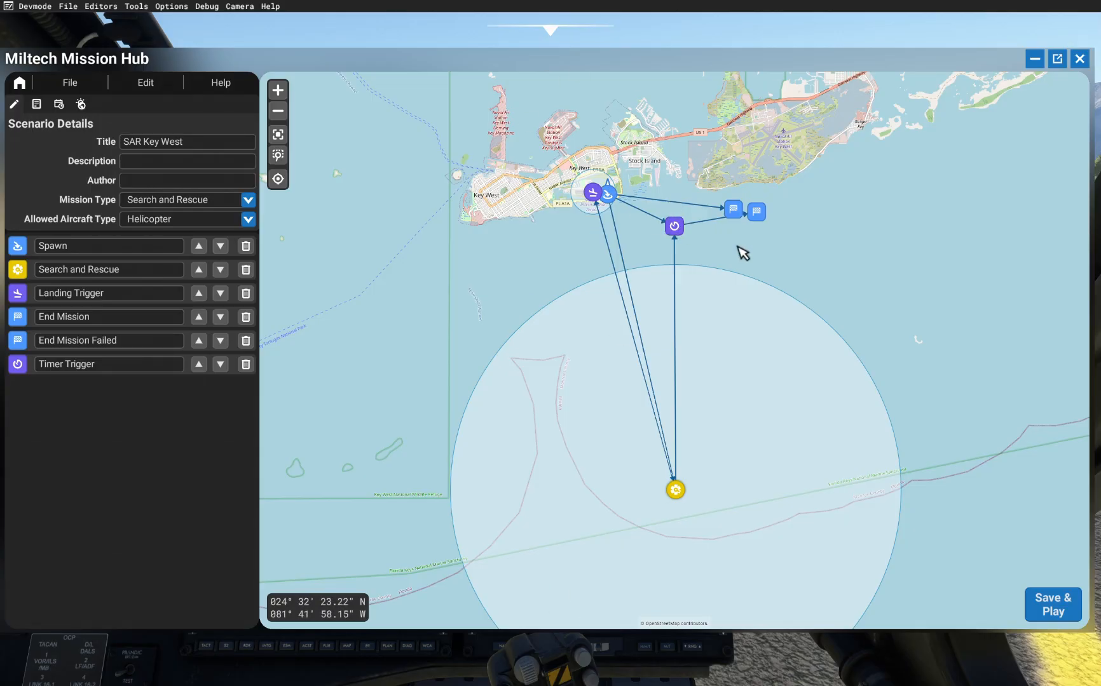
mouse_move(675, 225)
scroll(676, 225, up, 2)
mouse_move(840, 205)
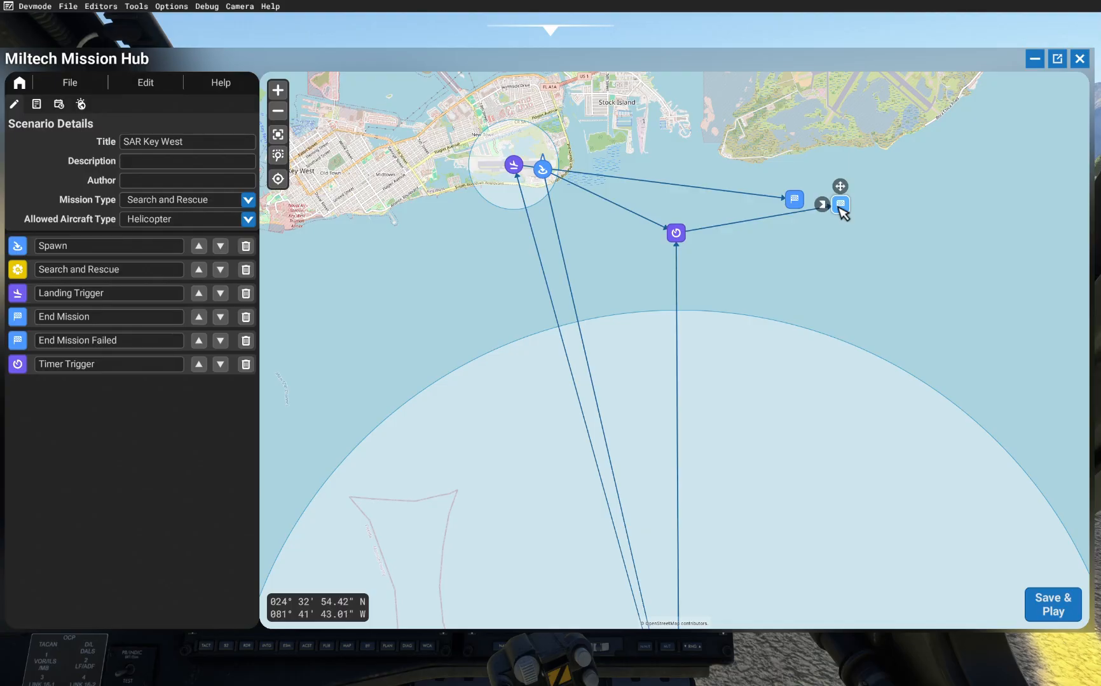
scroll(718, 186, down, 2)
mouse_move(699, 478)
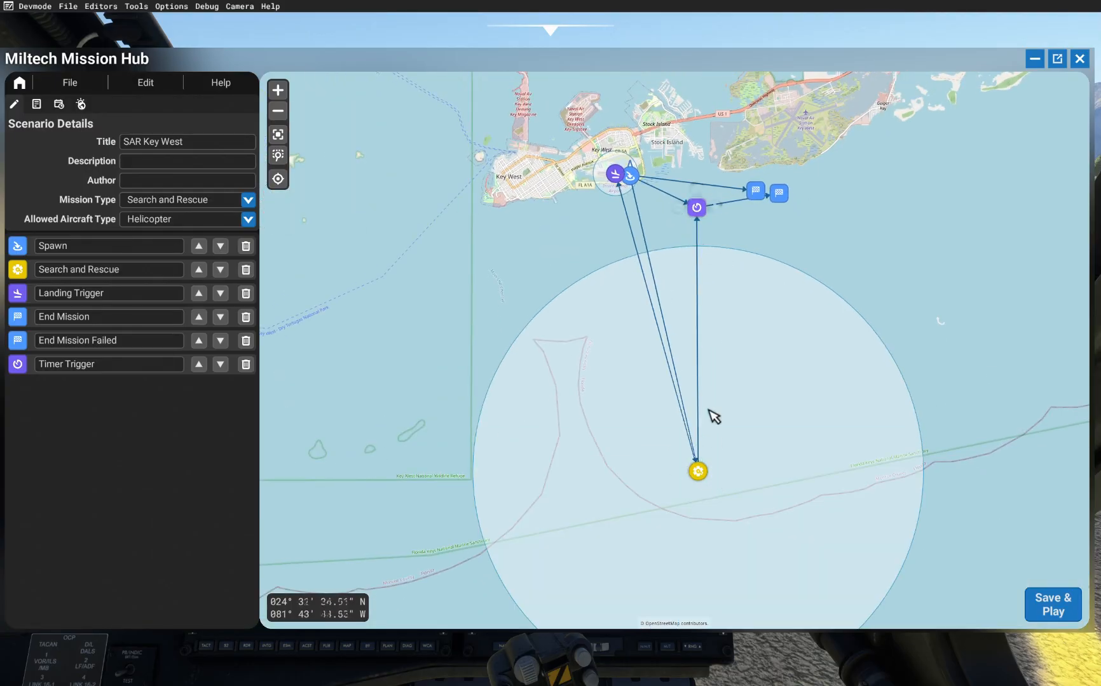
mouse_move(616, 166)
scroll(617, 167, up, 4)
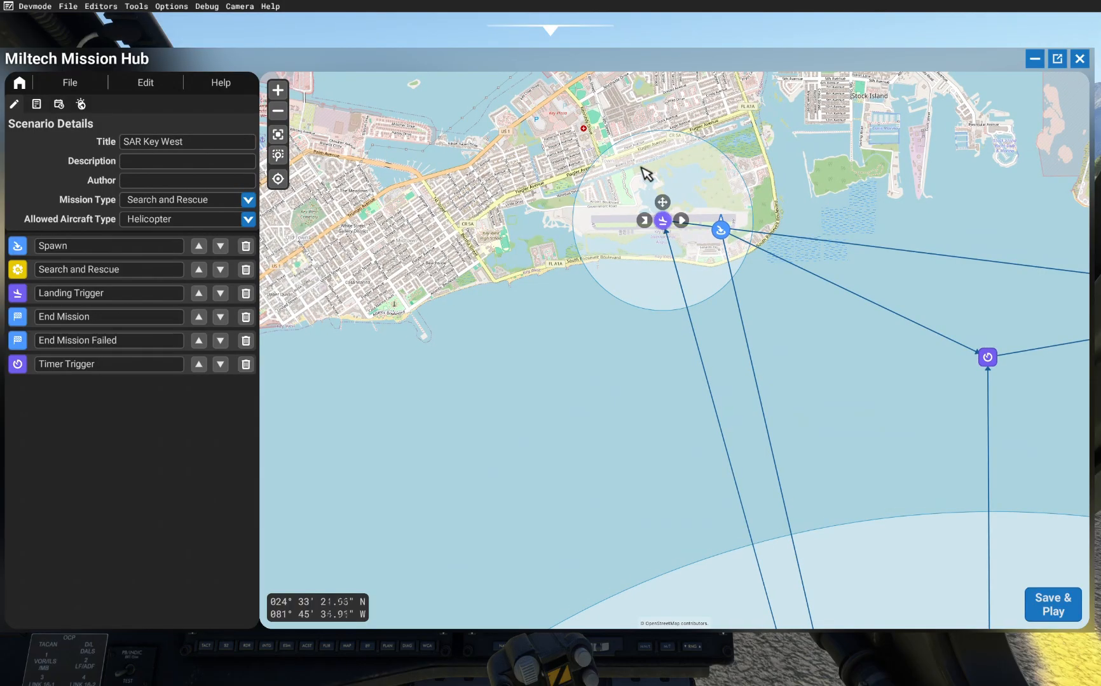
drag(843, 329, 504, 247)
scroll(479, 253, down, 2)
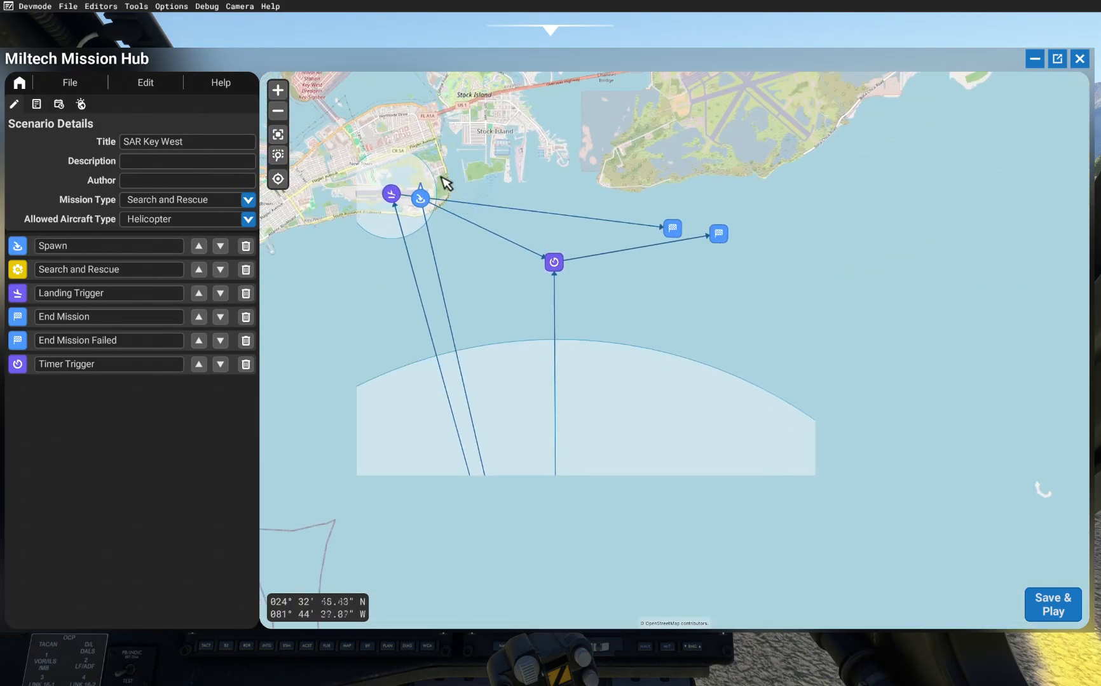
click(674, 227)
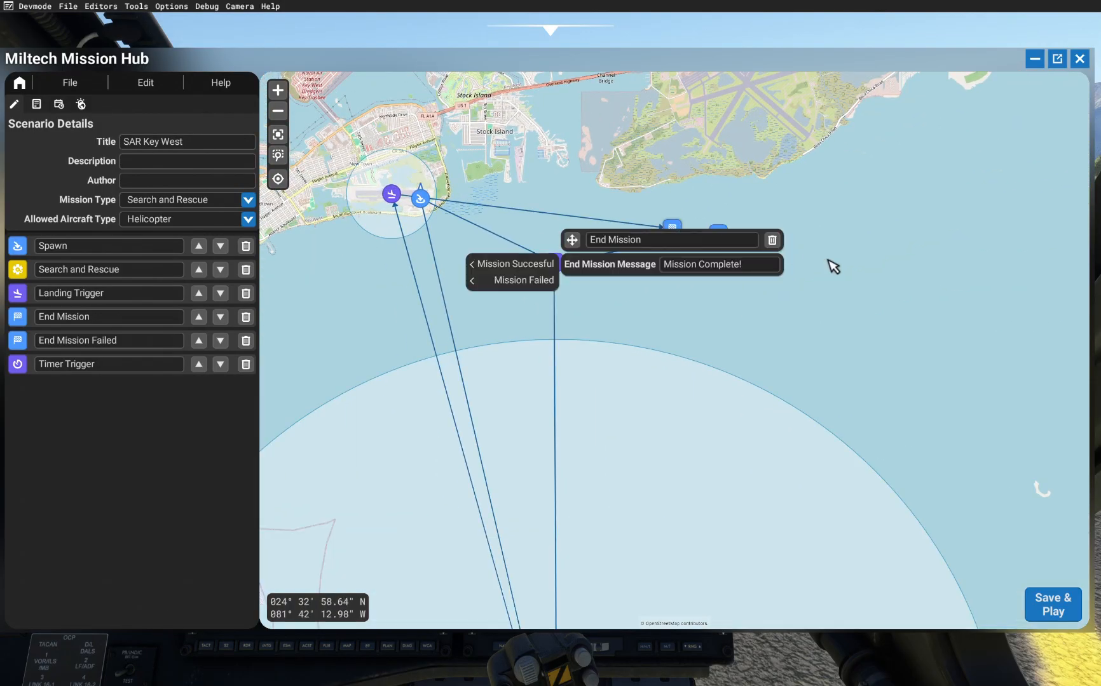
click(921, 276)
scroll(922, 275, down, 1)
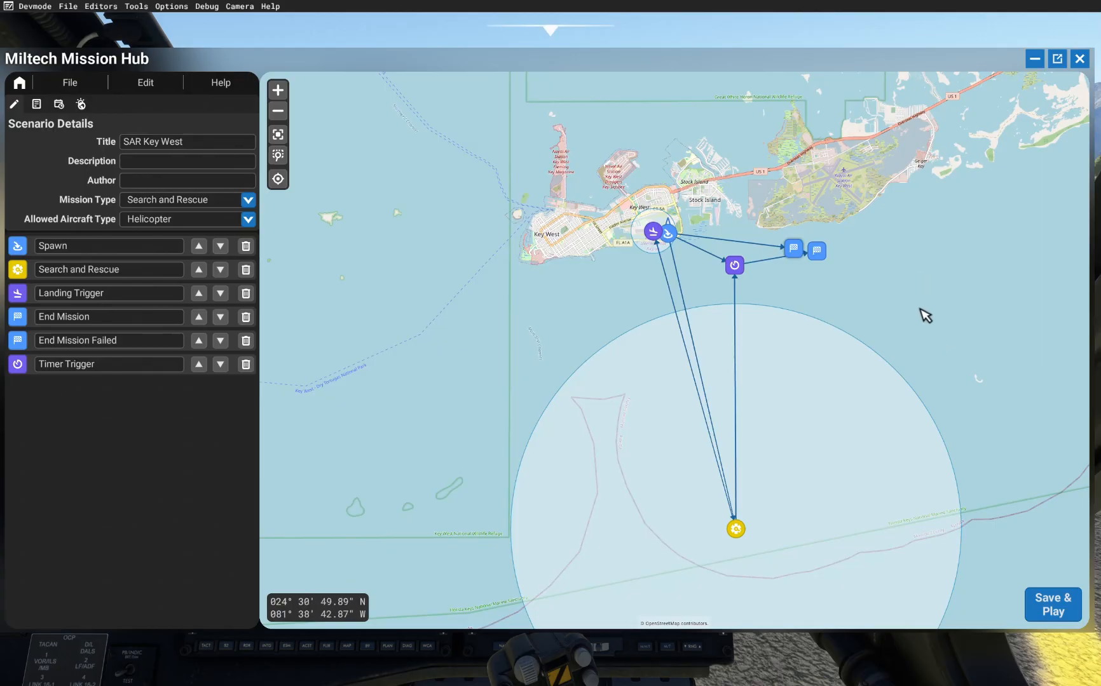
drag(936, 335, 874, 261)
scroll(705, 267, down, 1)
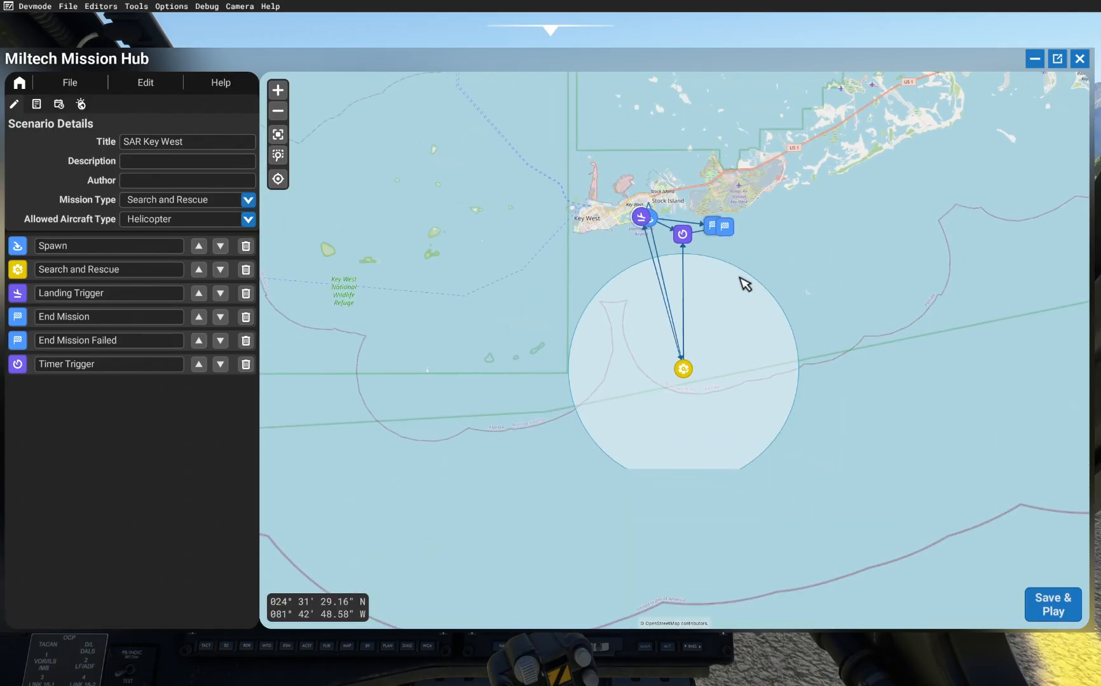
Step: Save the scenario as SARKeyWest, play it, and start the flight
click(1061, 616)
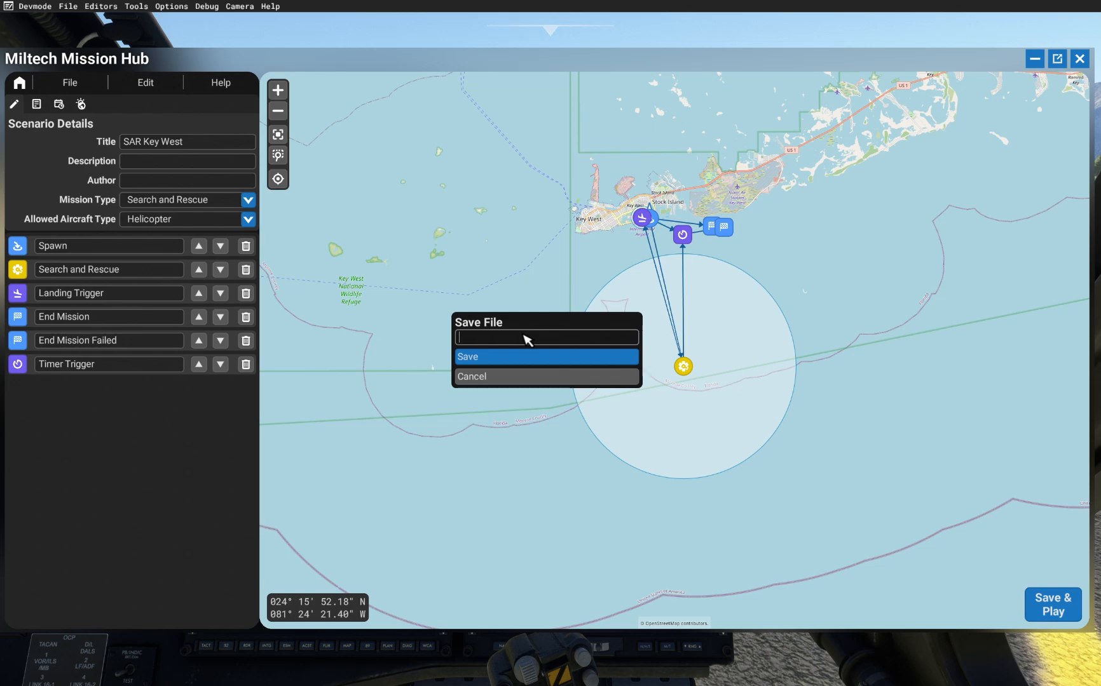
text(SARKeyWest)
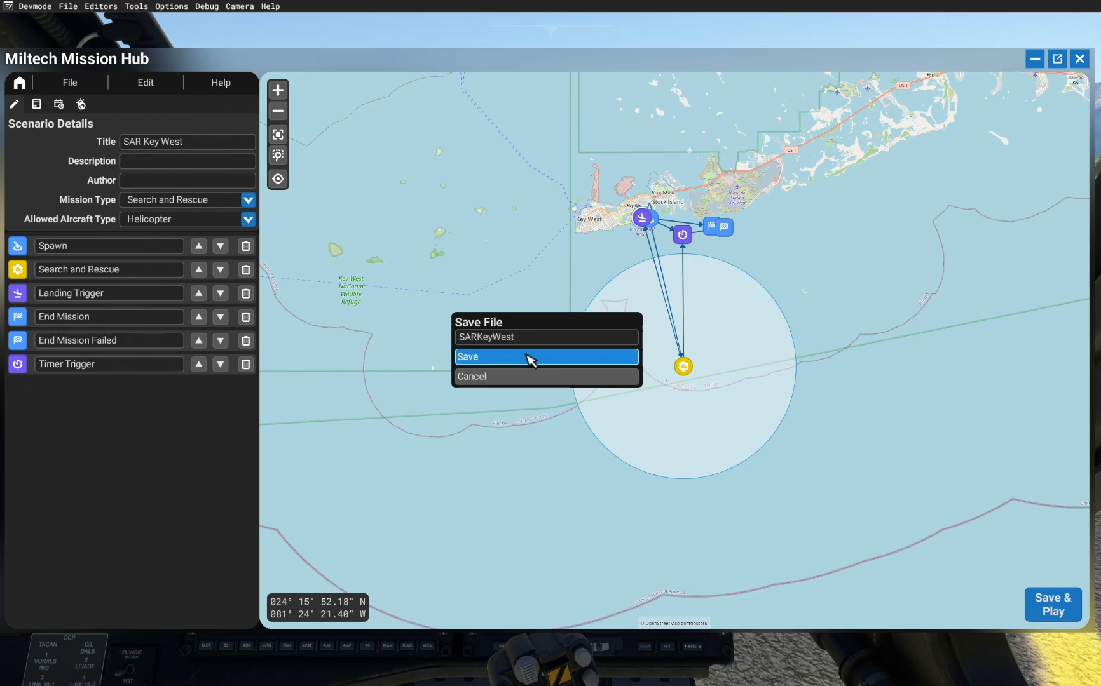
click(530, 360)
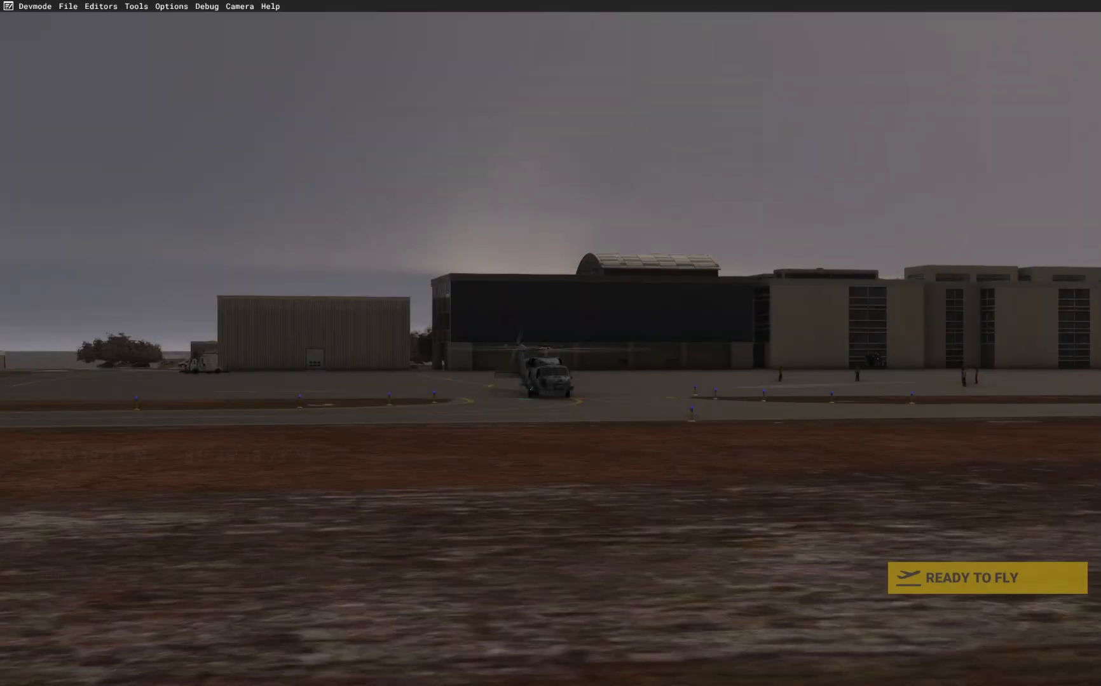
click(914, 578)
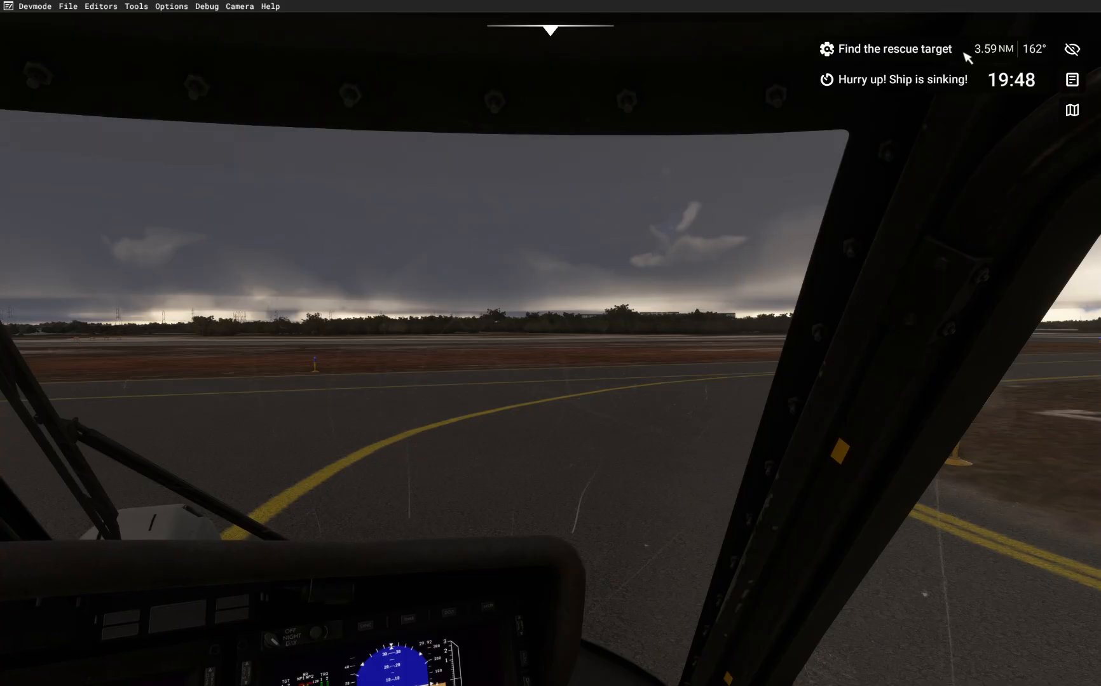
drag(941, 178, 887, 236)
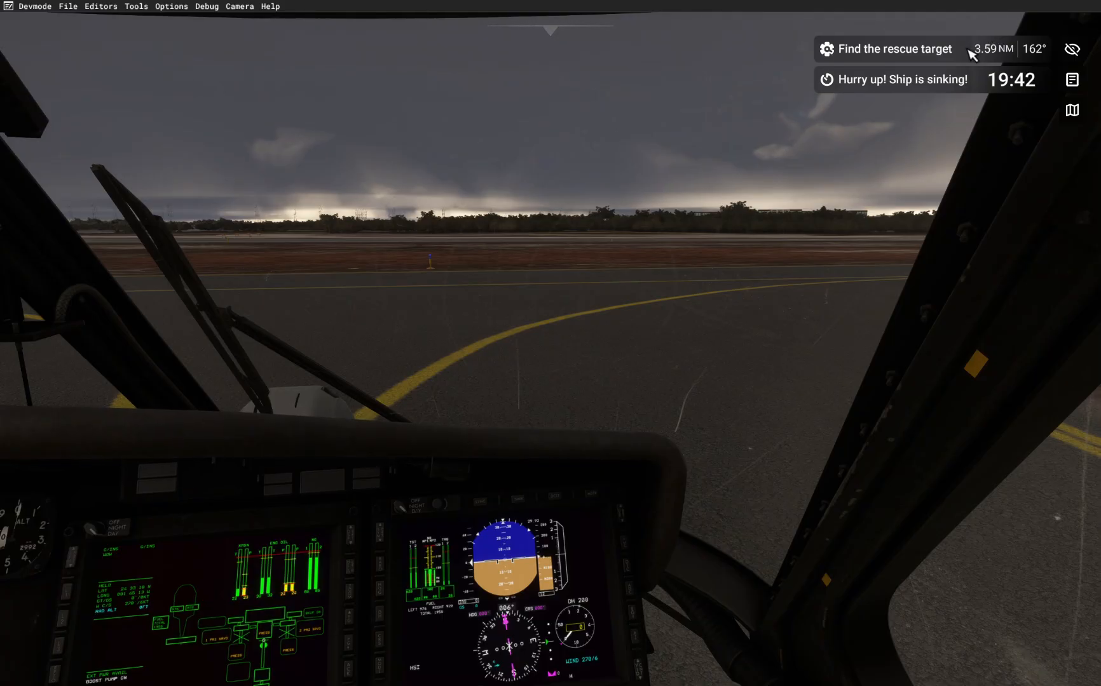
Step: View the mission details panel and toggle the on-screen mission overlay
click(1072, 79)
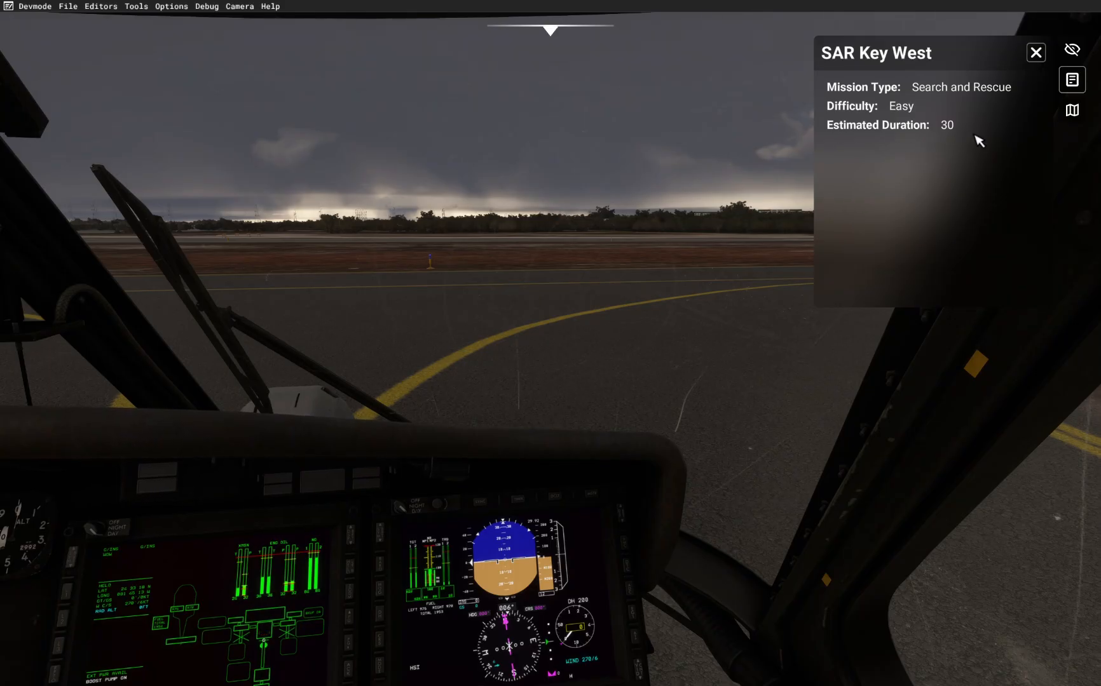
click(1076, 80)
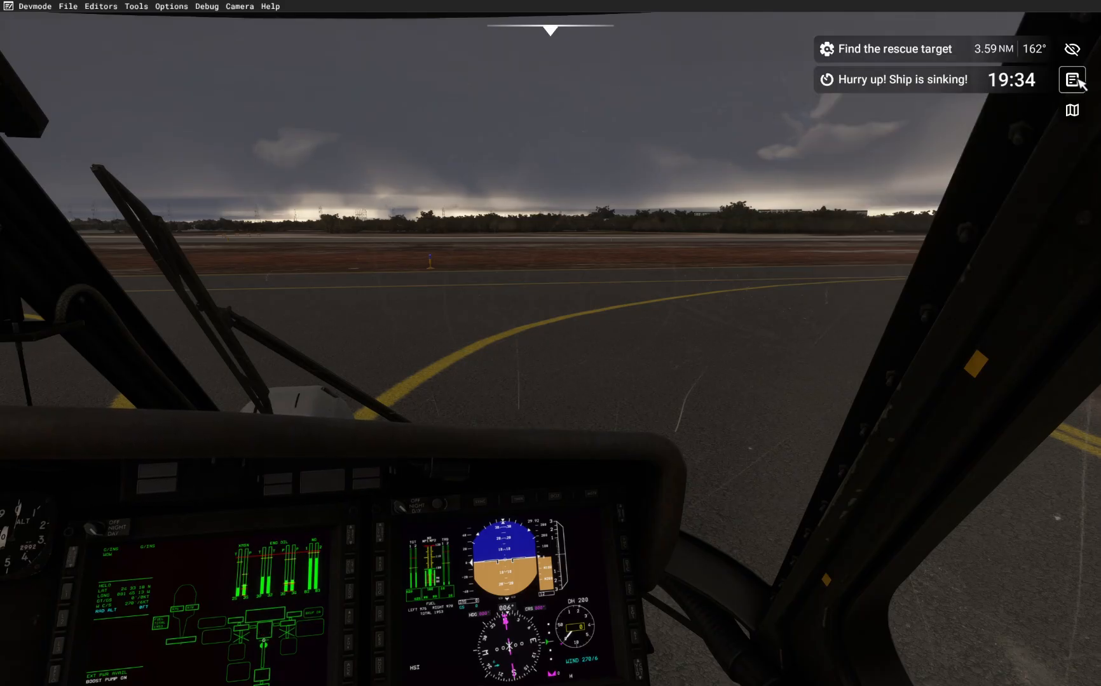
click(1077, 50)
click(1077, 51)
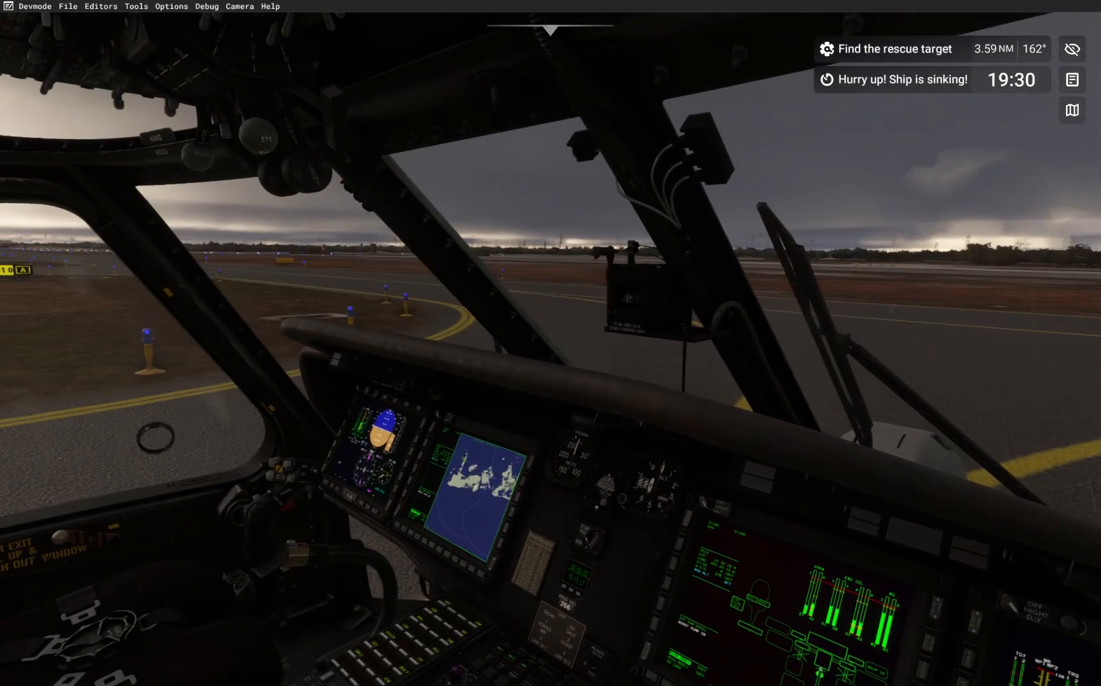
scroll(904, 362, down, 2)
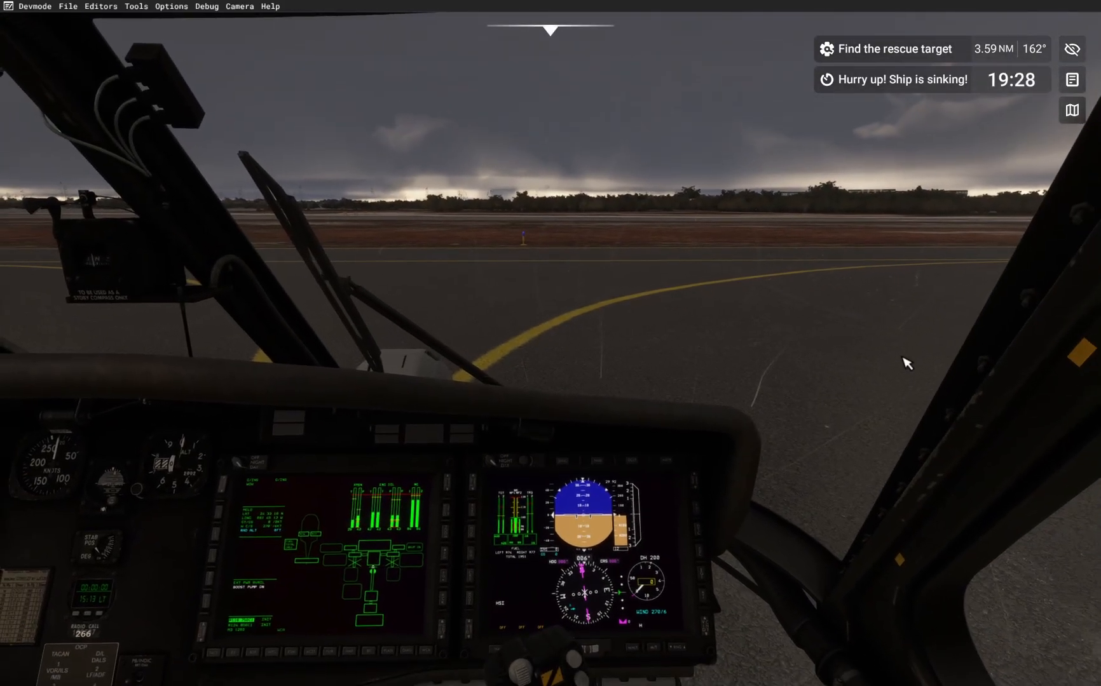